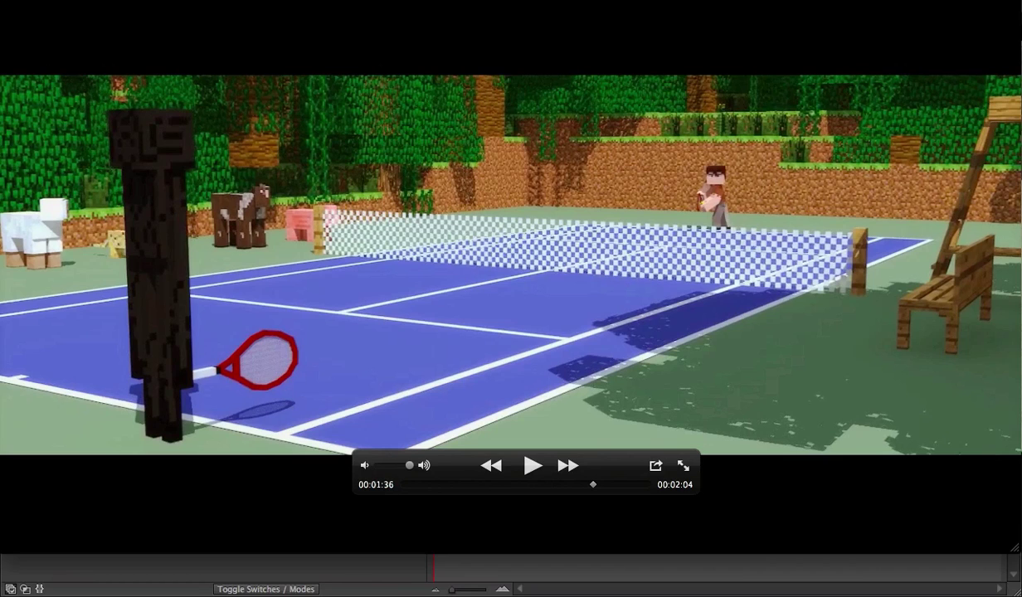
- Switch to the Gladiator5.mp4 video, play it through in full screen, and leave full screen
key(ctrl+Up)
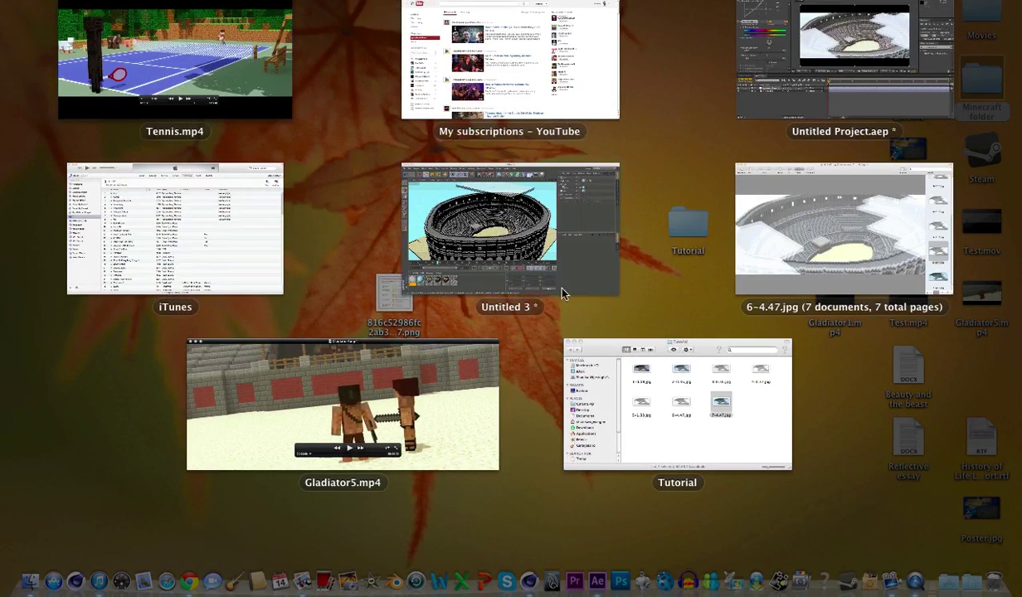
click(365, 361)
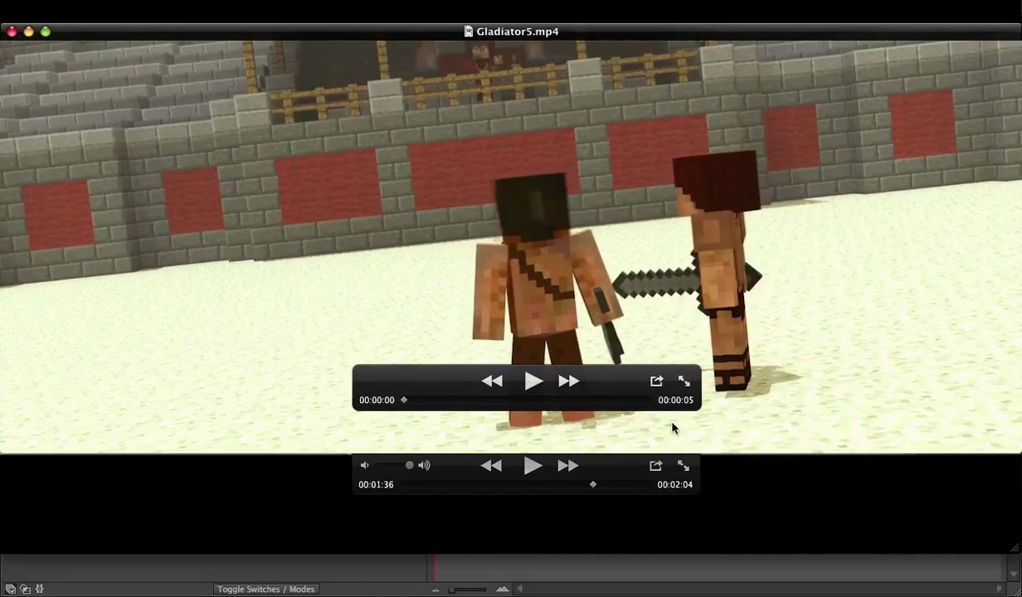
click(531, 385)
click(532, 384)
click(628, 513)
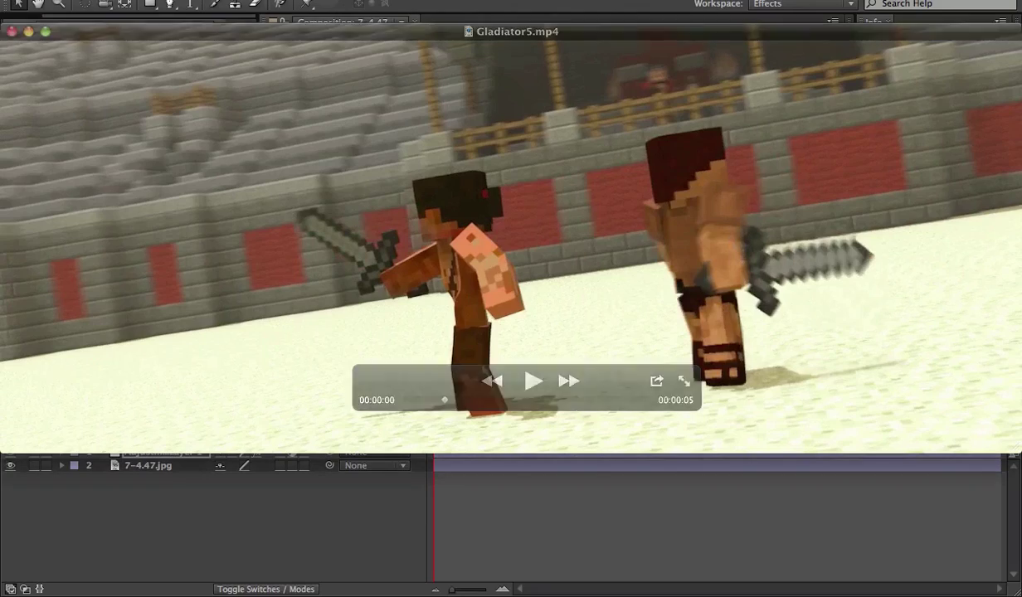
click(682, 380)
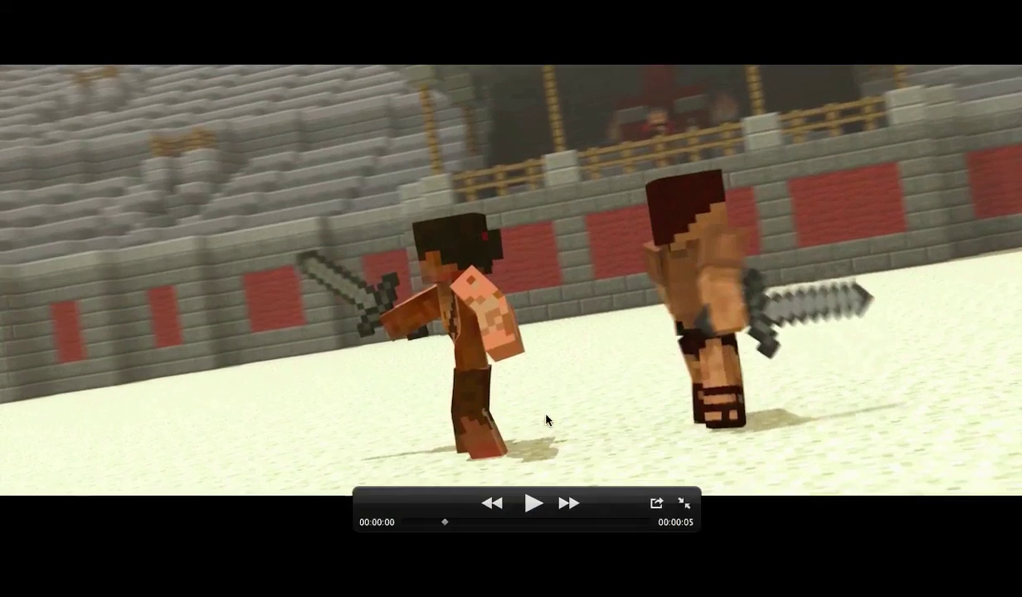
click(533, 501)
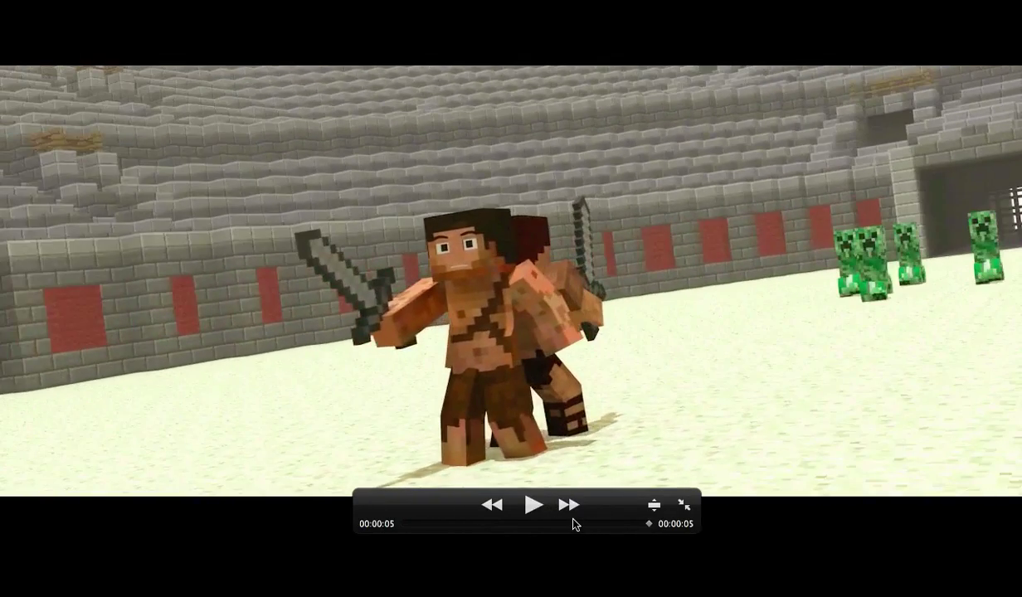
key(Escape)
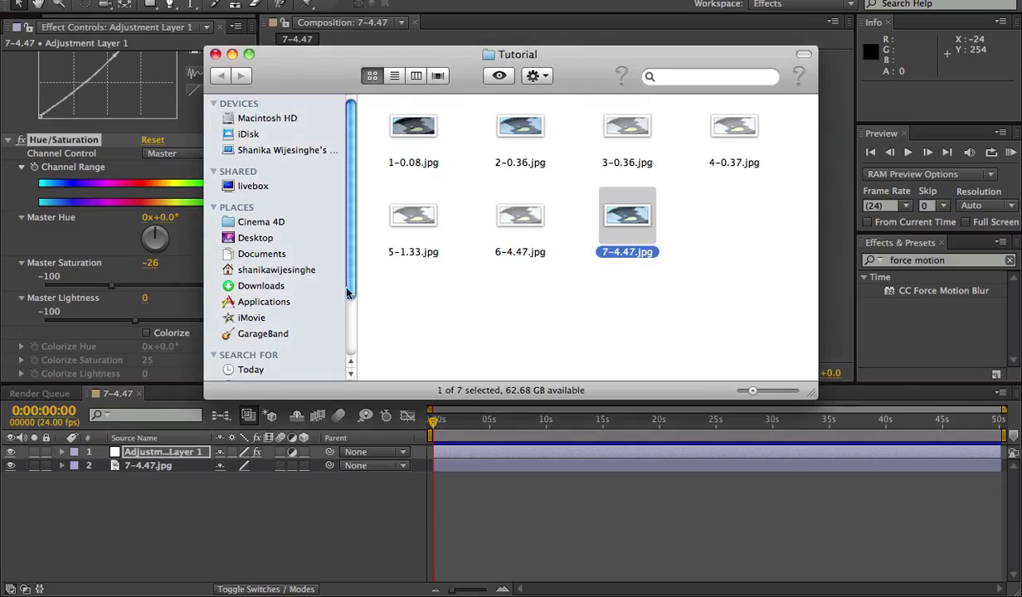
- Switch to the Preview window with the seven colosseum renders and display the first image, 1-0.08.jpg
click(572, 239)
key(F9)
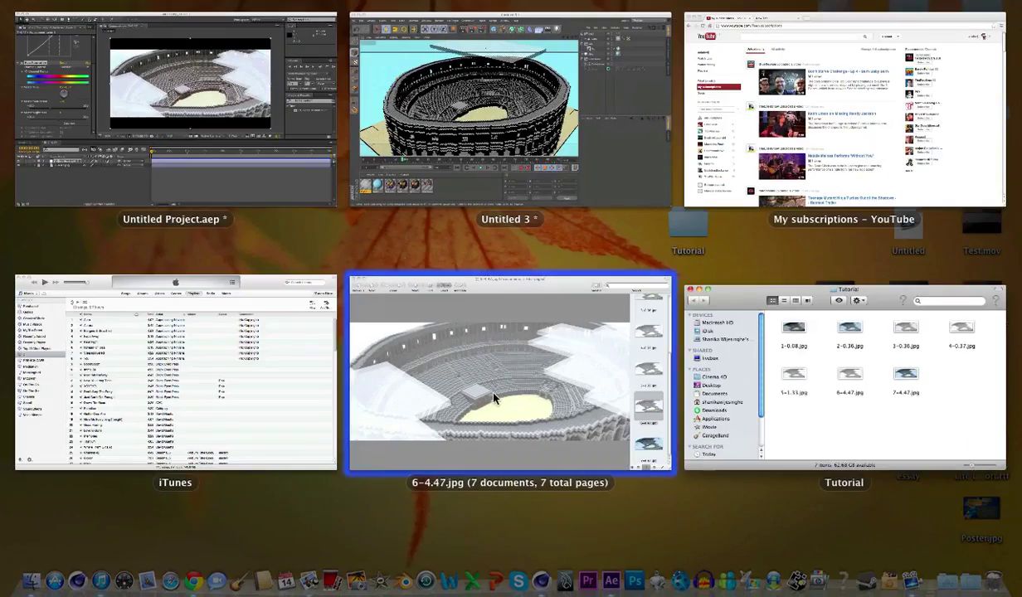
click(482, 375)
key(F9)
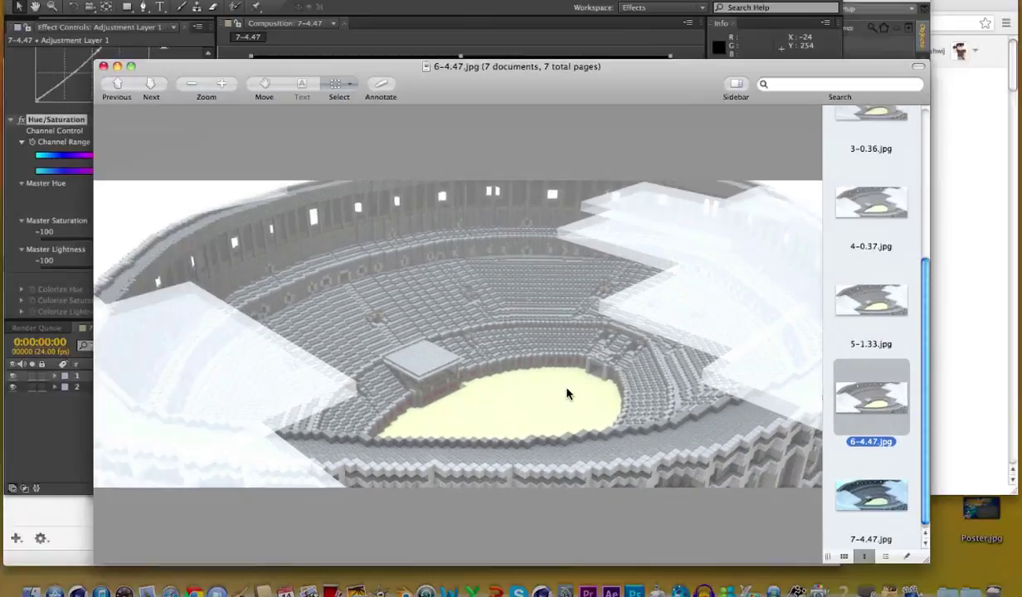
click(474, 54)
key(F9)
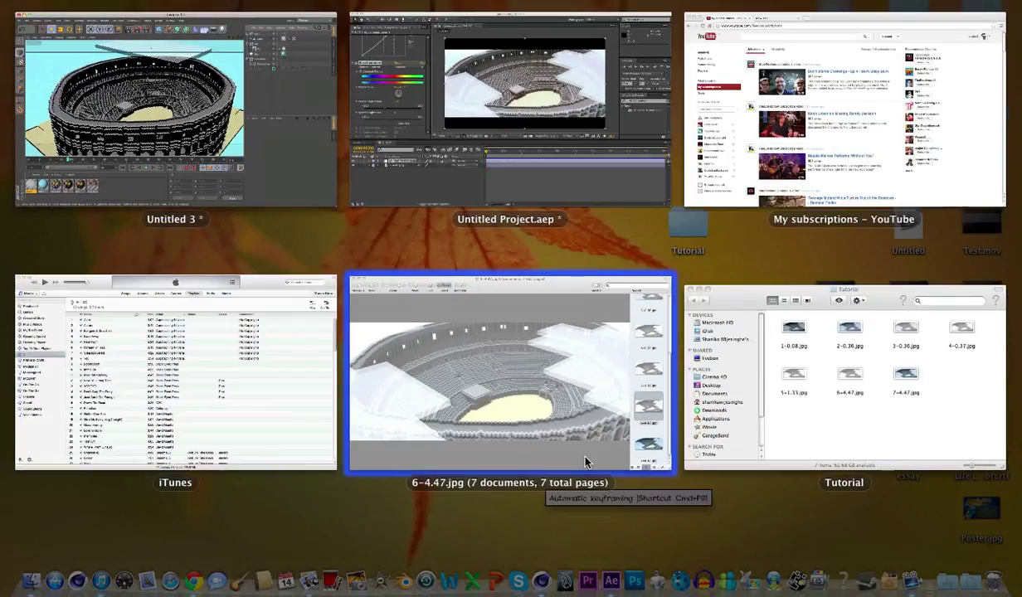
click(514, 399)
scroll(946, 152, up, 5)
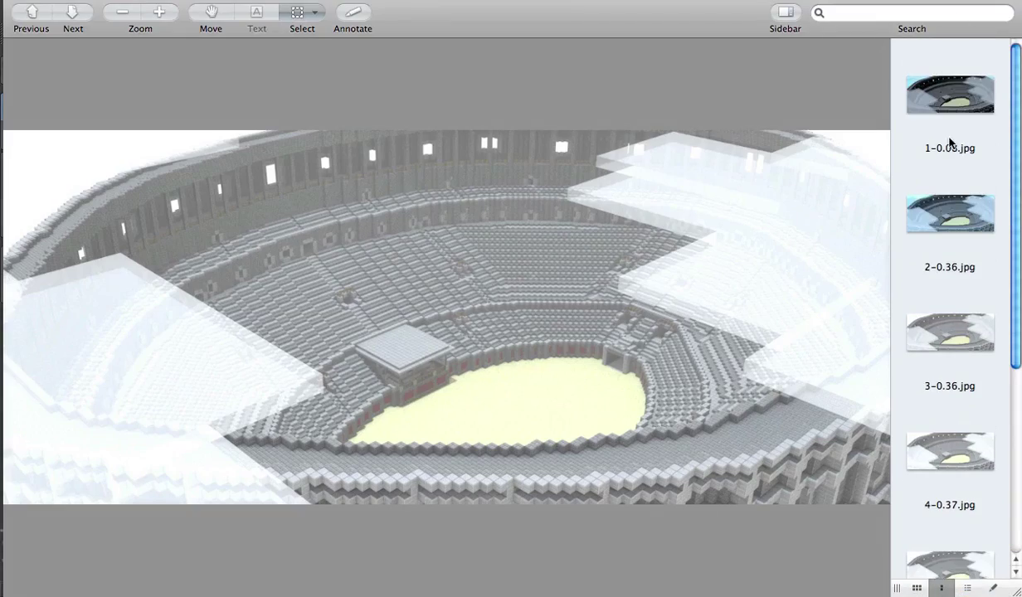
click(950, 92)
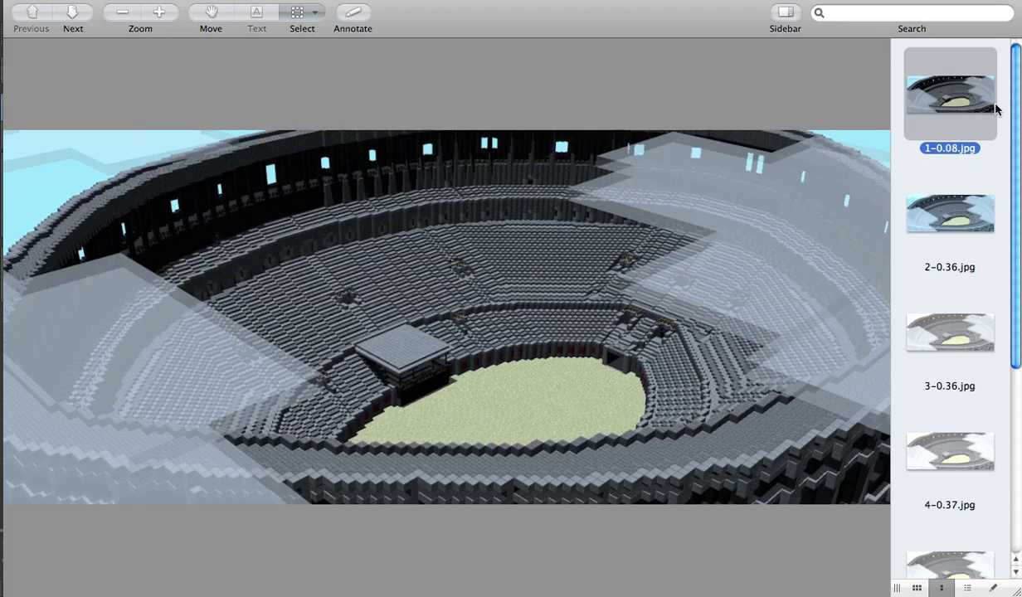
- Compare the colosseum renders 2-0.36.jpg and 3-0.36.jpg by alternating between them
key(Down)
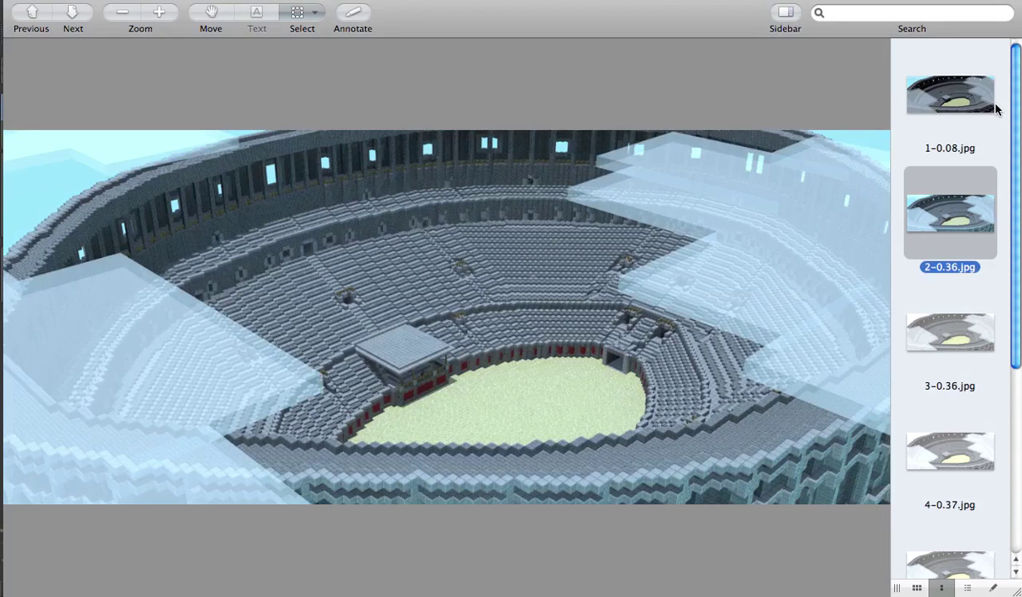
key(Down)
key(Down)
key(Up)
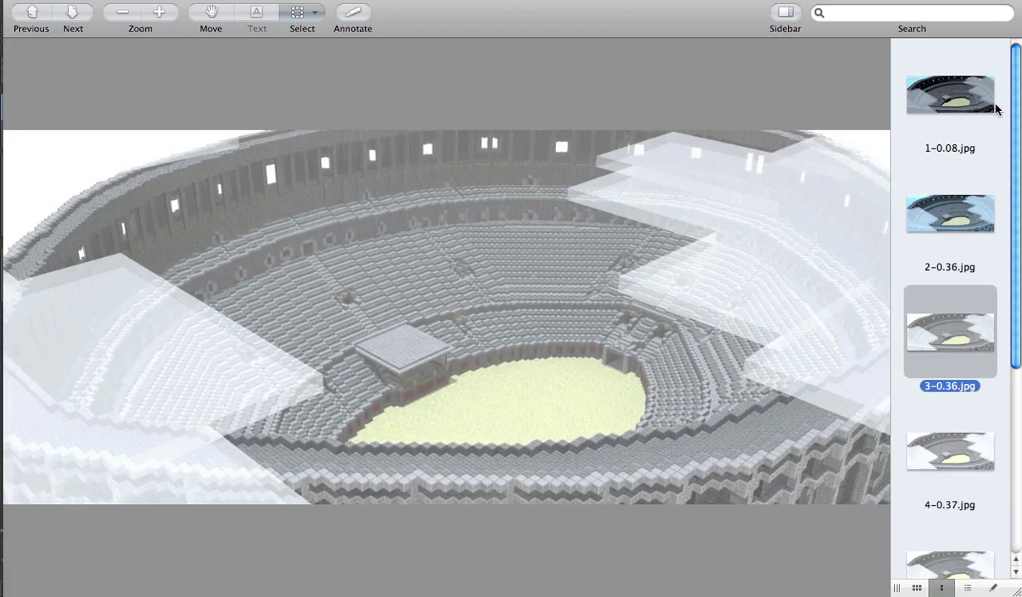
key(Up)
key(Down)
key(Up)
key(Down)
key(Down)
key(Up)
key(Up)
key(Down)
key(Up)
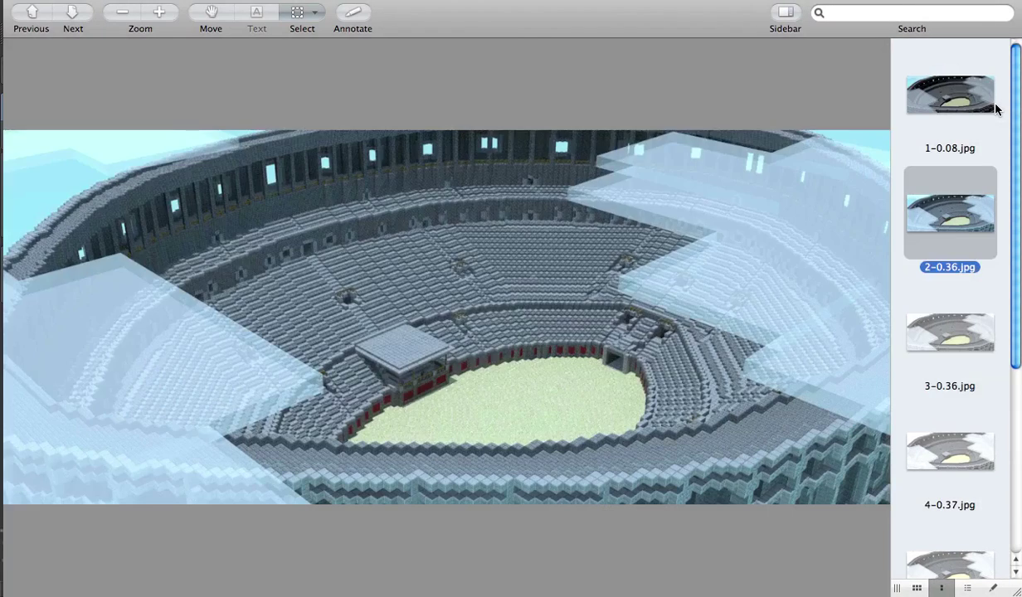
key(Down)
key(Up)
key(Down)
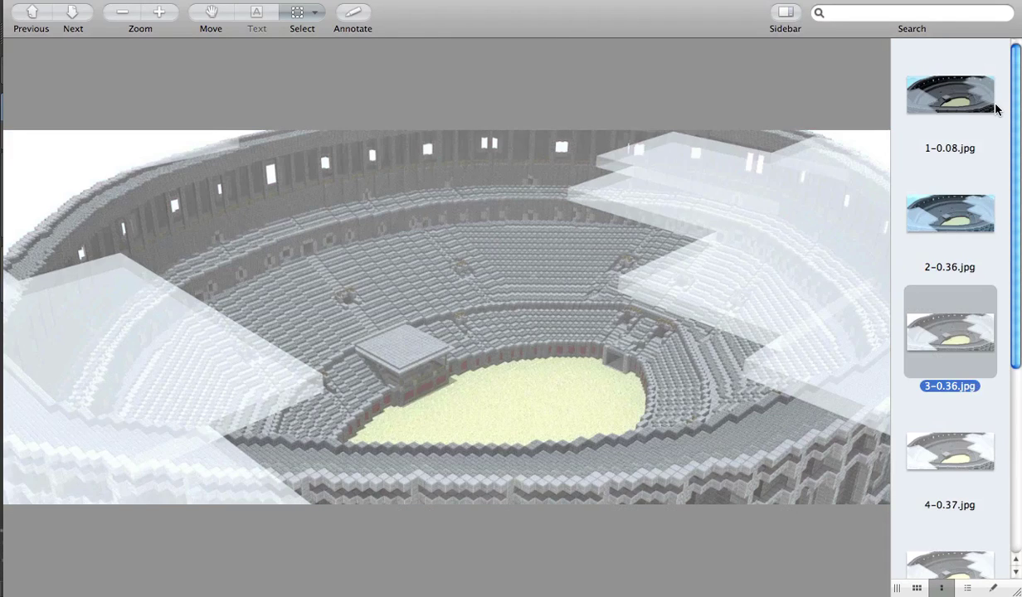
- Compare the renders 3-0.36.jpg and 4-0.37.jpg by flipping back and forth between them
key(Down)
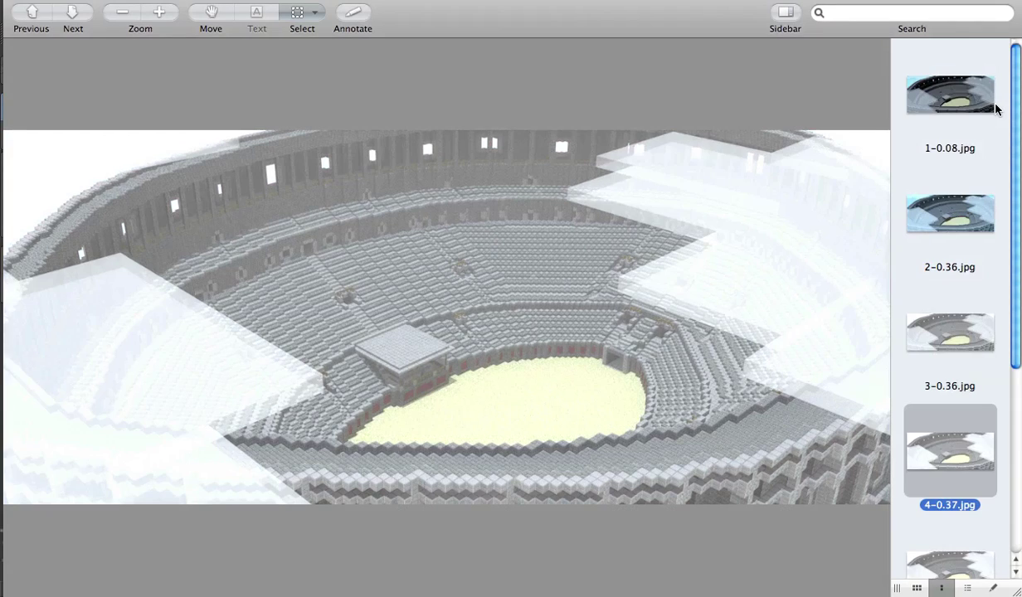
key(Up)
key(Down)
key(Up)
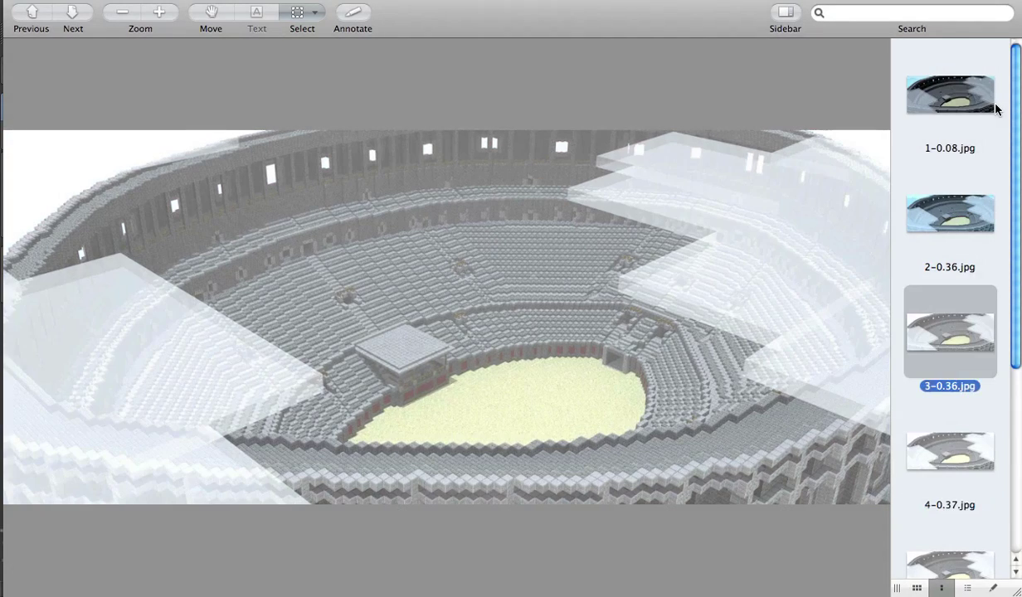
key(Down)
key(Up)
key(Down)
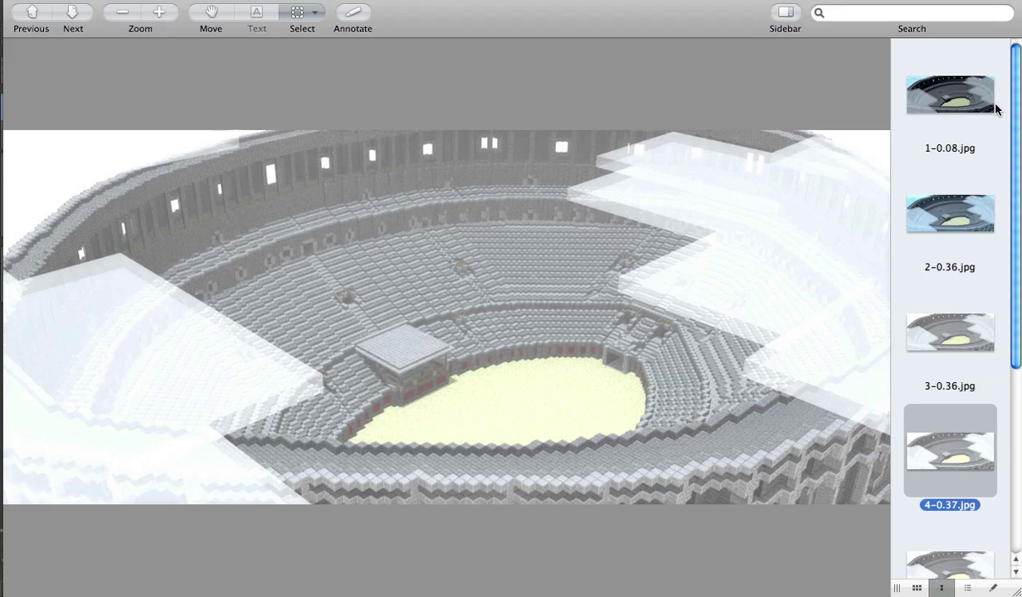
scroll(997, 109, down, 2)
key(Up)
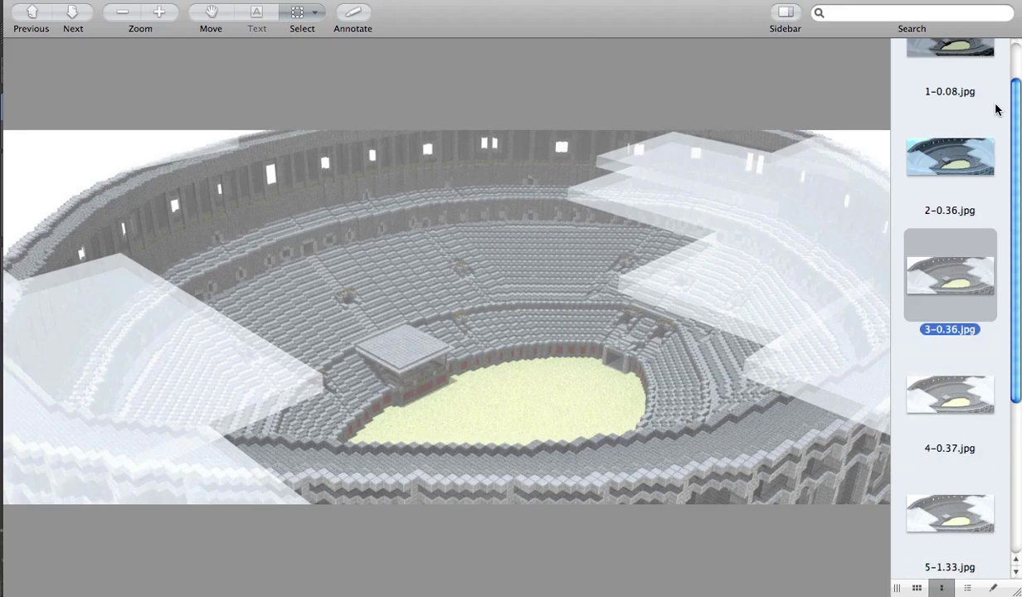
key(Down)
key(Up)
key(Down)
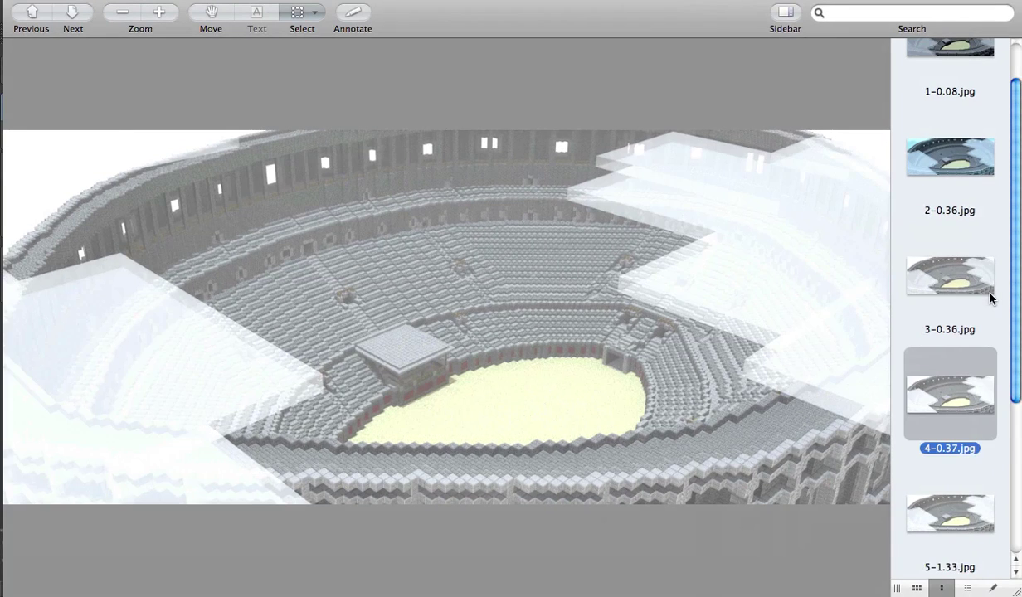
- Compare the renders 5-1.33.jpg and 6-4.47.jpg, examining the shading of the stonework
key(Down)
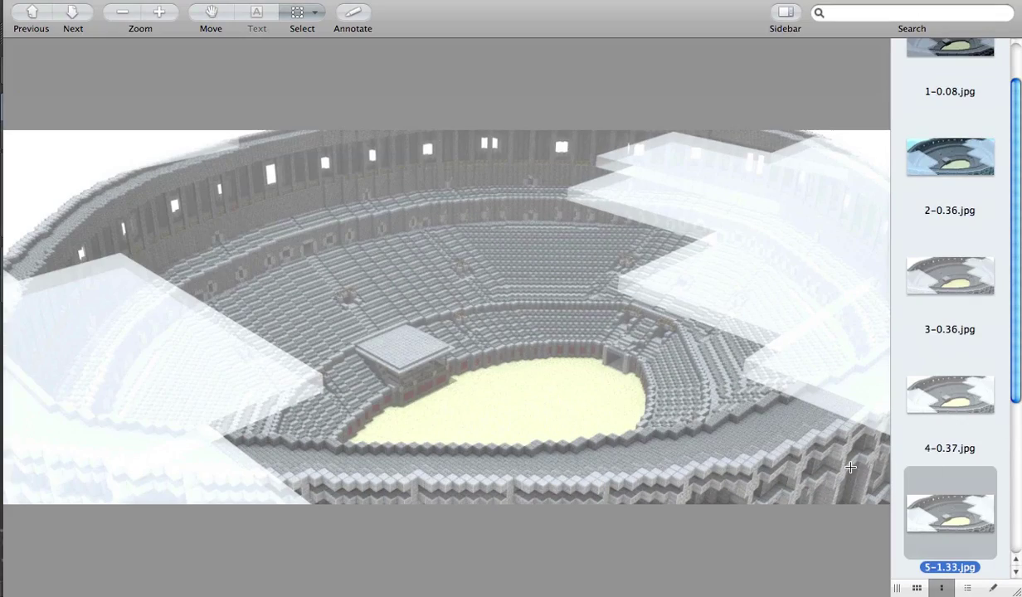
key(Down)
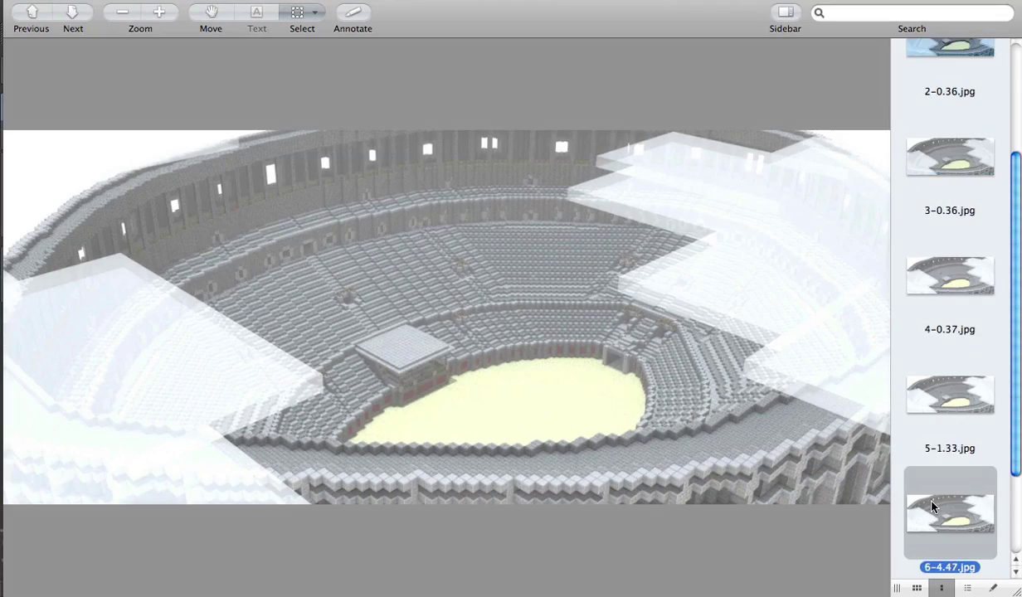
key(Up)
key(Down)
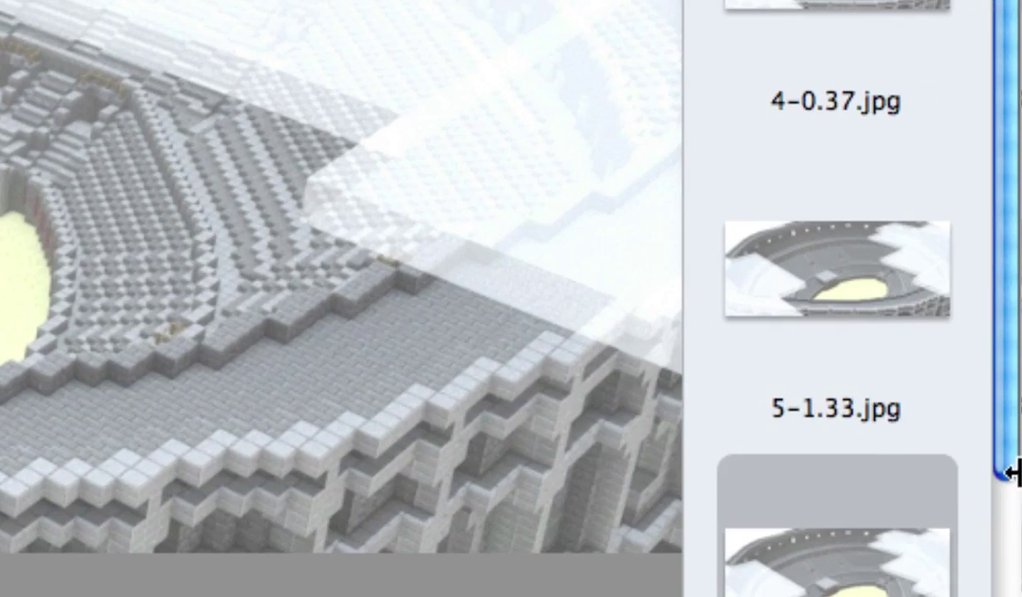
key(Up)
key(Down)
key(Up)
key(Down)
key(Up)
key(Down)
key(Up)
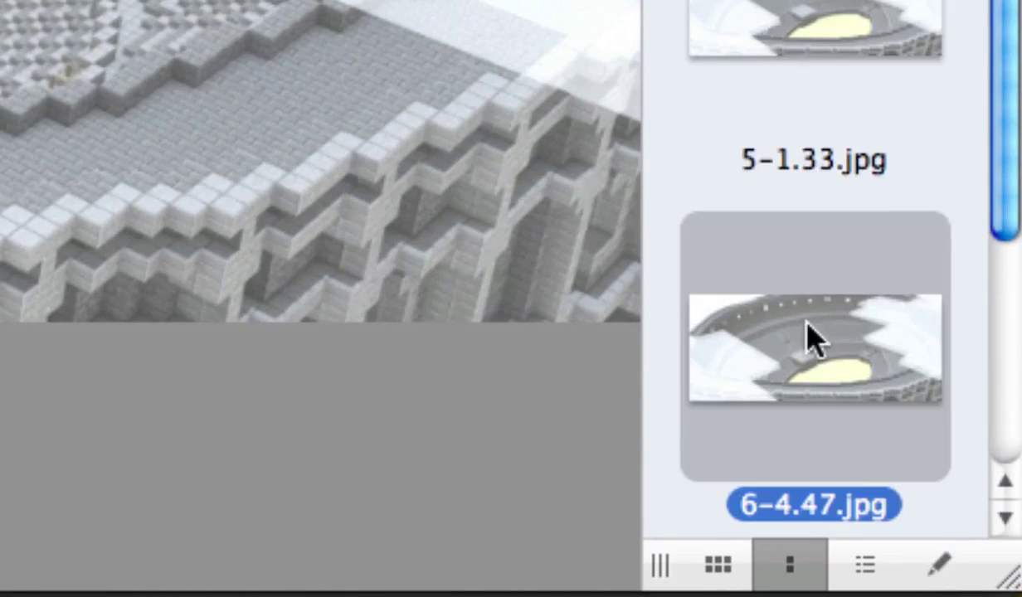
click(846, 37)
click(840, 323)
- Display the last render, 7-4.47.jpg, and examine the whole image
scroll(821, 486, down, 3)
scroll(821, 481, down, 2)
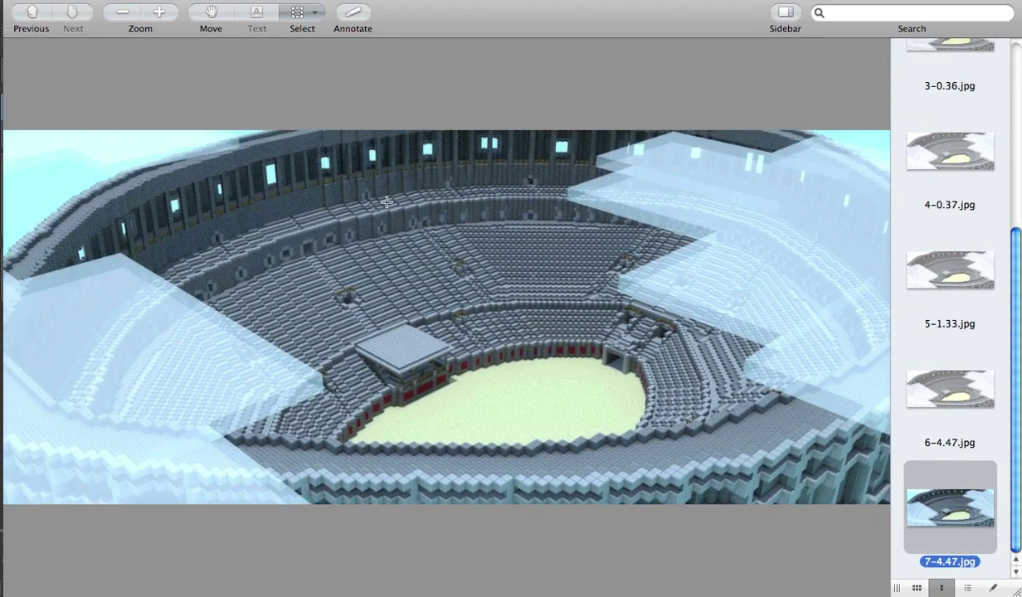
drag(10, 103, 838, 449)
click(849, 497)
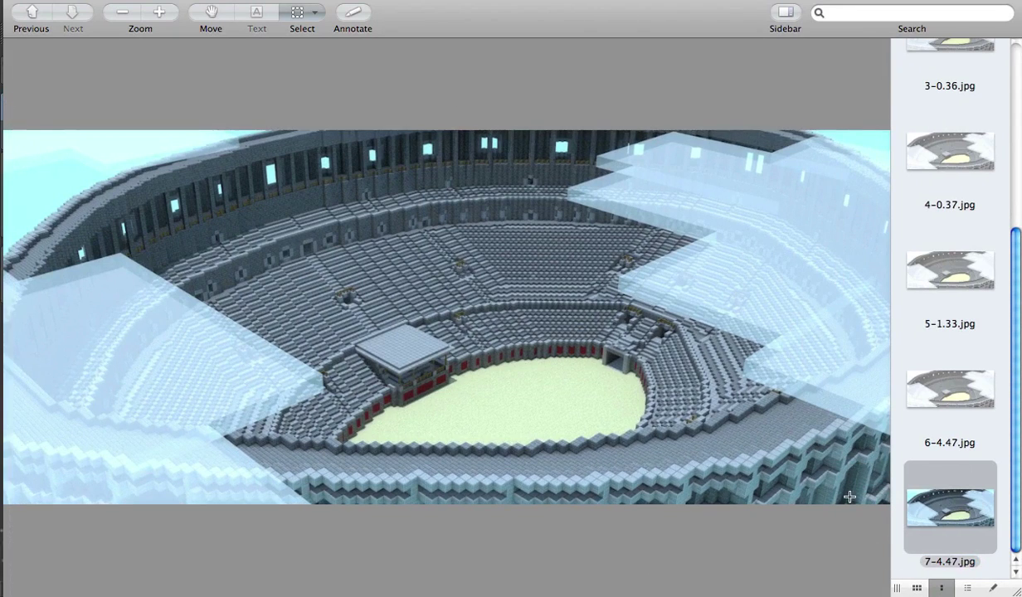
click(957, 509)
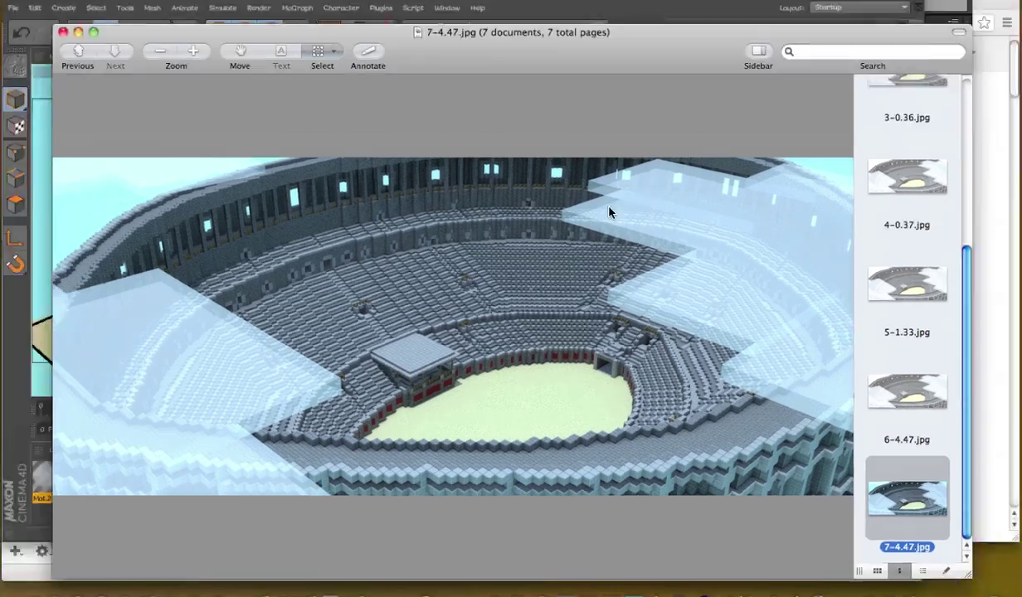
- Switch to the After Effects project and view the color-corrected 7-4.47 composition
key(F9)
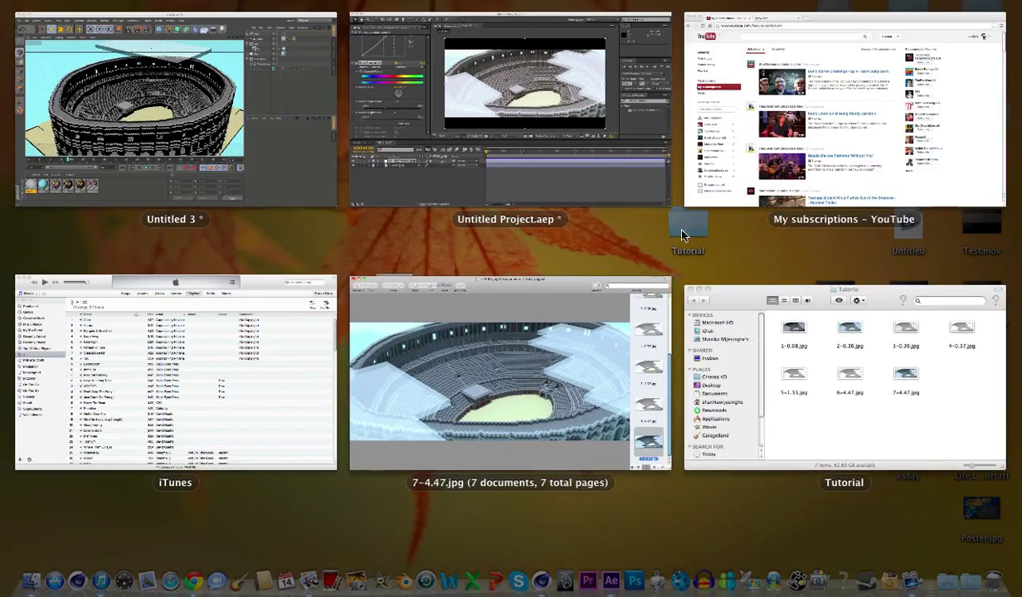
click(572, 166)
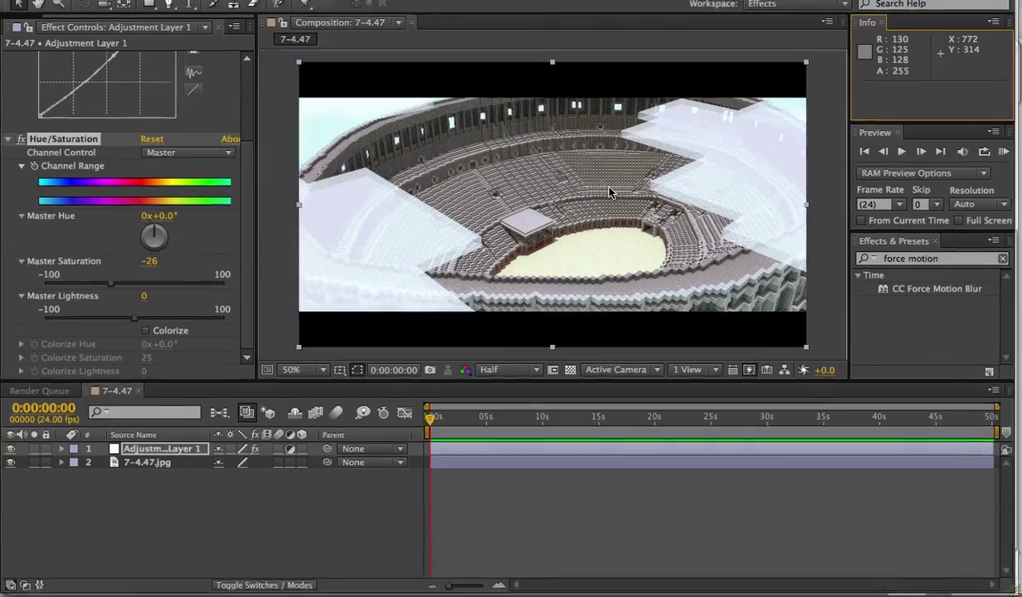
key(F9)
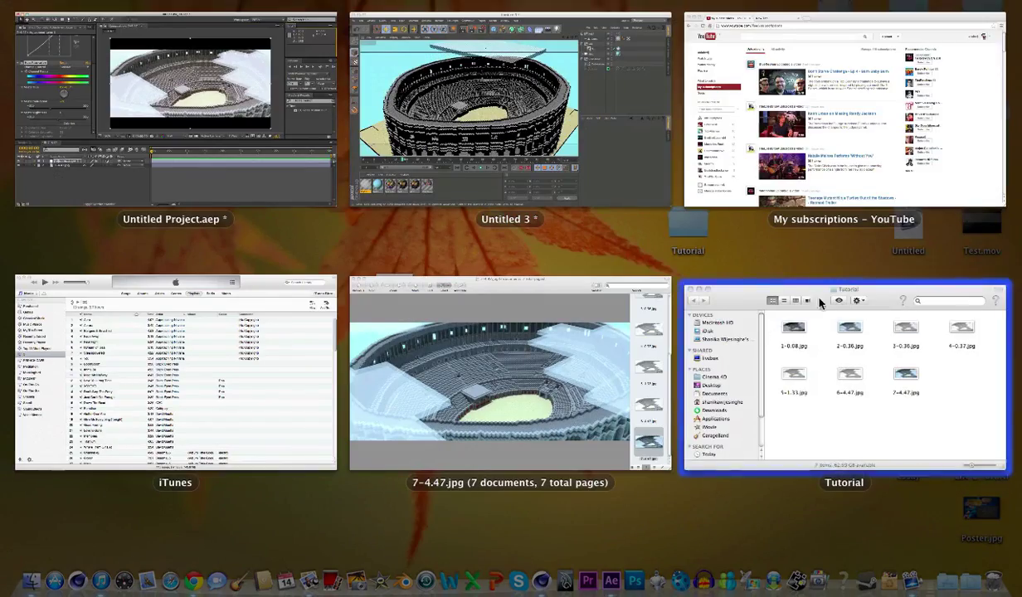
click(320, 181)
- Switch to Cinema 4D and close the Untitled 3 project without saving its changes
key(F9)
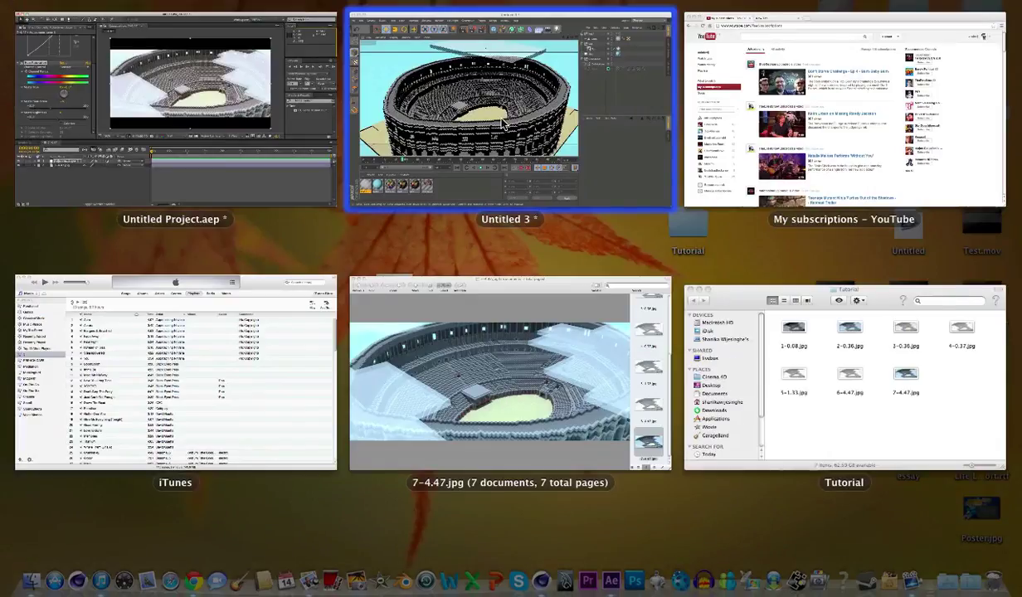
click(502, 123)
key(super+w)
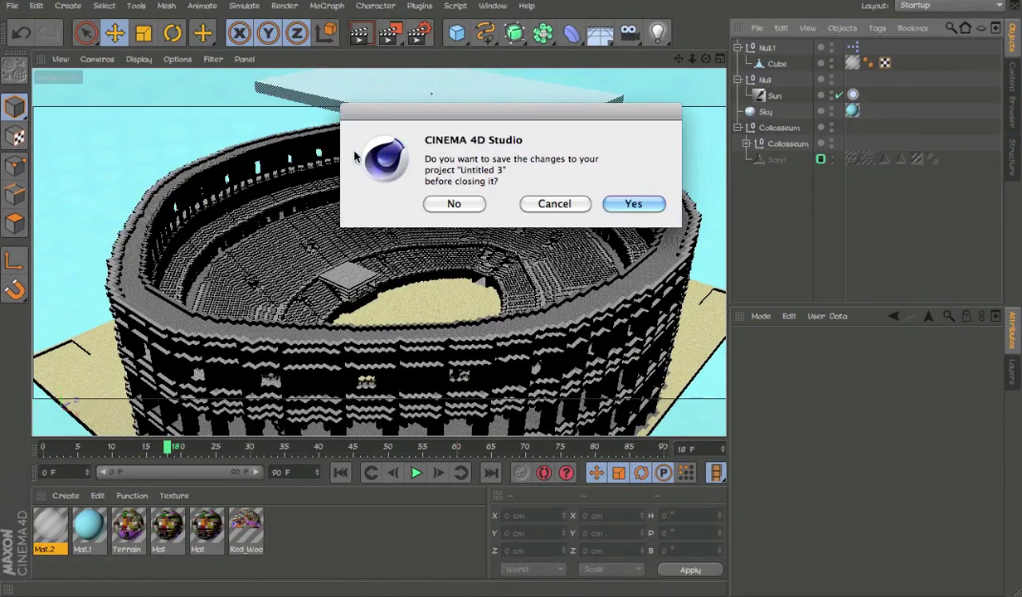
click(448, 204)
- Load the Collosseum preset with the light blue thumbnail into the empty scene and expand its object group
click(1012, 97)
click(810, 75)
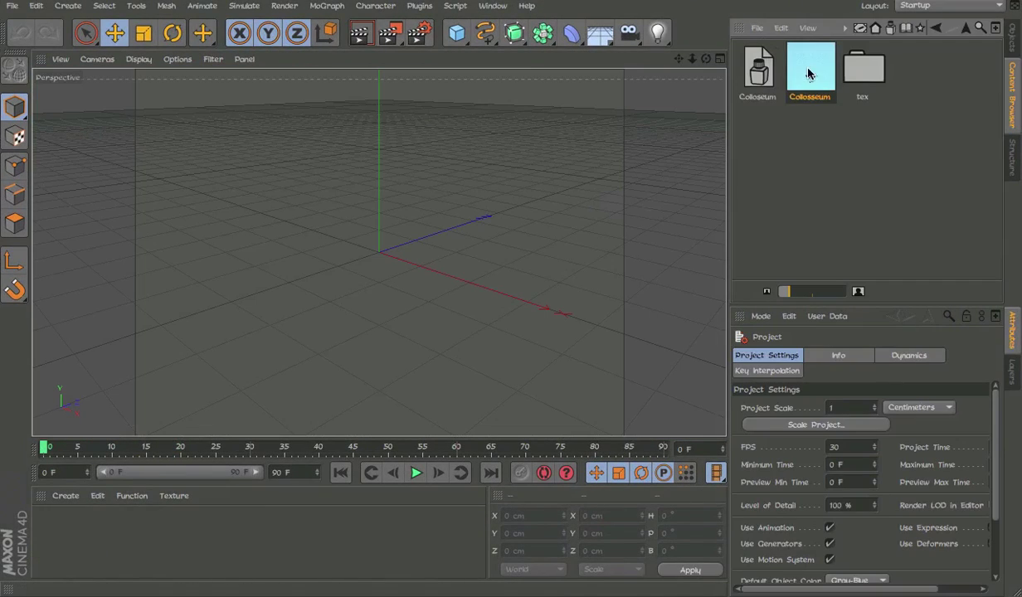
double_click(809, 68)
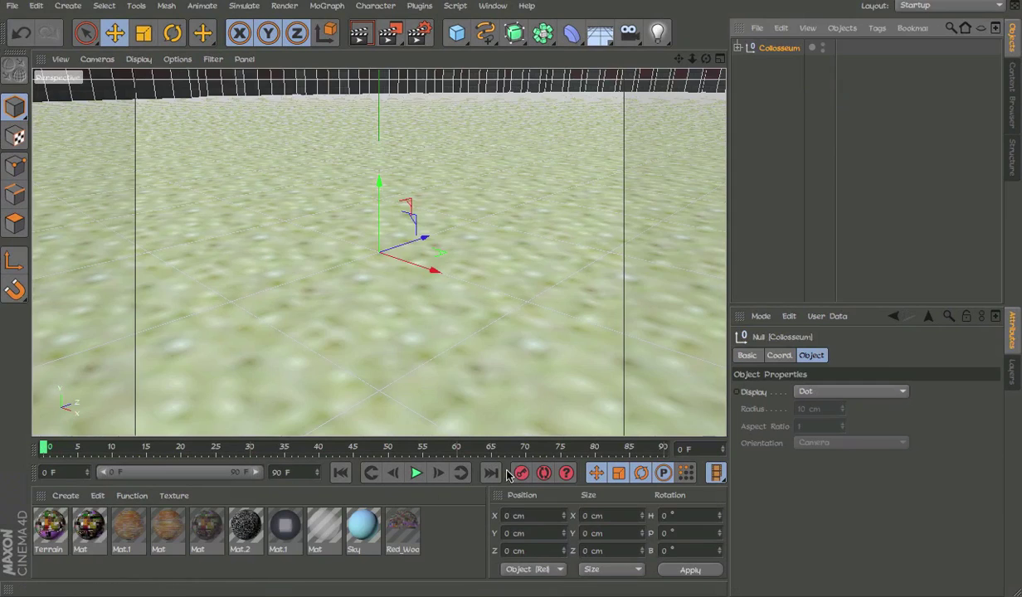
click(737, 48)
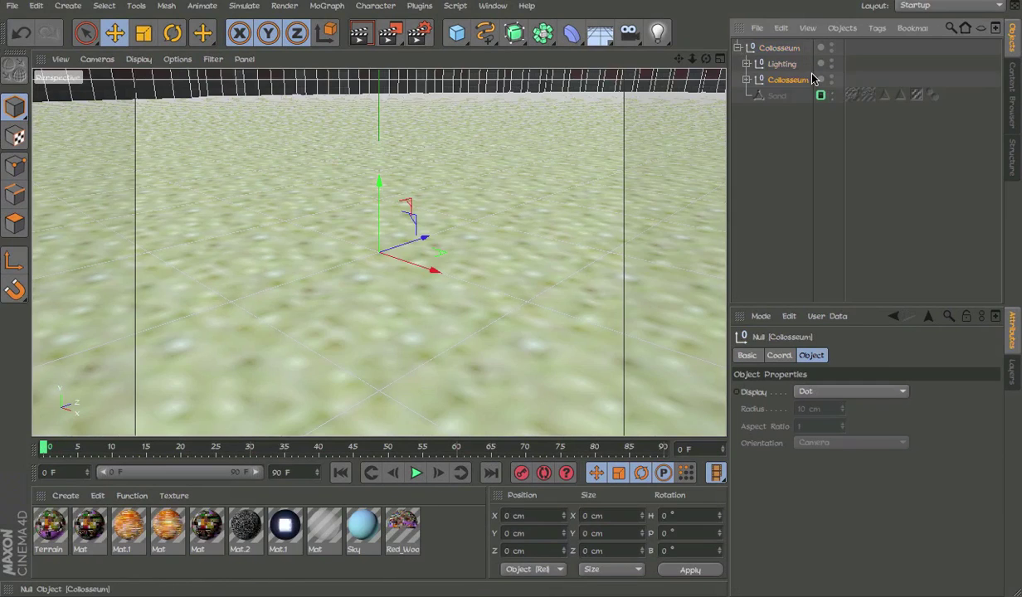
- Delete the Lighting group from the Collosseum hierarchy
click(791, 64)
key(Delete)
- Examine the colosseum's outer walls, seating tiers and sand arena from several angles
alt+right_drag(612, 247, 1, 236)
alt+middle_drag(282, 225, 201, 279)
alt+drag(474, 229, 468, 297)
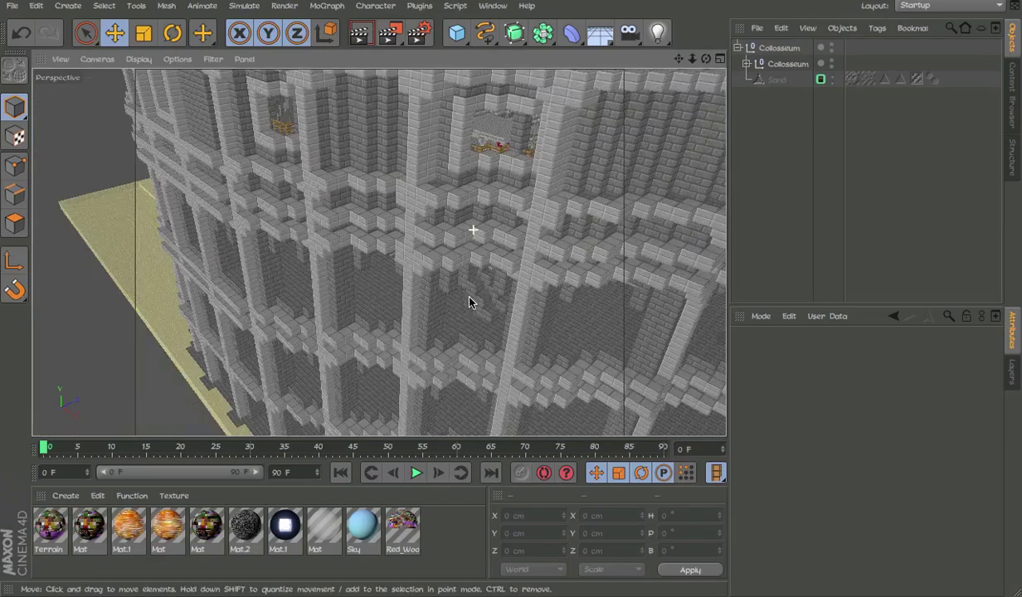
alt+middle_drag(513, 282, 267, 416)
alt+right_drag(475, 290, 199, 320)
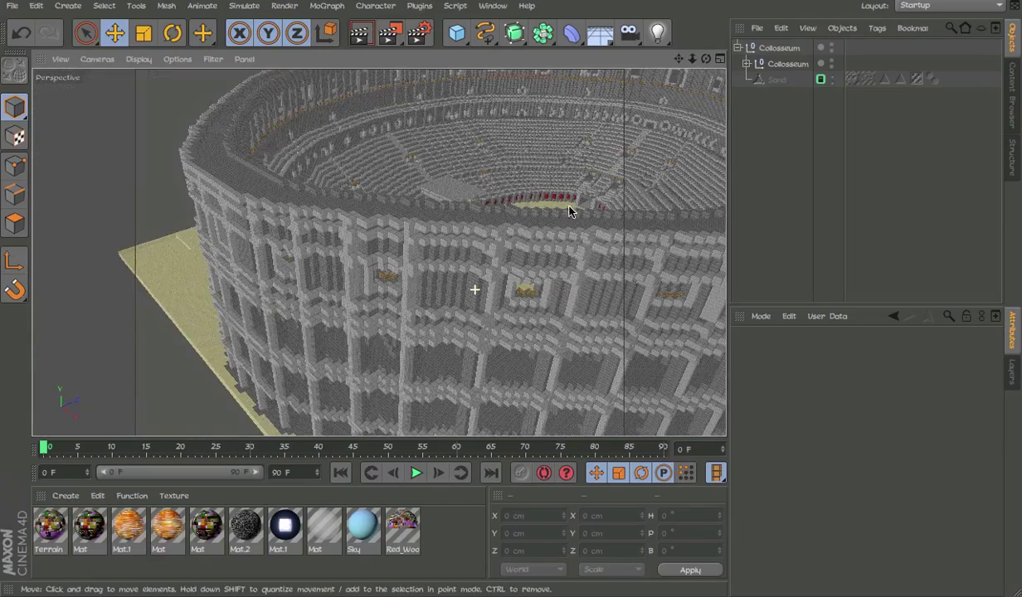
alt+drag(569, 206, 636, 255)
alt+middle_drag(487, 258, 379, 252)
alt+drag(498, 263, 429, 199)
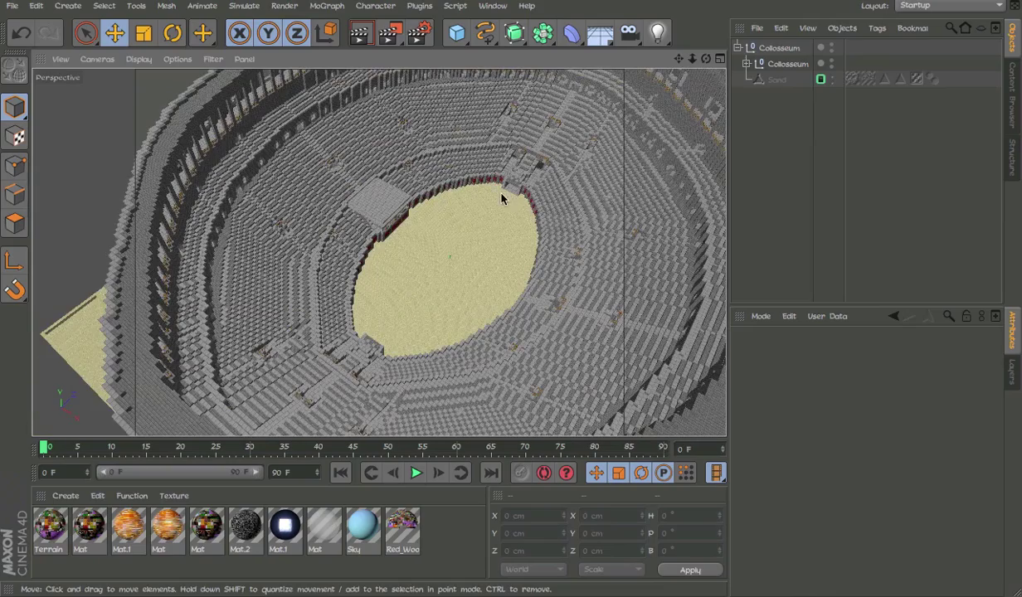
alt+drag(501, 197, 475, 240)
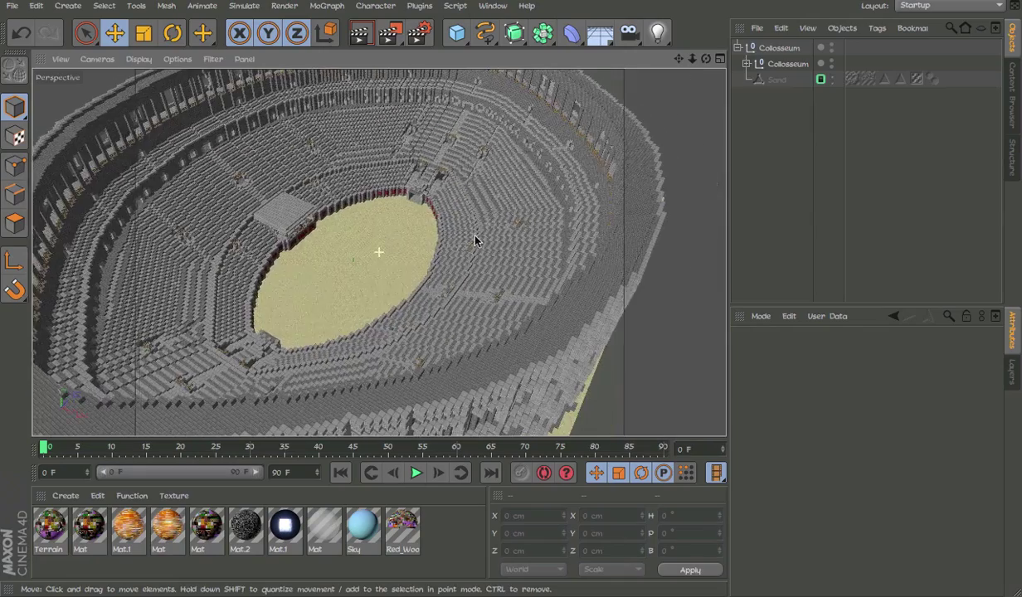
alt+middle_drag(475, 241, 544, 238)
- Add a Sky object to the colosseum scene
click(1014, 83)
click(1019, 44)
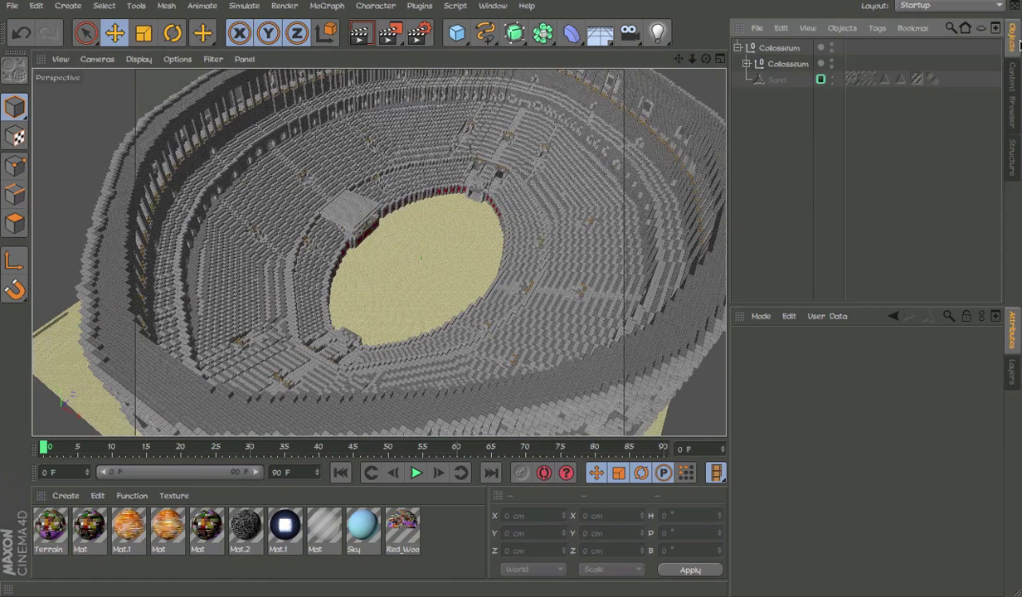
drag(629, 33, 627, 82)
alt+drag(462, 317, 462, 287)
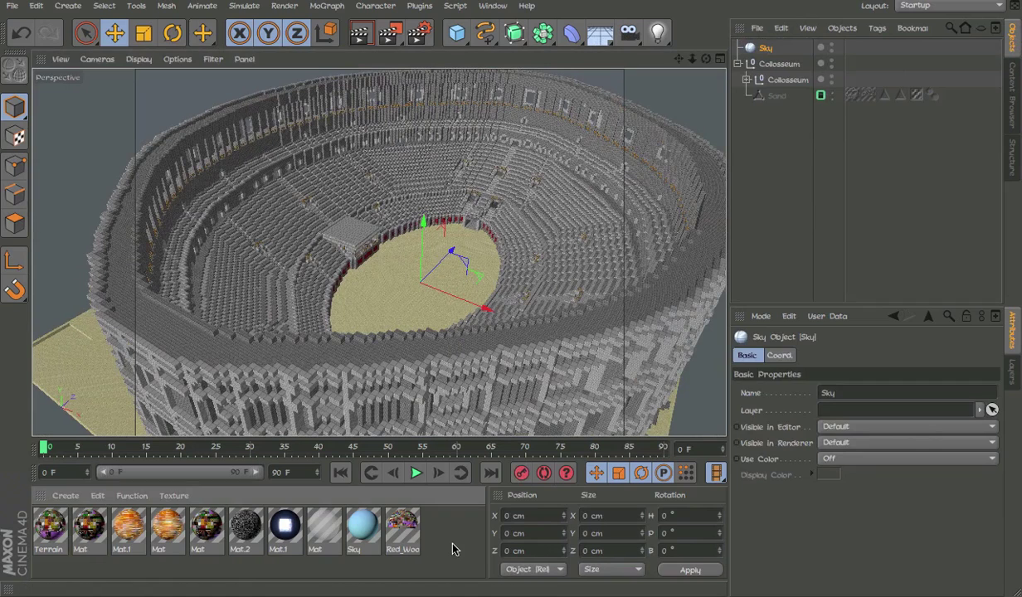
- Remove all unused materials from the scene
double_click(454, 545)
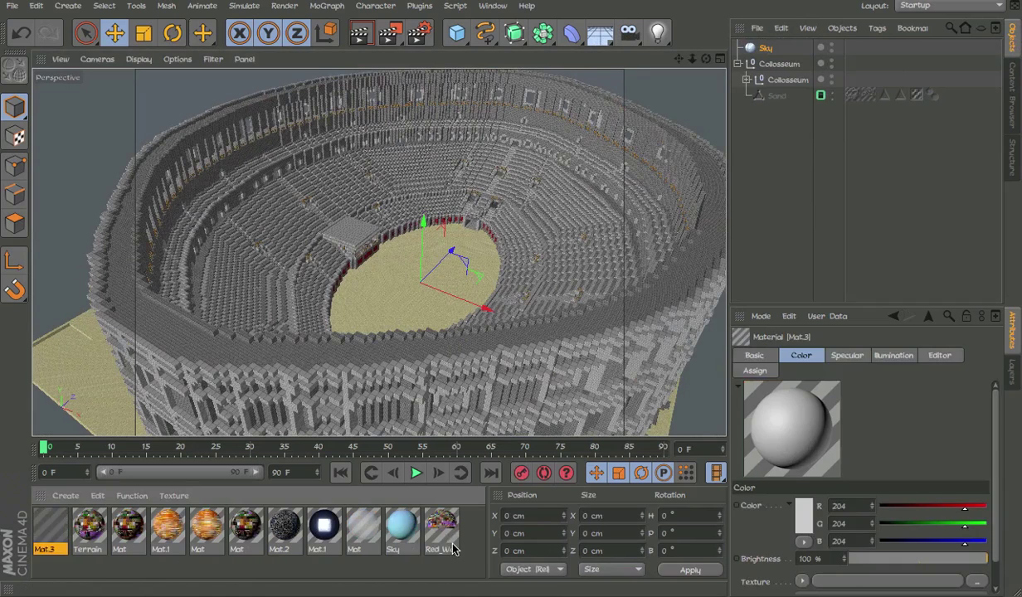
right_click(185, 535)
click(215, 565)
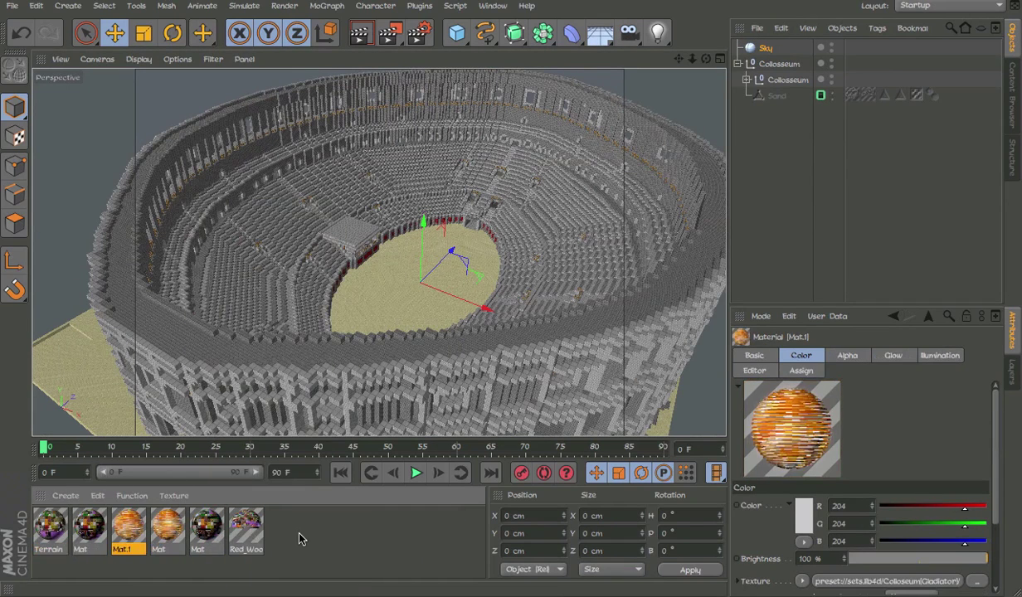
- Create a new material for the sky and load a Gradient shader as its Color texture
double_click(299, 538)
double_click(52, 524)
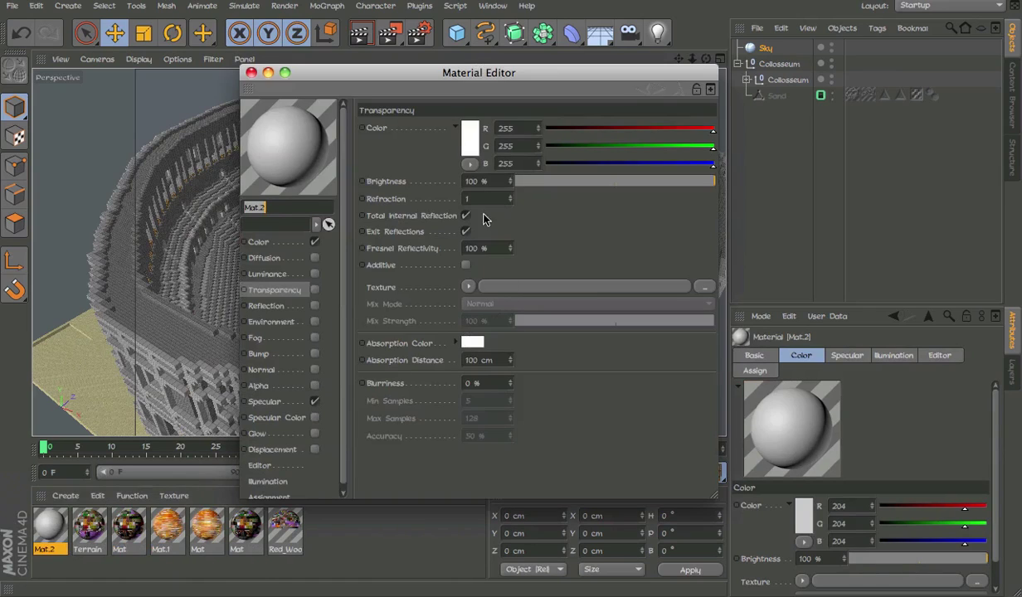
click(264, 243)
click(428, 204)
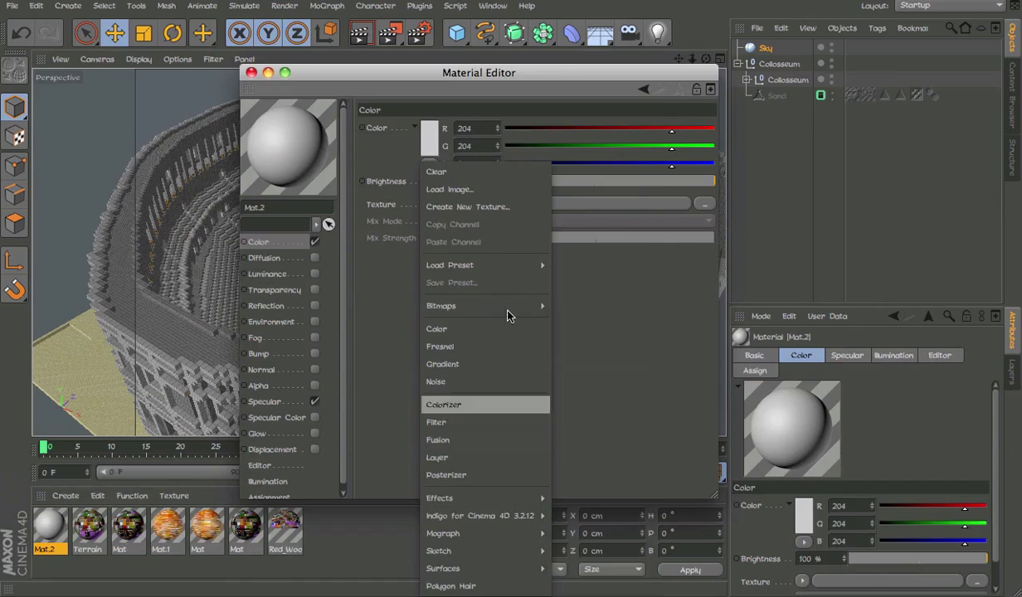
click(490, 364)
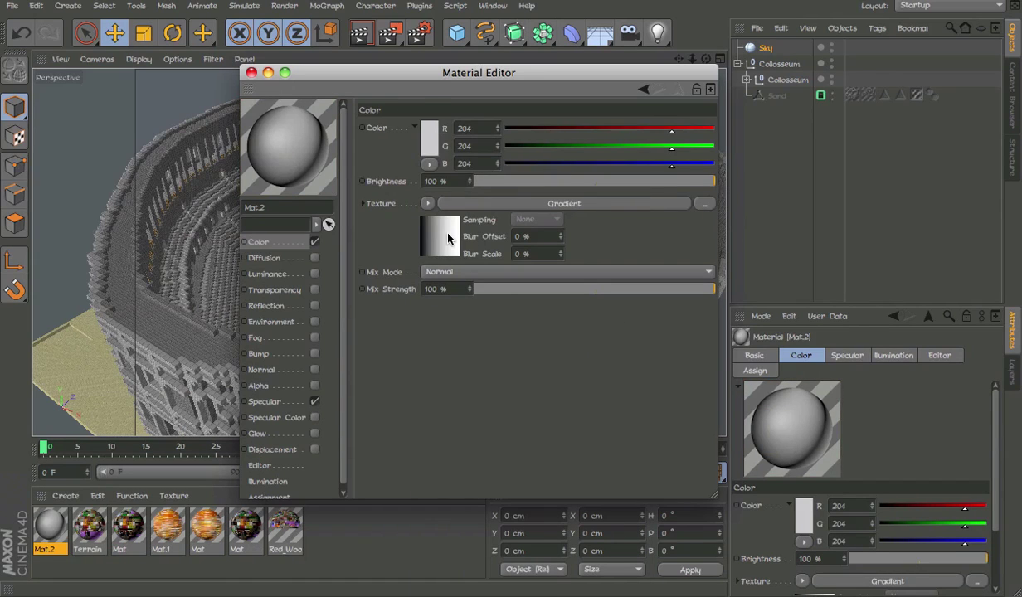
- Remove the extra middle knot from the gradient and set the gradient type to 2D - V
click(489, 224)
click(489, 251)
click(489, 266)
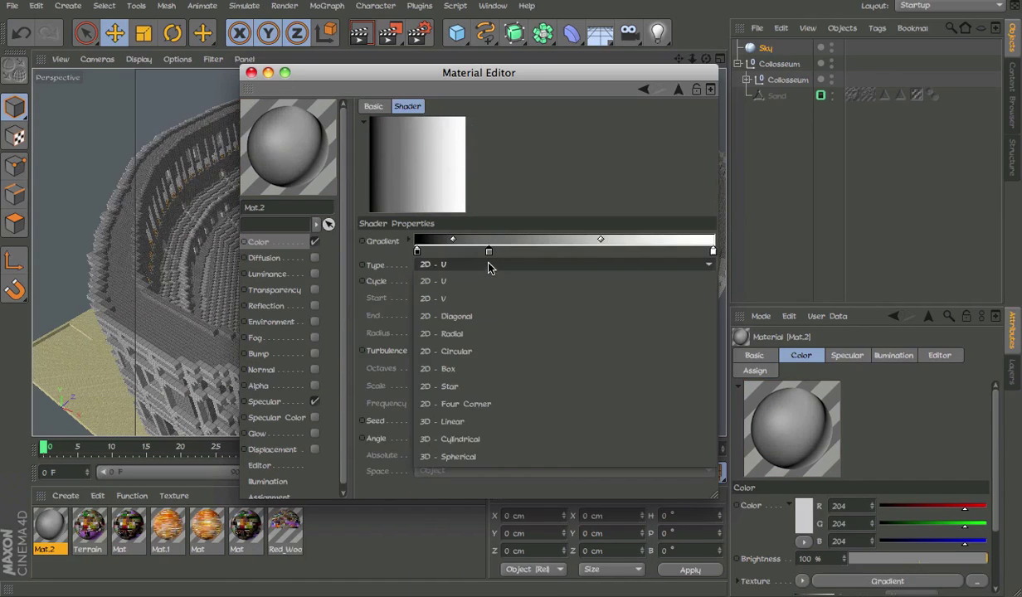
click(489, 265)
drag(488, 252, 505, 267)
click(508, 265)
click(495, 300)
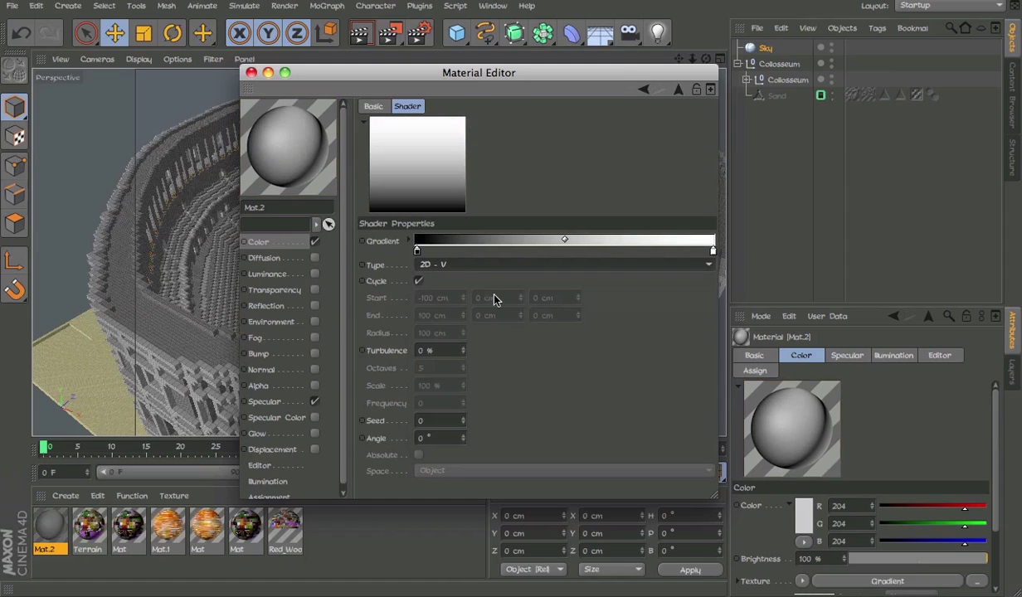
- Set the gradient's black start knot to light cyan with hue 182°, saturation about 40% and value 100%
double_click(419, 253)
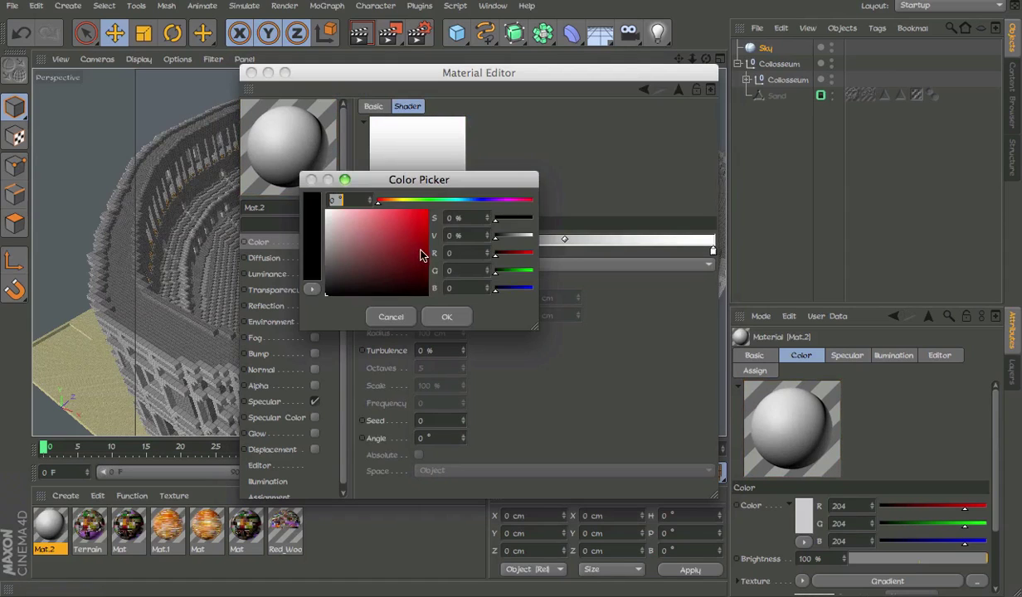
drag(349, 249, 454, 206)
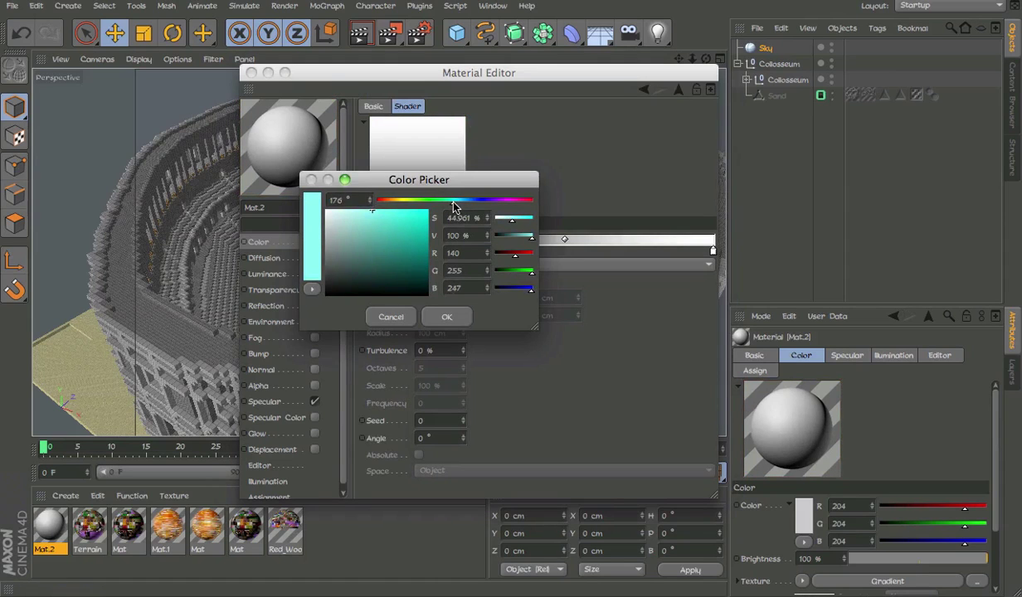
drag(375, 216, 367, 194)
drag(457, 203, 457, 206)
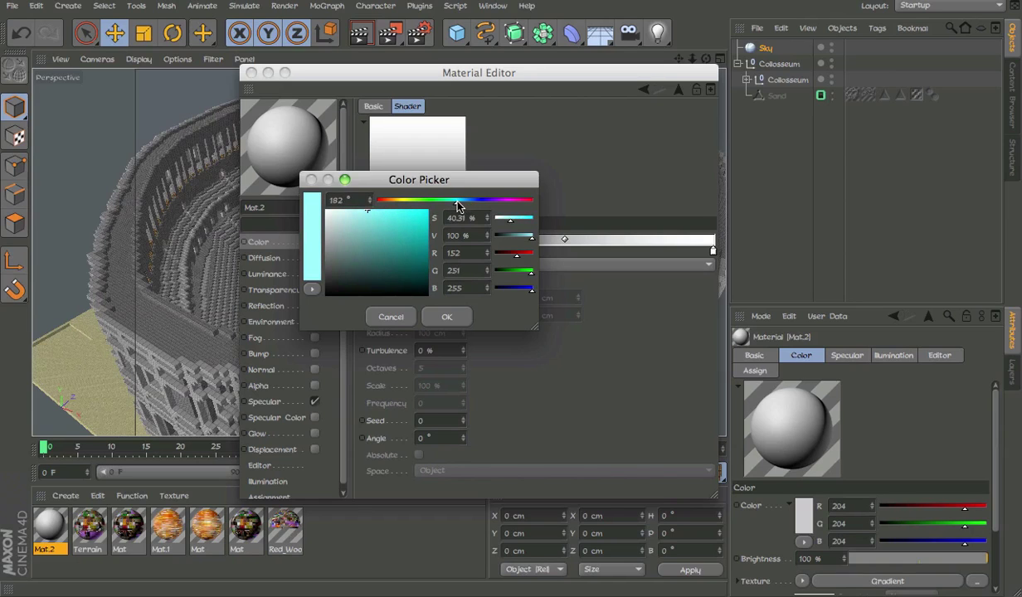
click(448, 318)
- Set the gradient's white end knot to light blue with hue 201°, saturation about 50% and value 100%
double_click(713, 250)
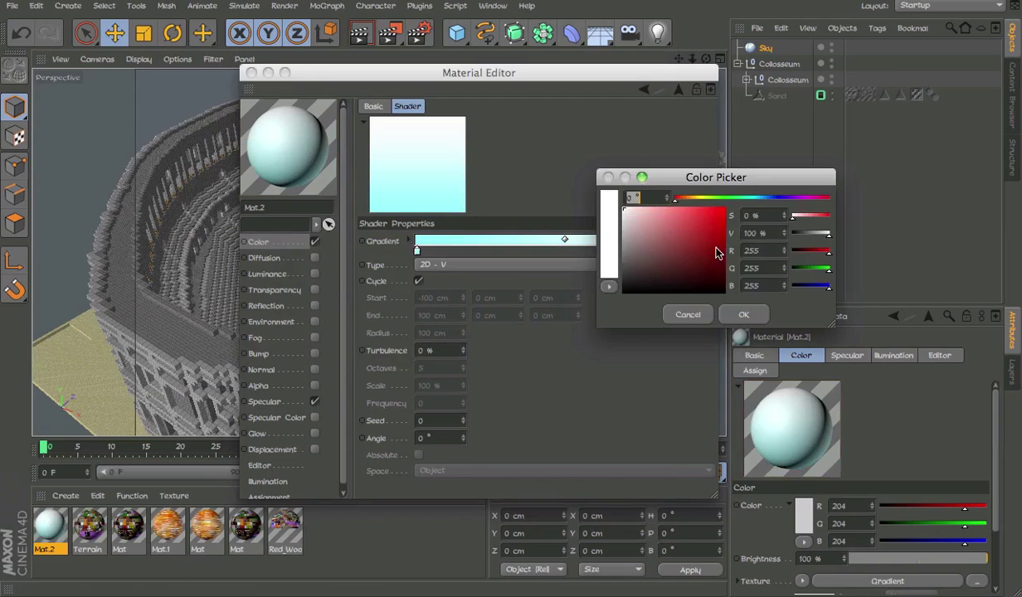
click(757, 201)
drag(683, 217, 667, 187)
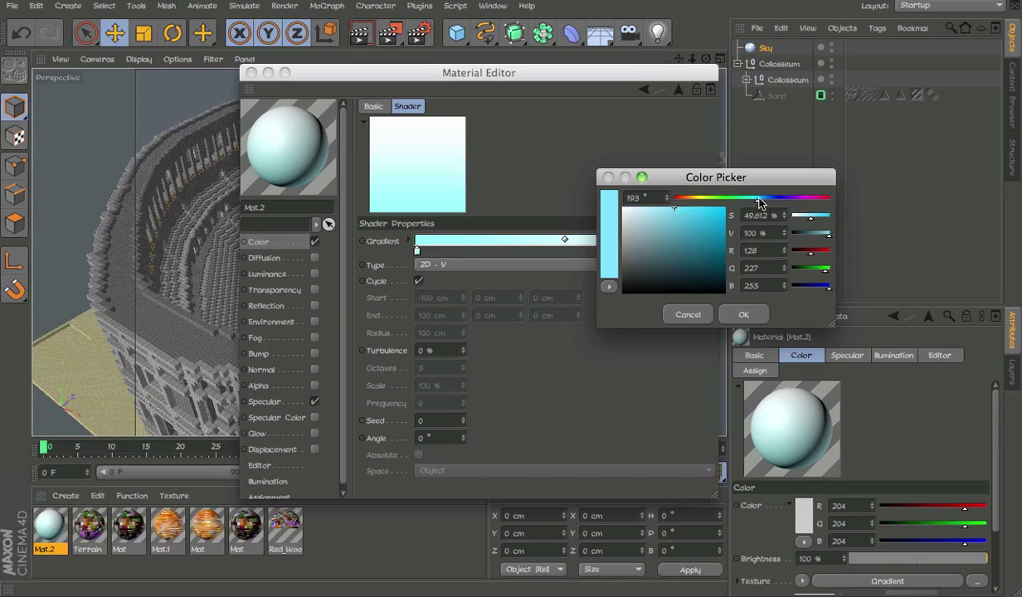
drag(751, 198, 763, 206)
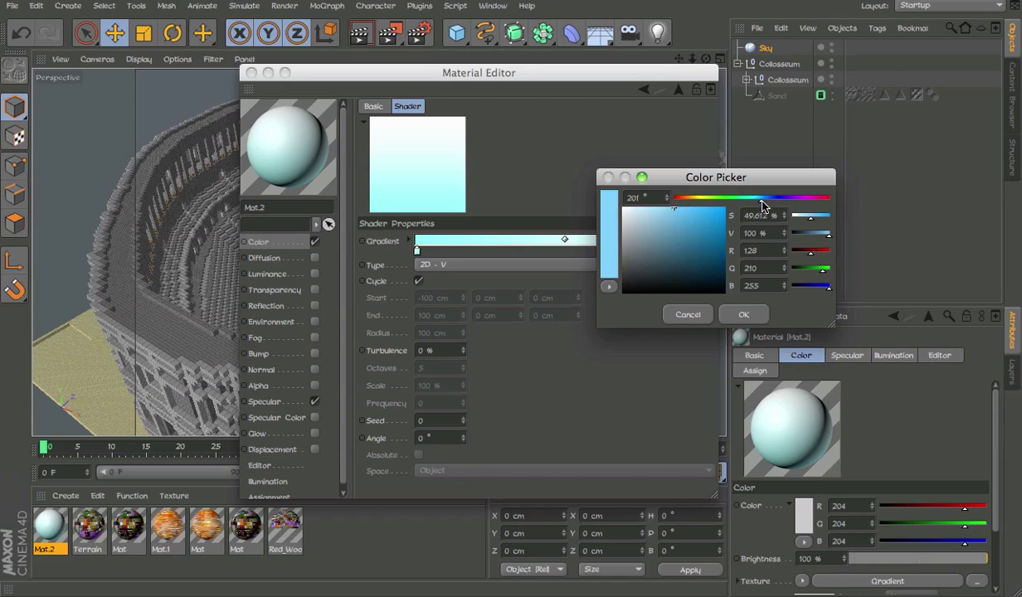
click(746, 314)
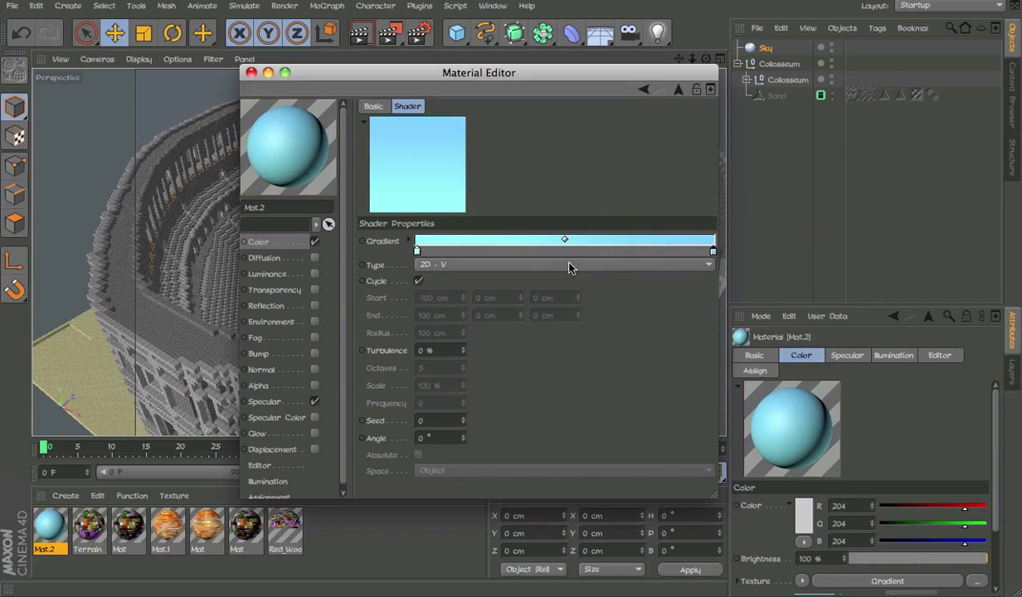
- Shift the gradient's blue end knot slightly inward and disable the material's Specular channel
drag(418, 253, 437, 253)
drag(713, 252, 692, 254)
click(314, 402)
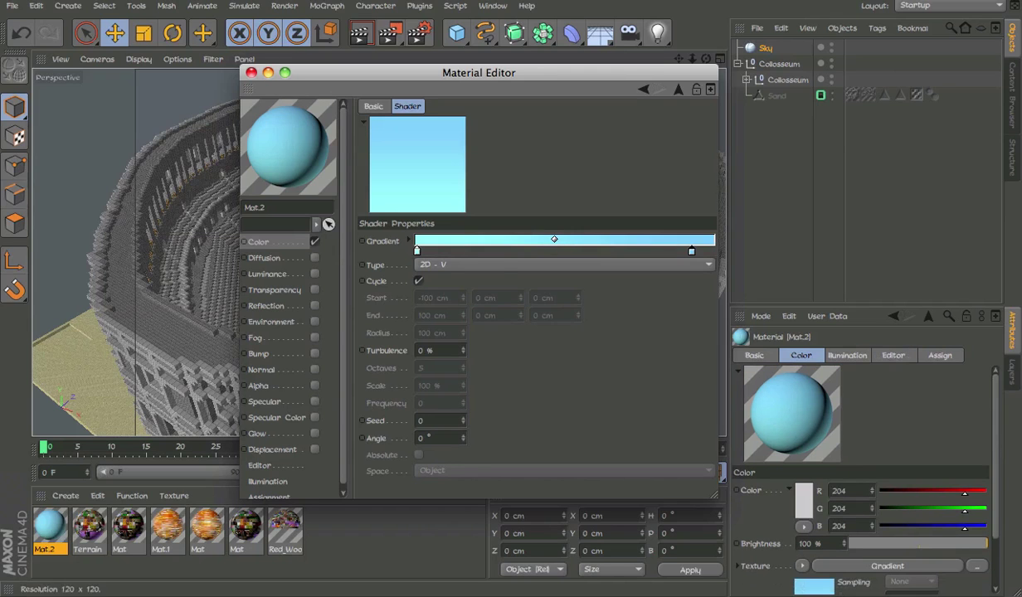
- Close the material editor and apply the blue gradient material to the Sky object
click(250, 73)
drag(118, 138, 120, 137)
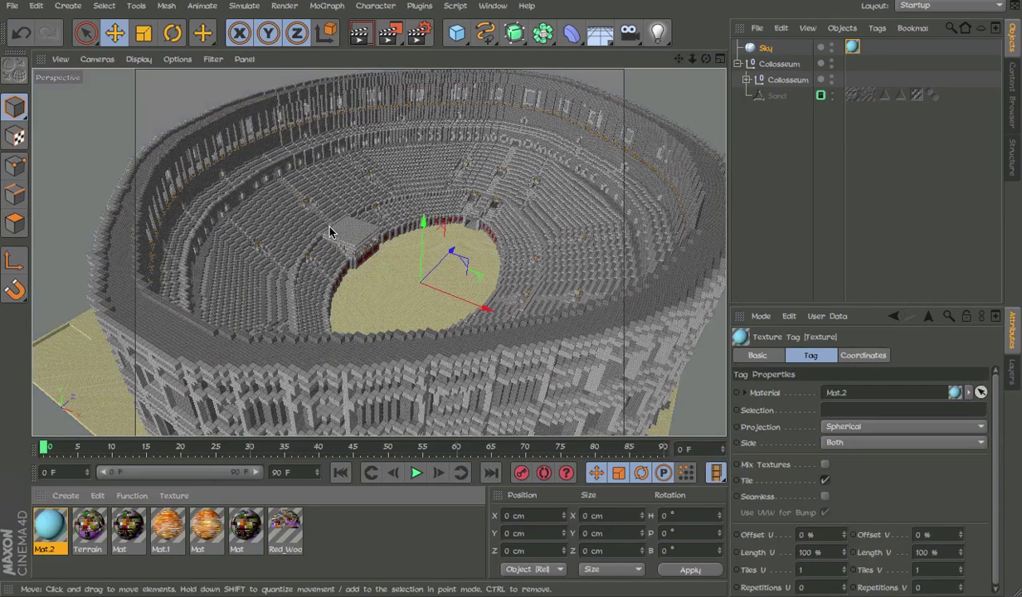
alt+drag(449, 247, 404, 280)
- Add the Global Illumination effect to the render settings
click(421, 38)
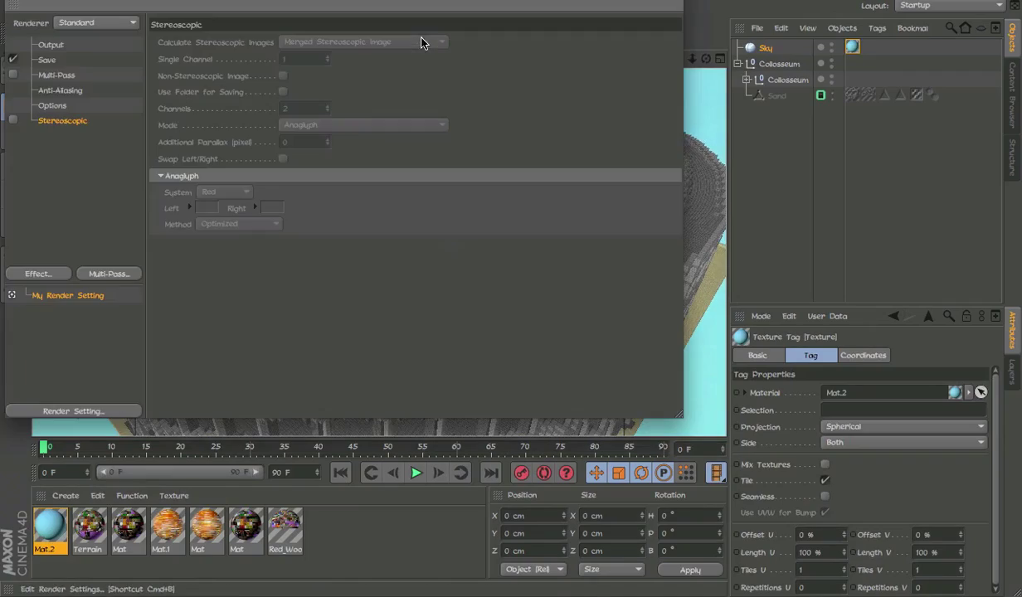
click(35, 275)
click(82, 357)
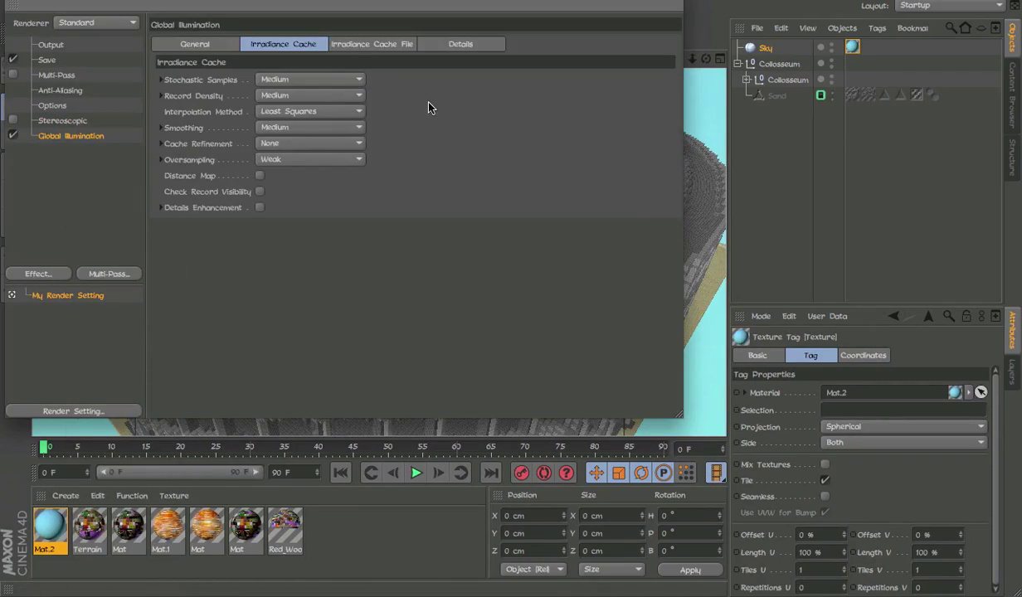
- Set the irradiance cache's Stochastic Samples and Record Density to Low and adjust its Smoothing level
click(333, 78)
click(332, 78)
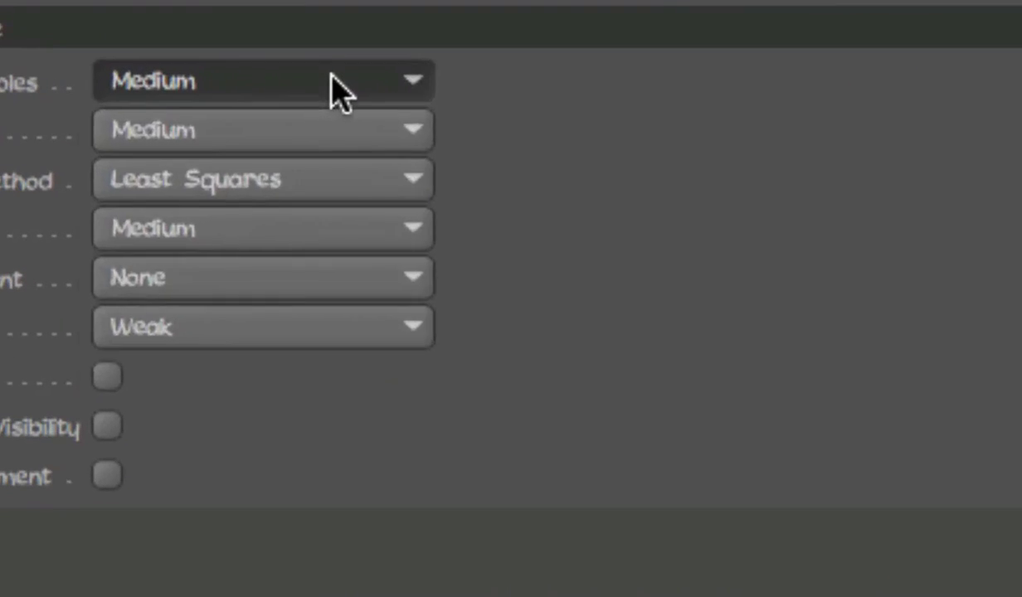
click(333, 78)
click(332, 239)
click(331, 135)
click(331, 291)
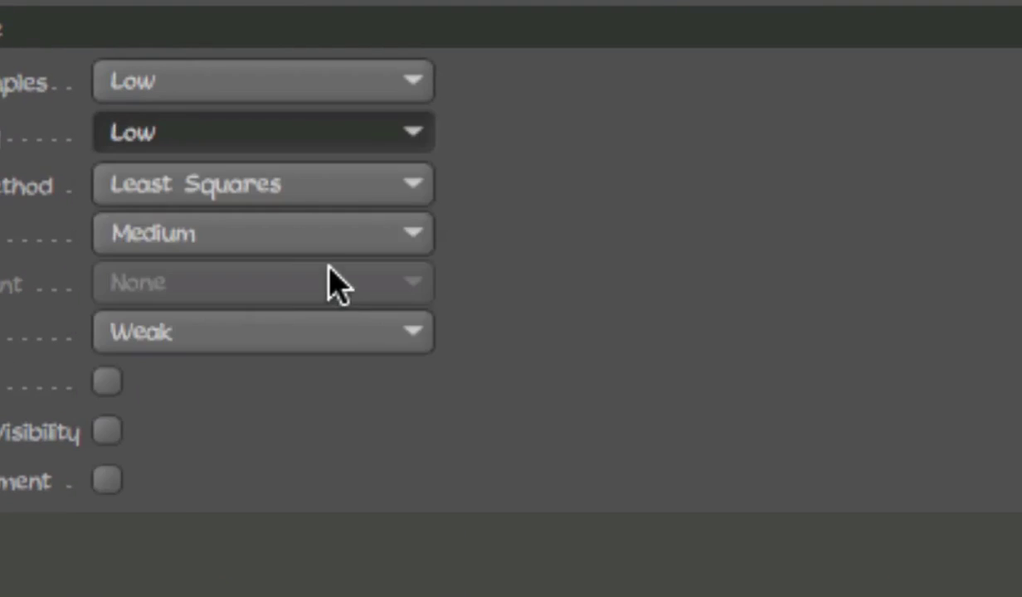
click(310, 237)
click(326, 393)
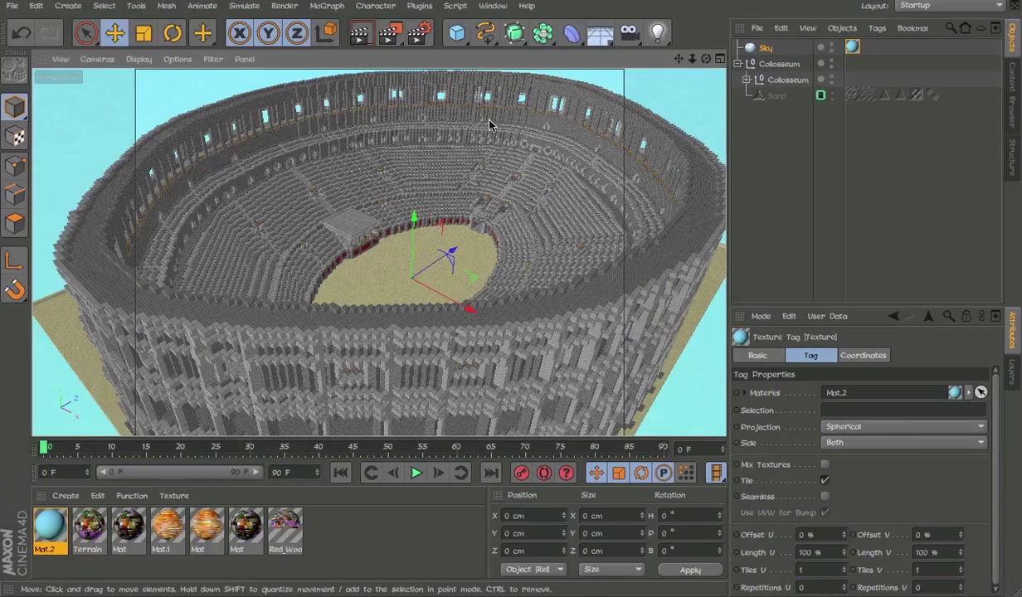
- Render the colosseum in the viewport from a raised angle to check the sky lighting, and stop the preview
scroll(515, 224, up, 5)
alt+drag(514, 226, 381, 256)
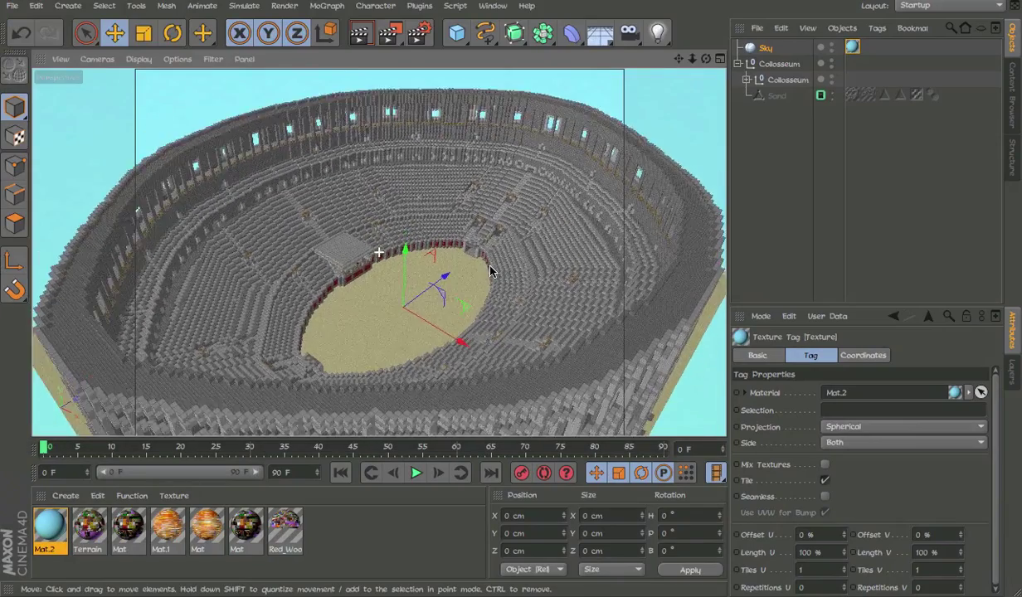
click(358, 34)
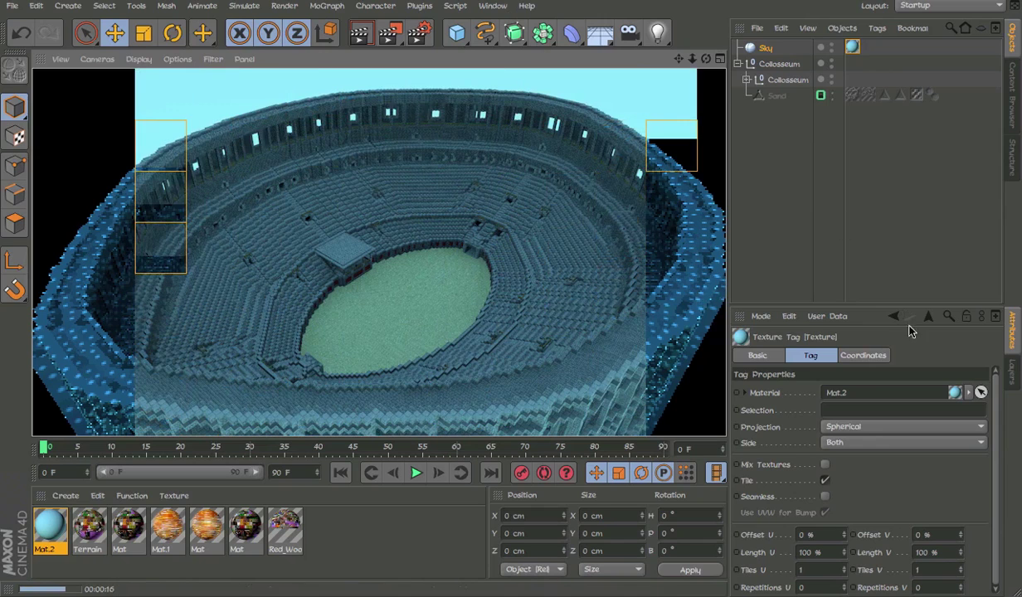
click(755, 224)
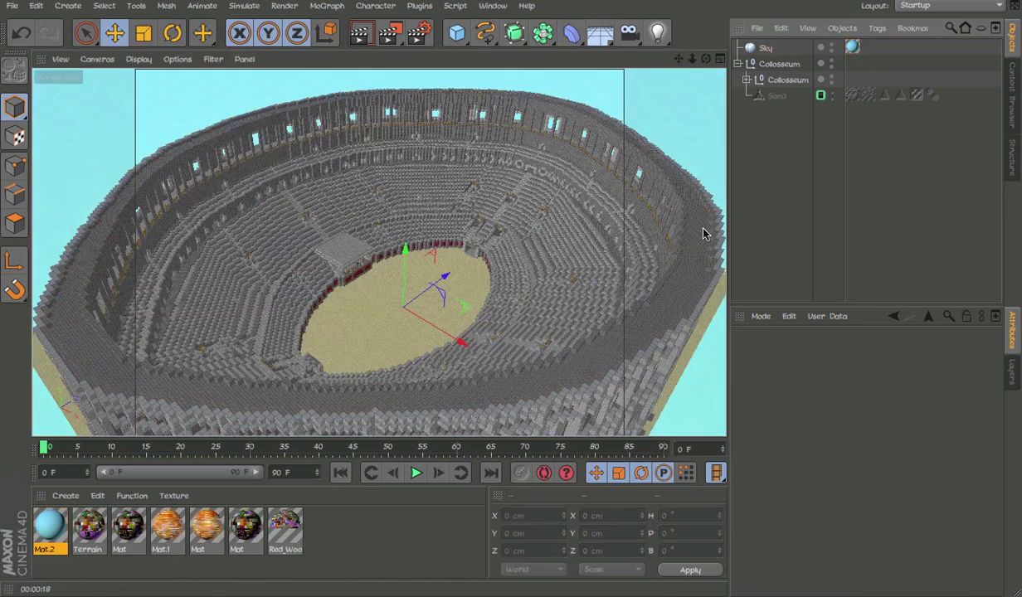
- Add a Sun light to the scene and turn off its Set Light Color option
alt+drag(488, 279, 448, 133)
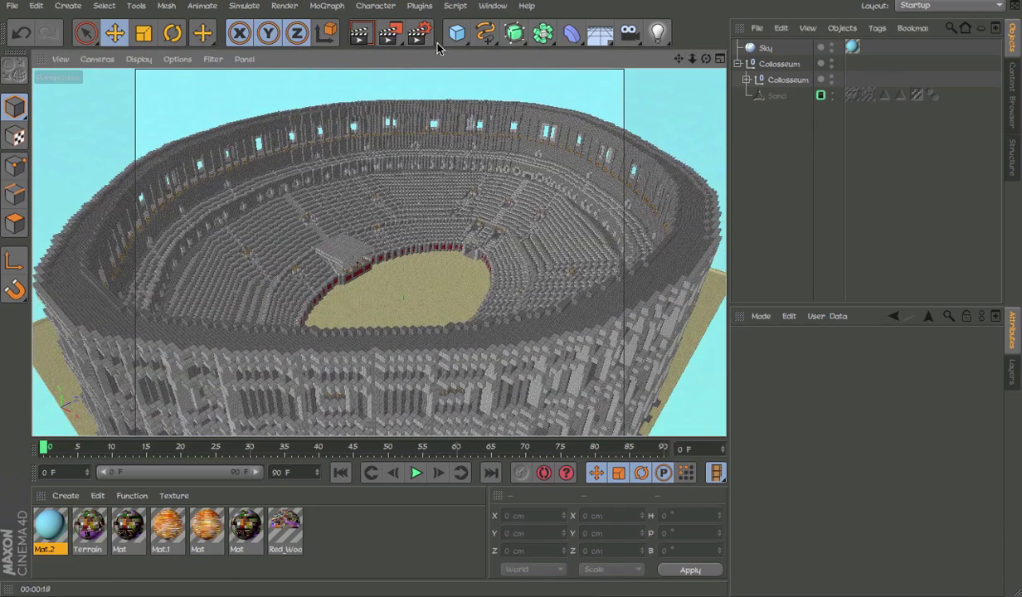
click(657, 32)
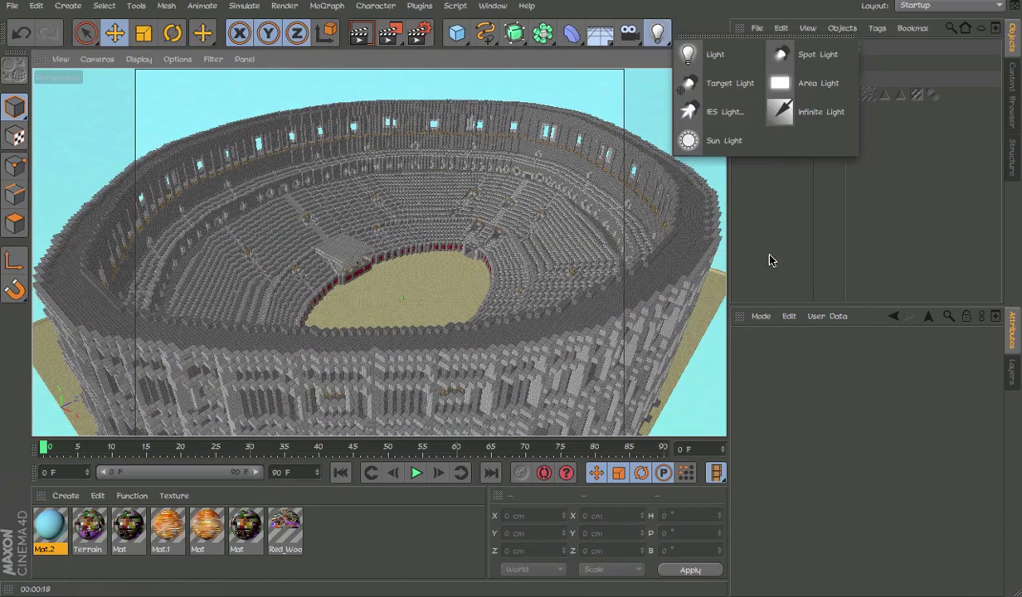
click(694, 141)
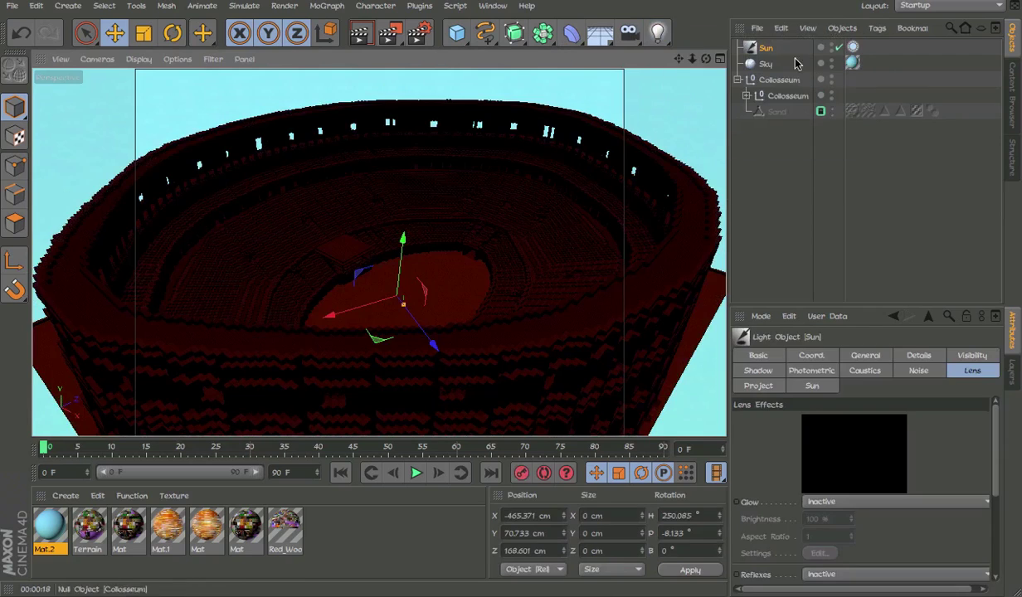
click(809, 386)
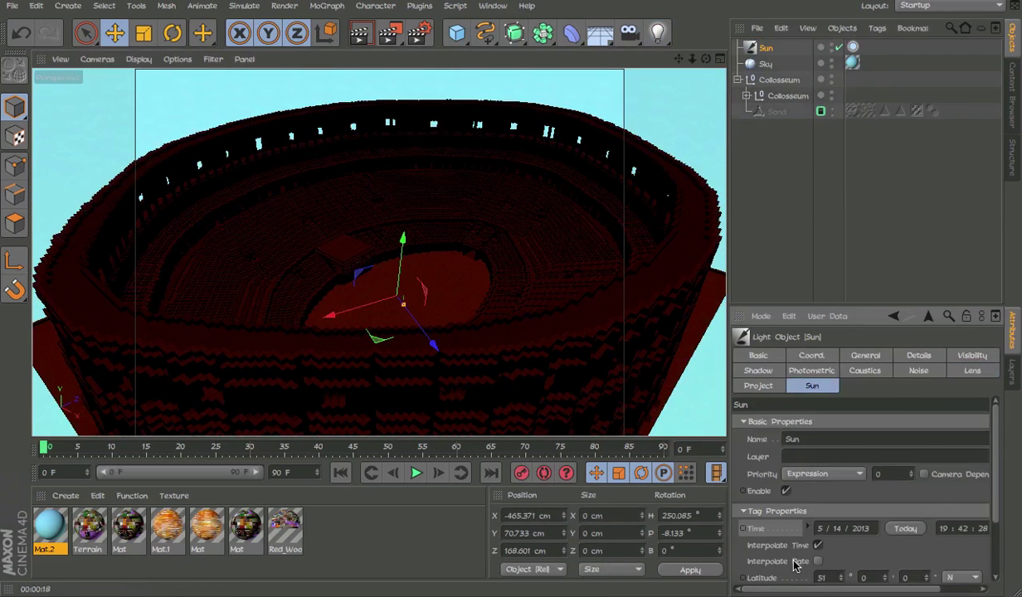
scroll(759, 562, down, 3)
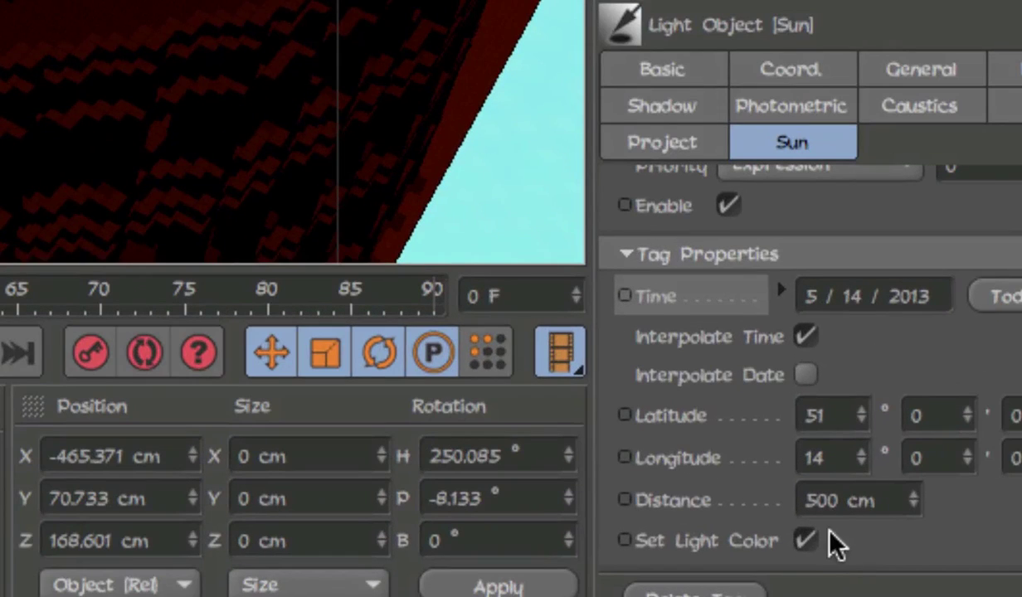
click(817, 551)
- Raise the Sun light's intensity to 100%
click(718, 372)
click(688, 72)
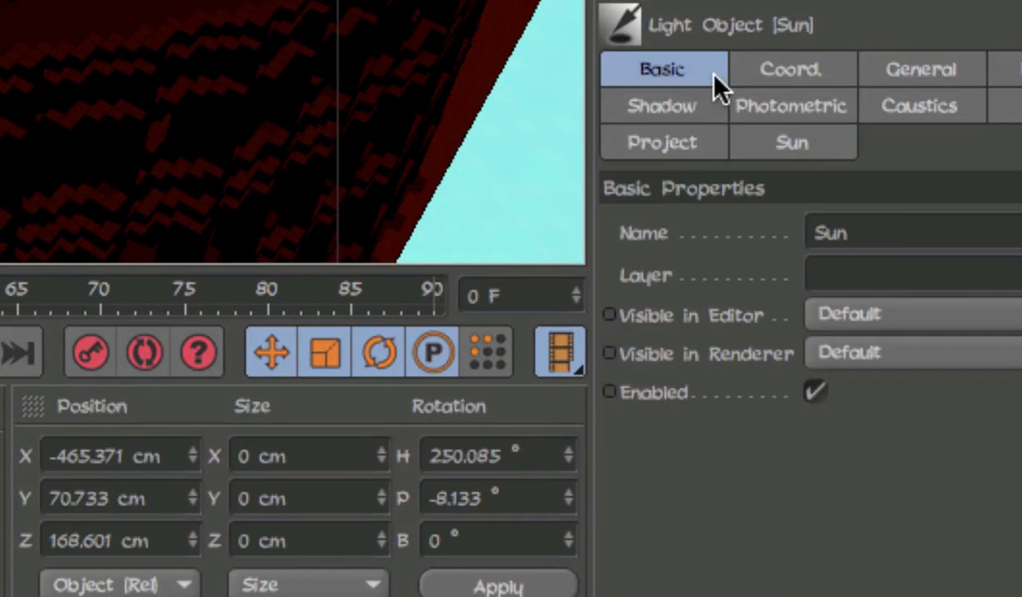
click(797, 72)
click(875, 73)
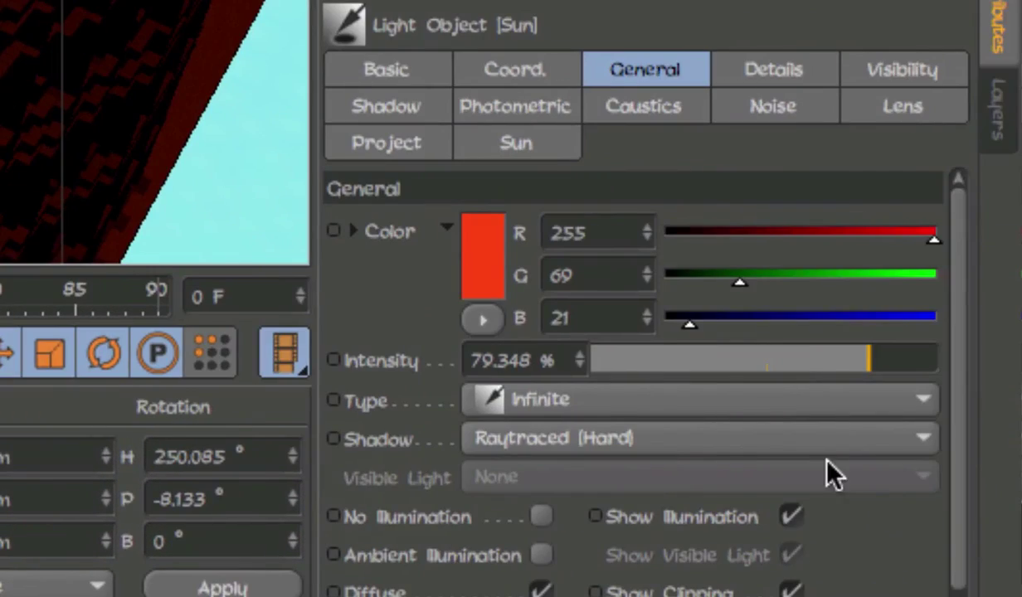
drag(868, 361, 1021, 372)
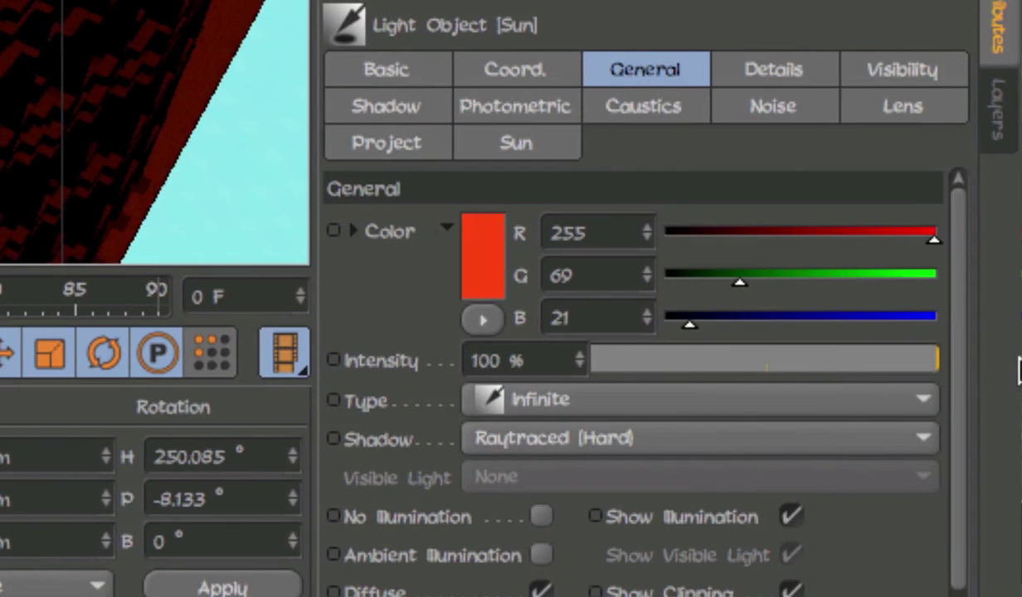
drag(803, 351, 990, 343)
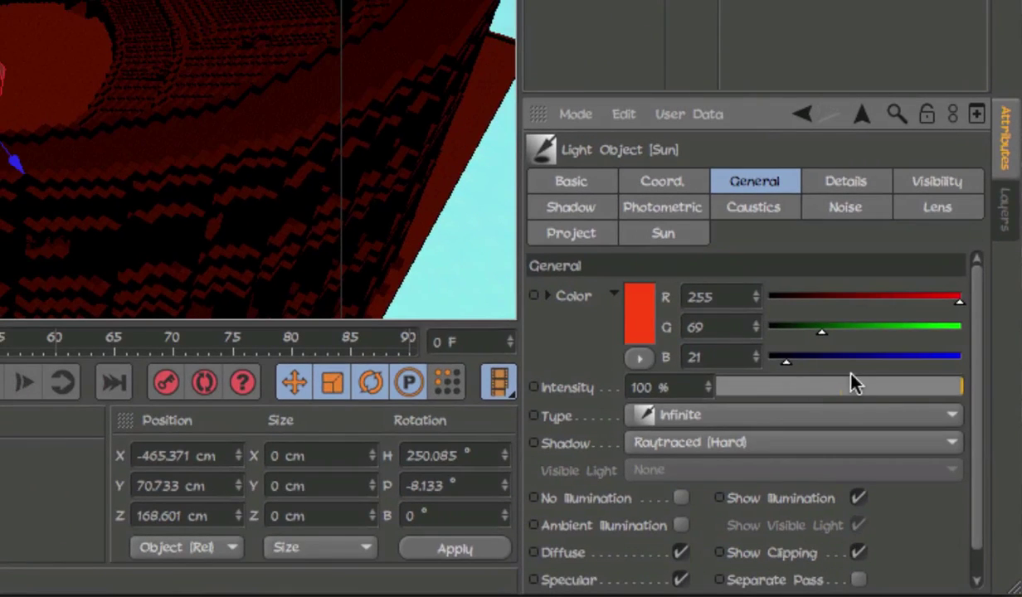
drag(854, 383, 979, 384)
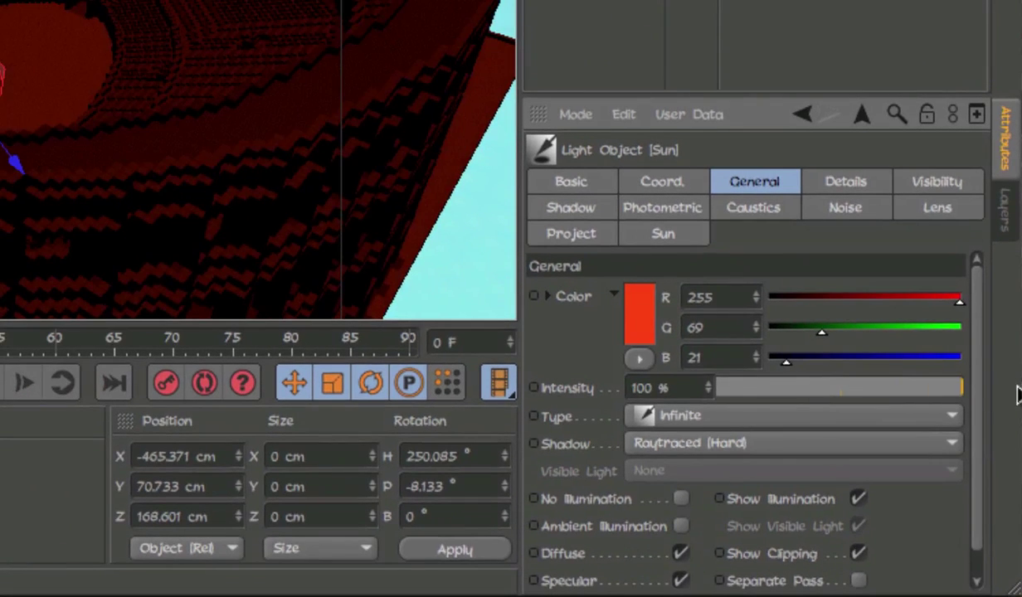
- Set the Sun light's color to pure white, RGB 255, 255, 255
click(634, 328)
drag(634, 336, 466, 259)
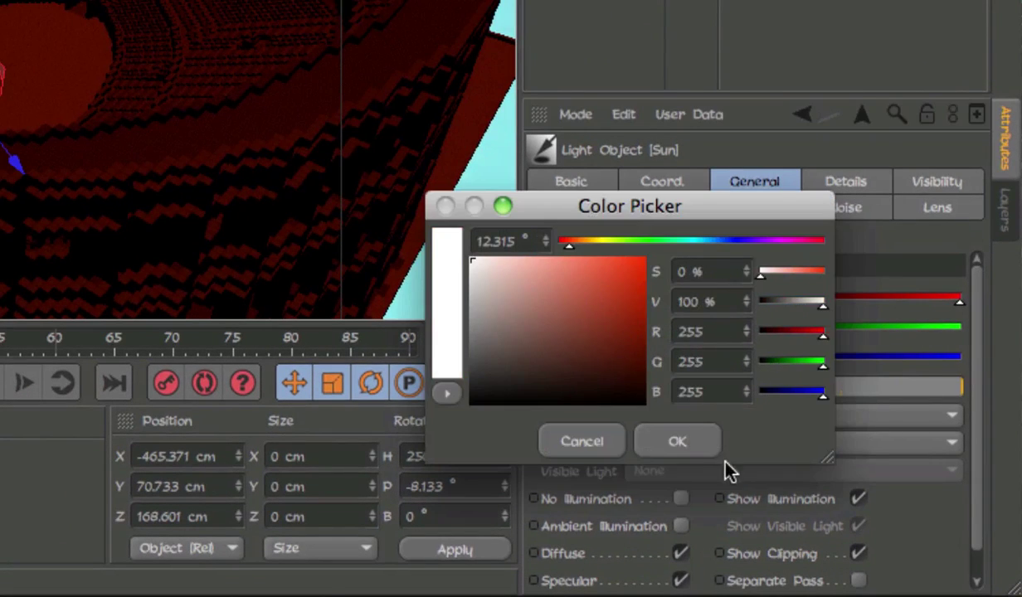
click(704, 444)
- Set the Distance in the Sun light's Sun properties to 20000 cm
click(676, 215)
click(679, 235)
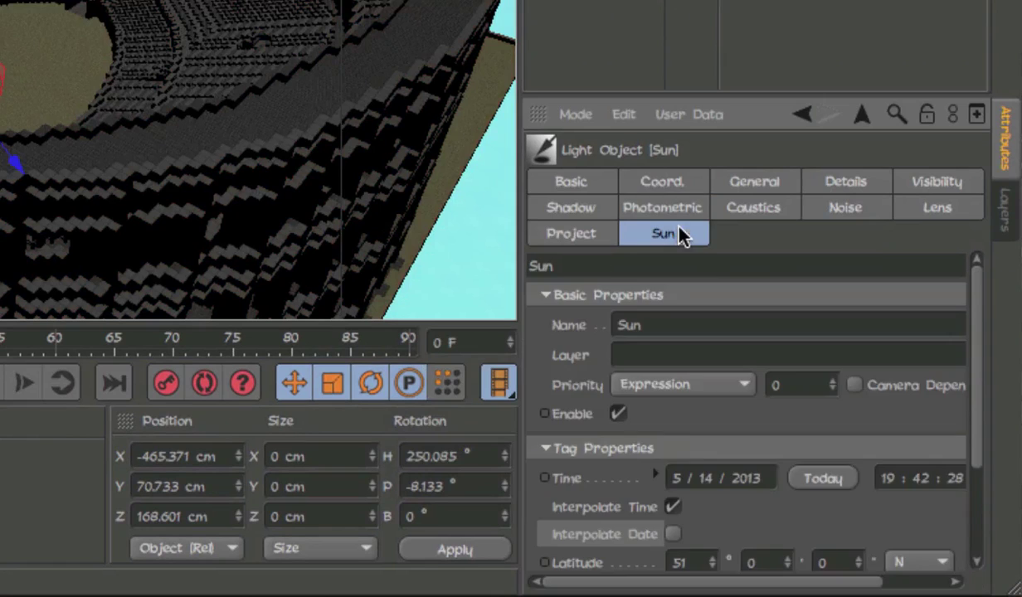
scroll(630, 535, down, 4)
double_click(688, 488)
text(2000)
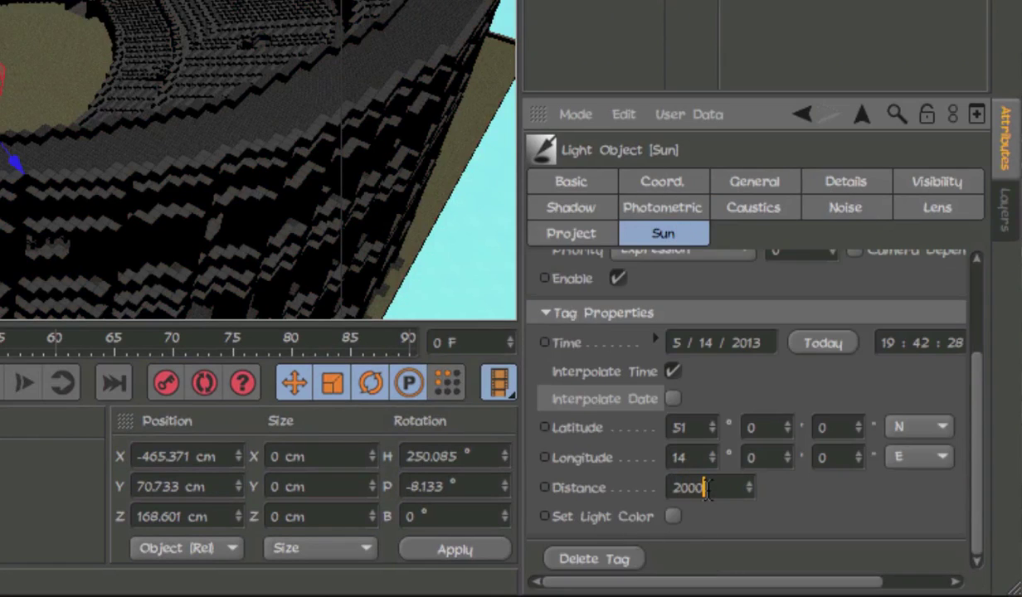
key(Return)
key(Return)
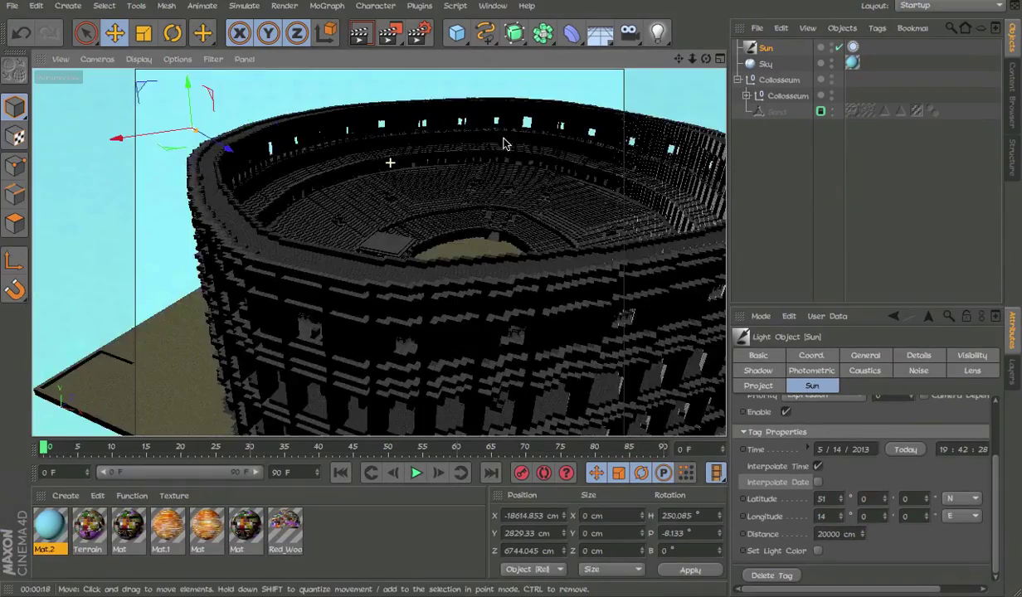
- Add a Null object at the scene origin and make the Sun light its child
alt+drag(504, 143, 324, 218)
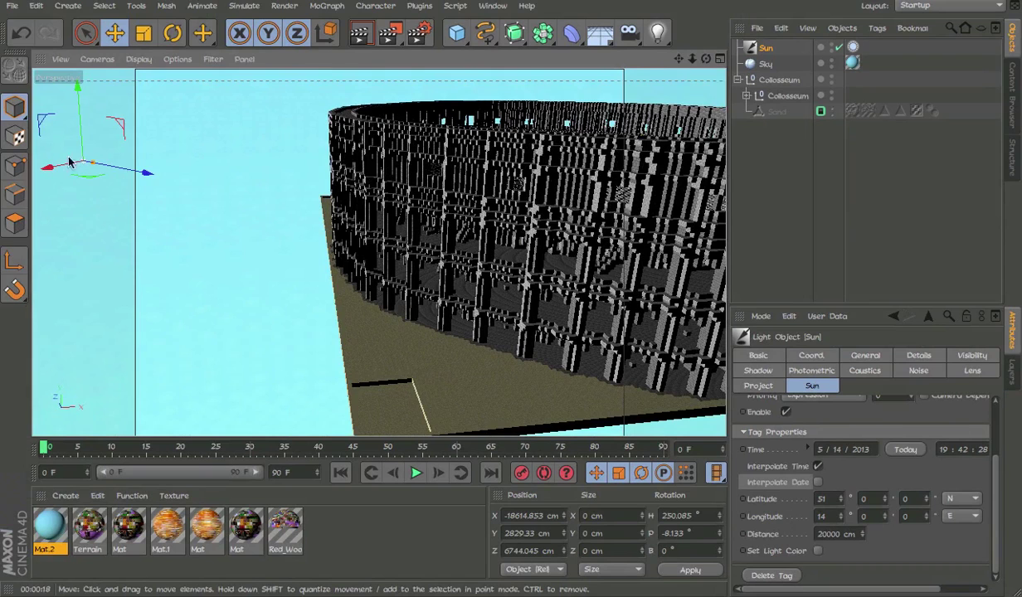
scroll(75, 161, down, 5)
scroll(284, 158, up, 5)
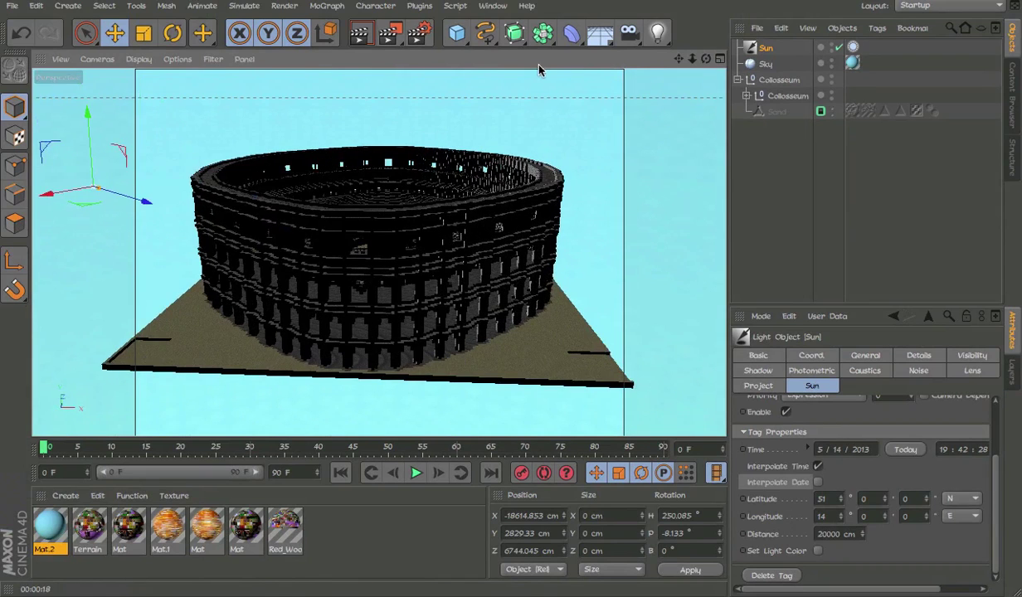
click(457, 34)
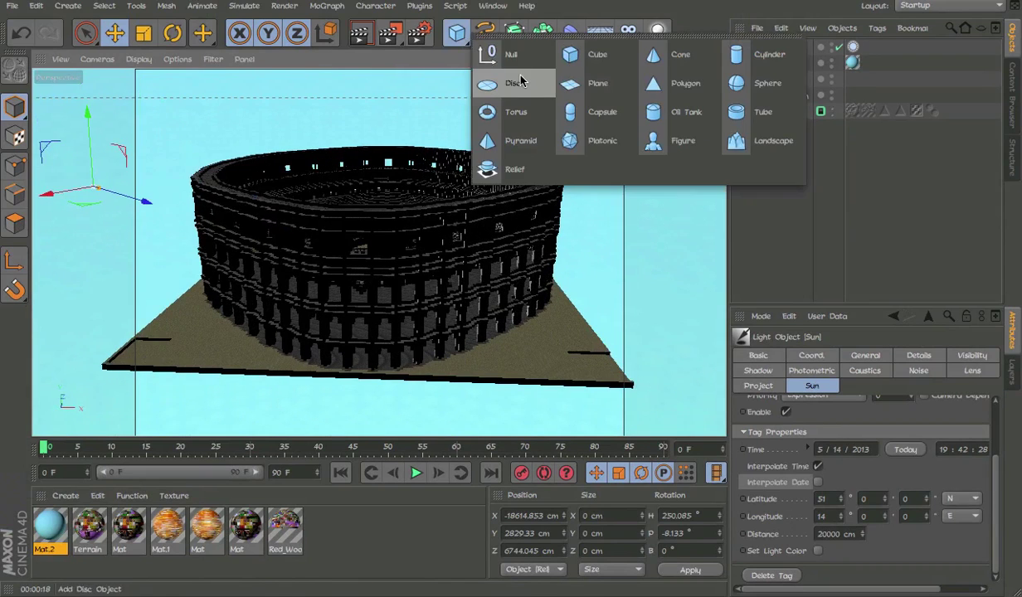
click(514, 51)
alt+middle_drag(500, 201, 529, 220)
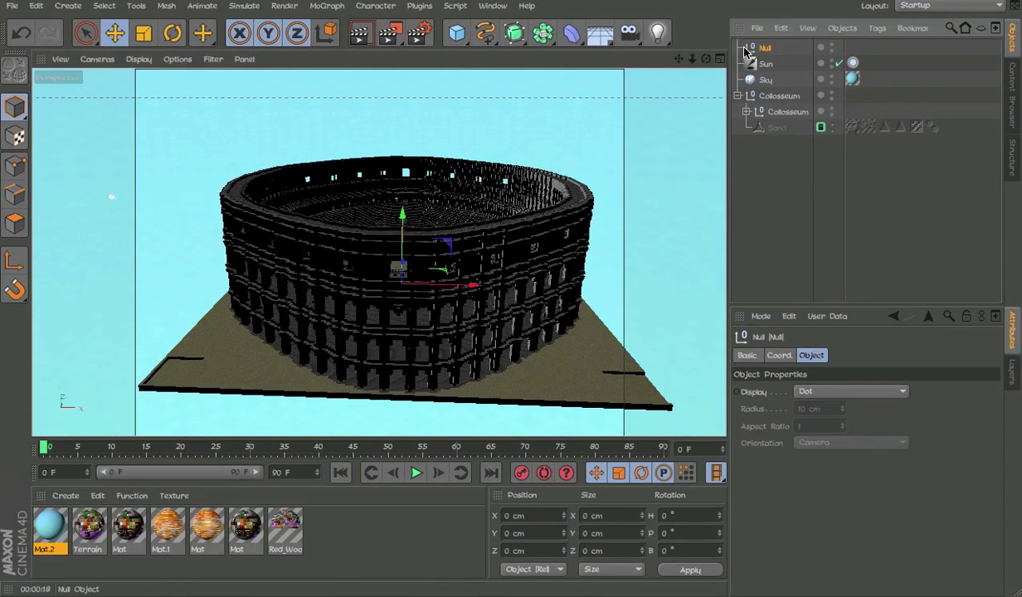
drag(767, 49, 764, 46)
- Rotate the Null about 69° in bank to swing the sun high above the colosseum
key(r)
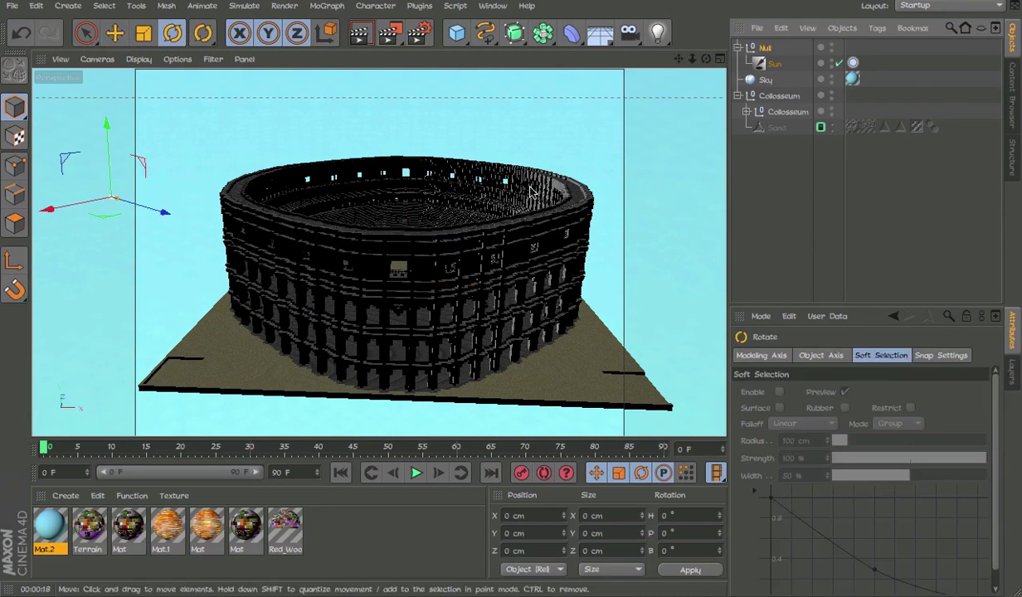
drag(447, 268, 353, 186)
alt+middle_drag(465, 219, 440, 324)
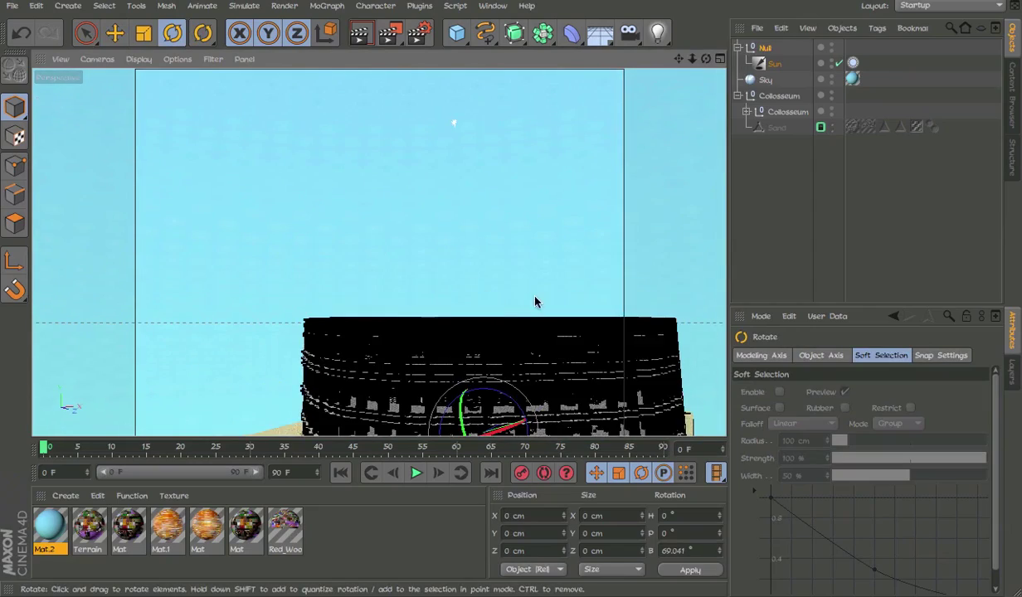
alt+drag(536, 305, 582, 424)
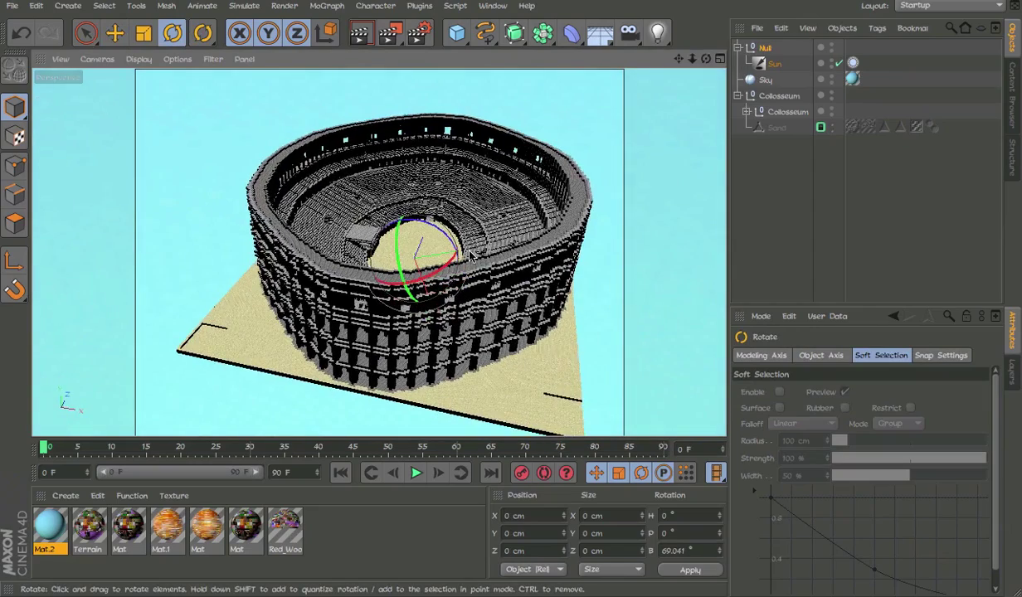
- Render the colosseum in the viewport from a raised angle to check the sun's light and shadows
alt+right_drag(470, 256, 544, 256)
alt+drag(547, 256, 511, 269)
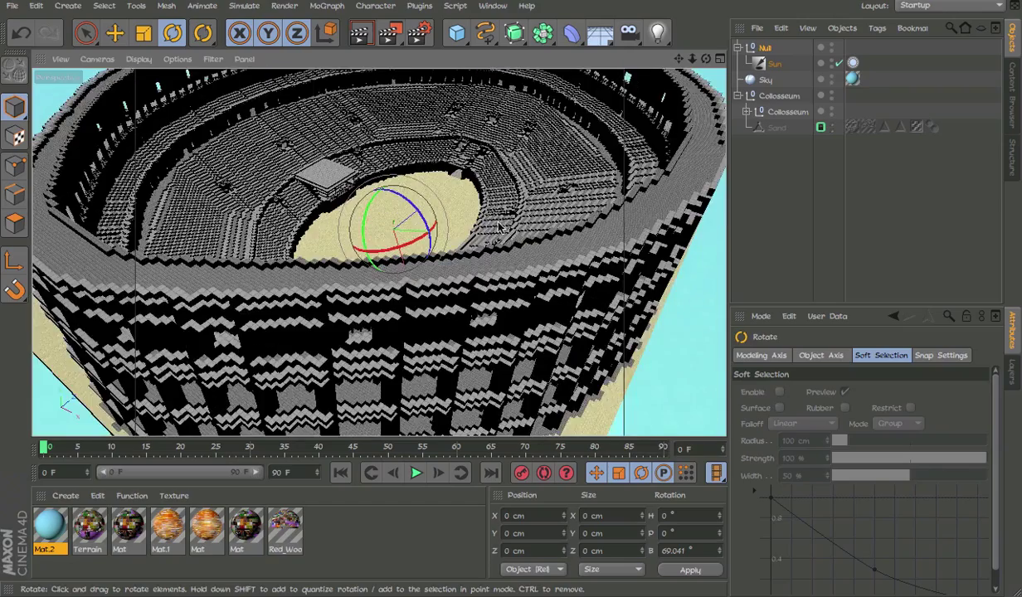
alt+drag(497, 221, 521, 299)
alt+right_drag(503, 302, 502, 296)
alt+drag(501, 286, 489, 244)
key(ctrl+r)
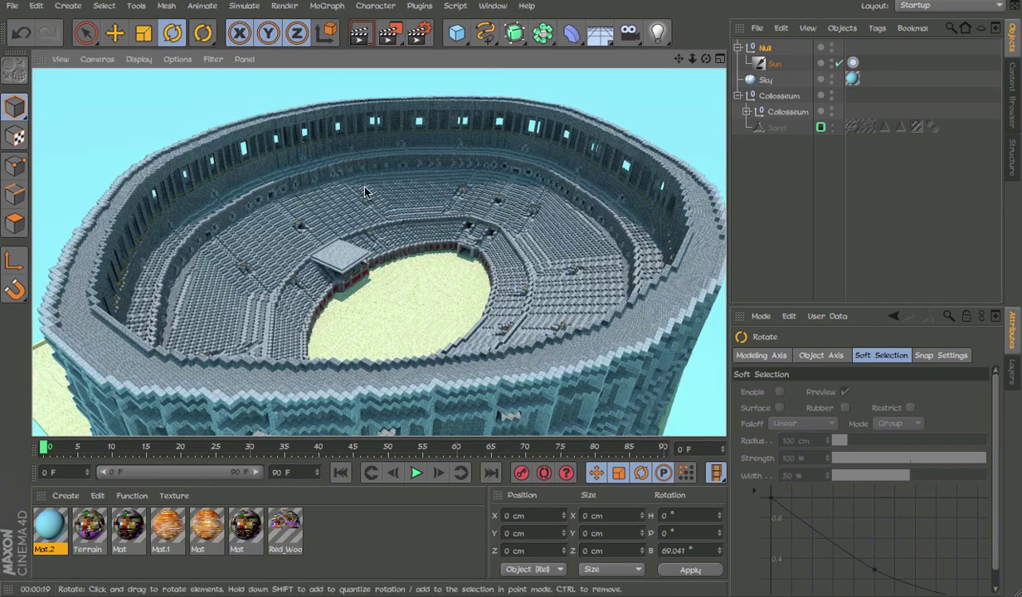
click(774, 64)
click(881, 358)
click(917, 370)
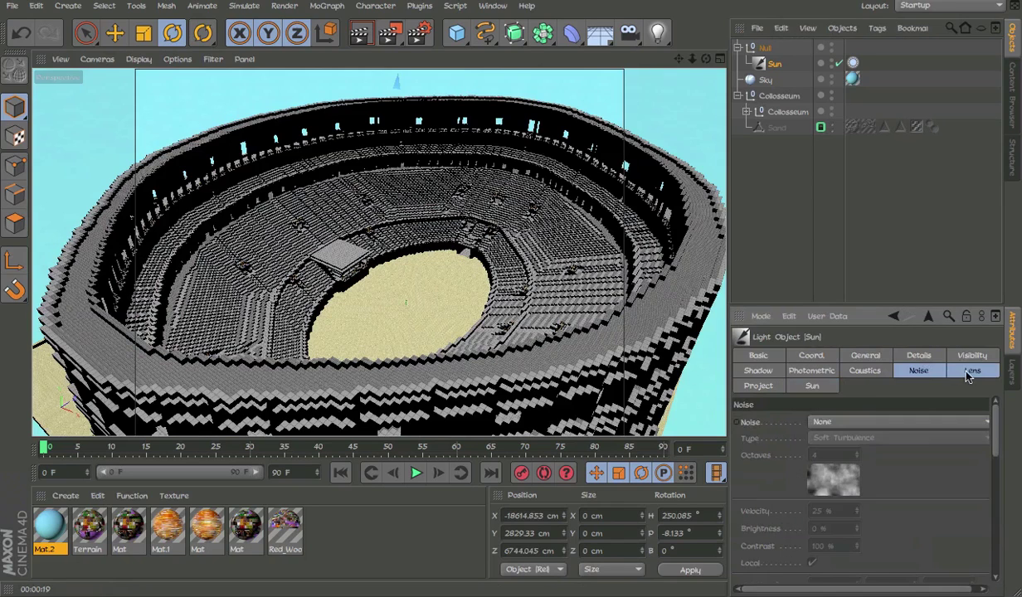
click(875, 301)
- Add an Environment object, set its Environment Strength to 100% and enable its fog
click(596, 38)
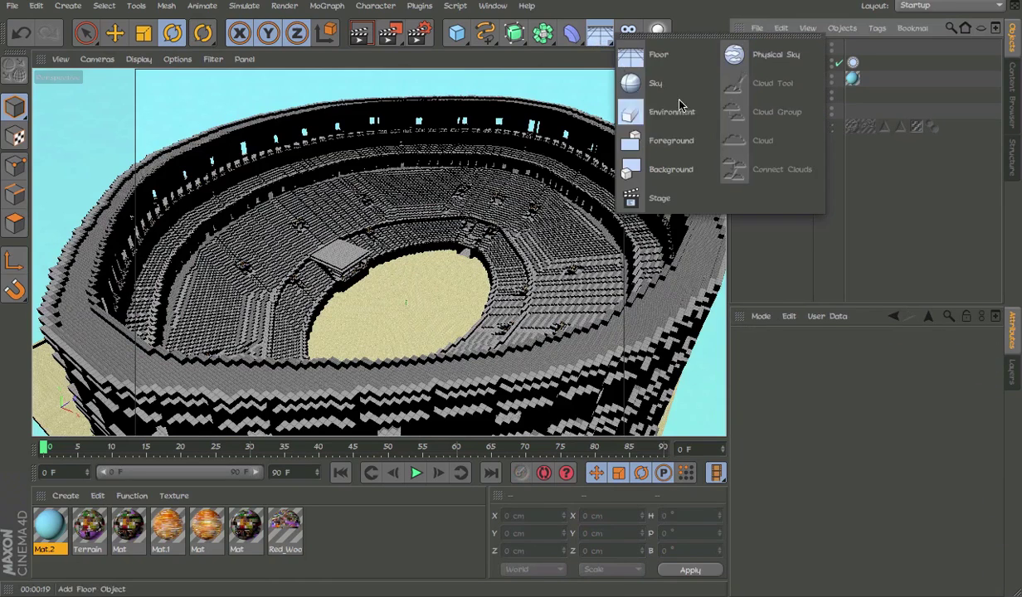
click(655, 114)
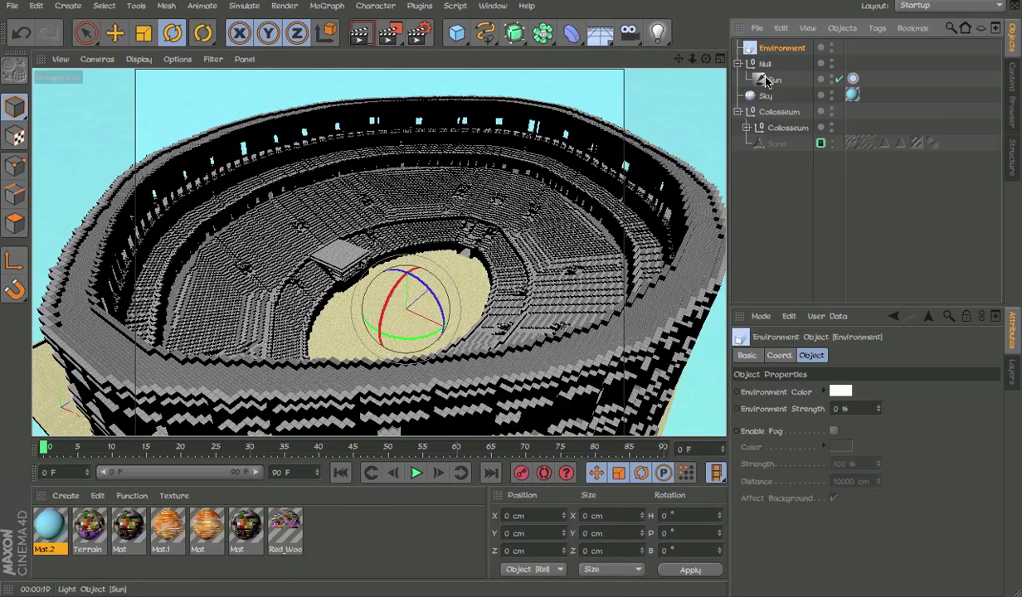
click(840, 409)
text(100)
key(Return)
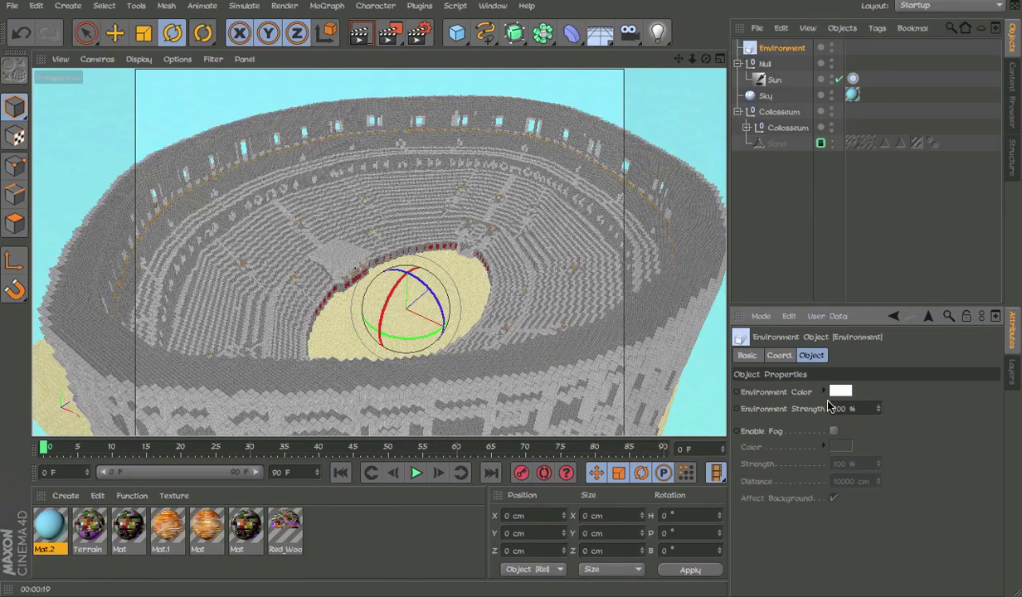
click(834, 431)
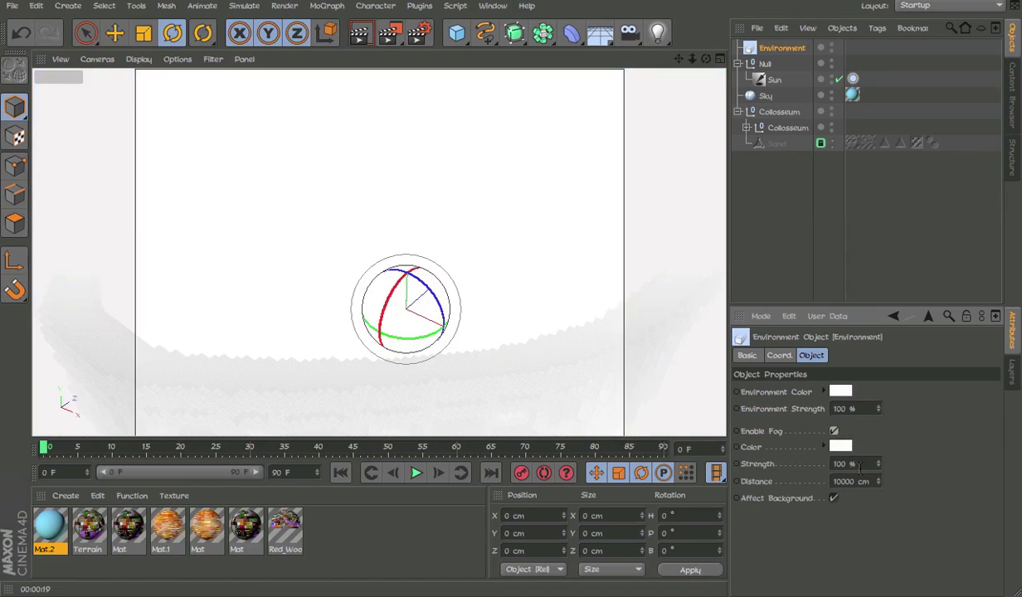
click(901, 131)
click(632, 0)
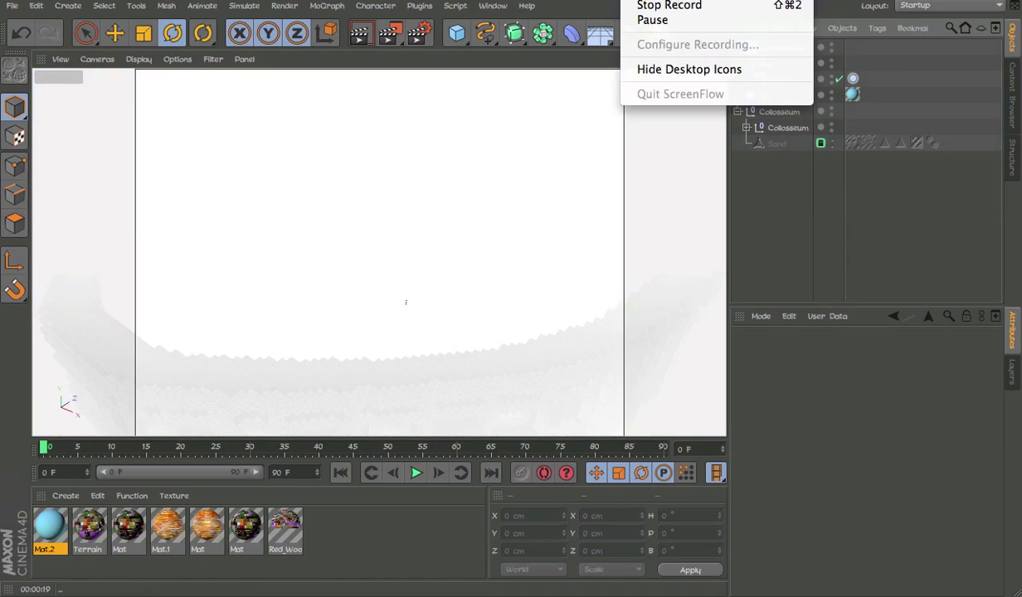
click(661, 24)
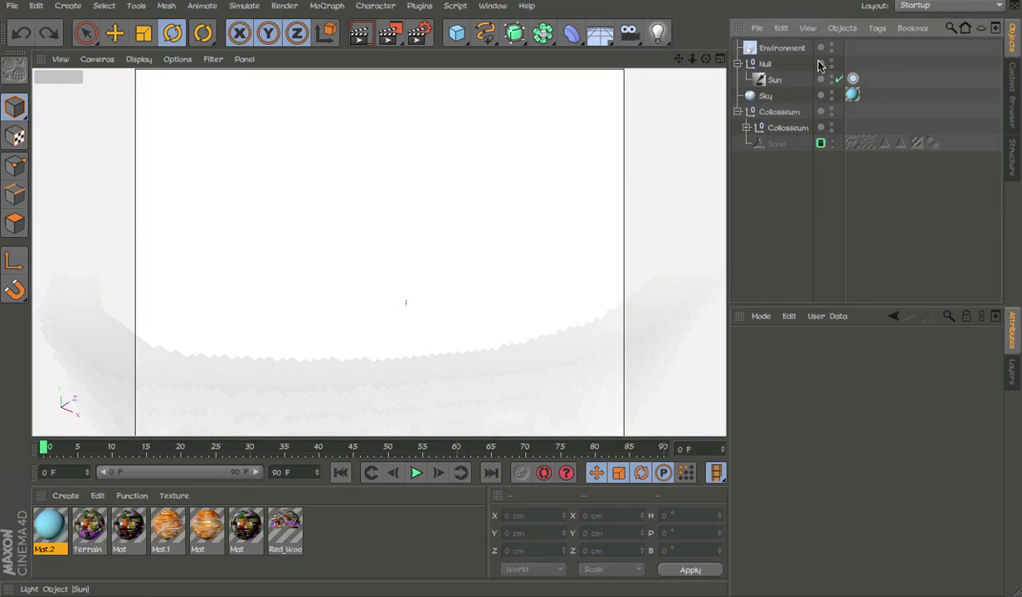
- Set the Environment object's Environment Strength to 0%
click(781, 47)
click(846, 408)
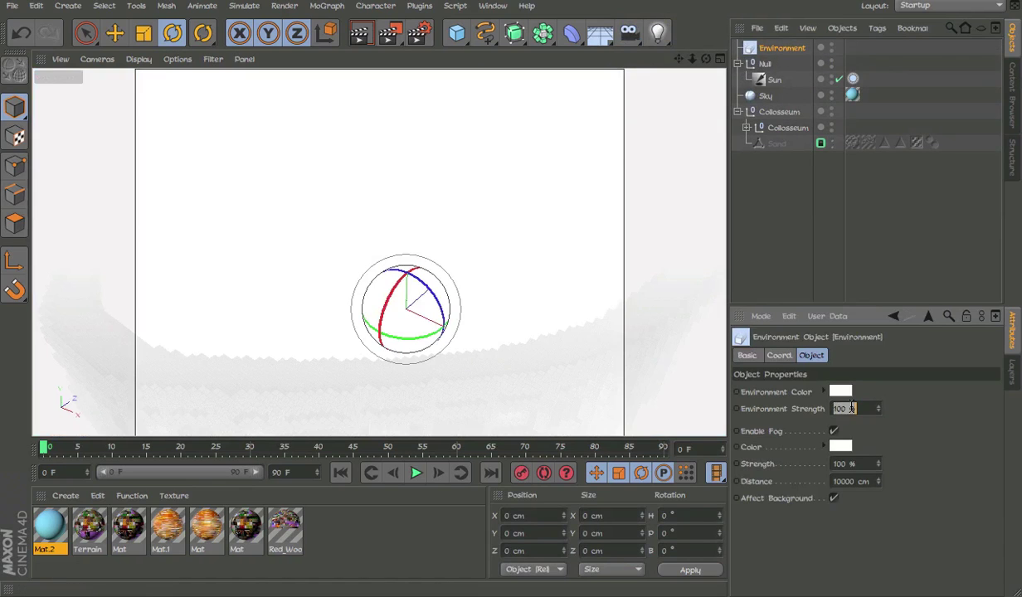
key(Return)
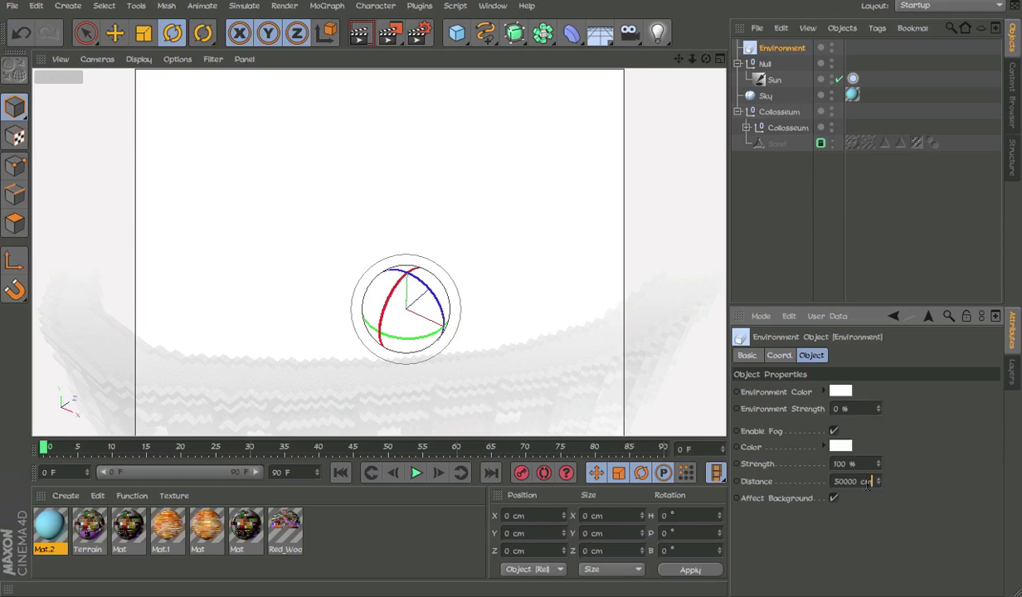
- Set the fog Distance to 150000 cm and render the viewport to check the haze on the colosseum
key(Return)
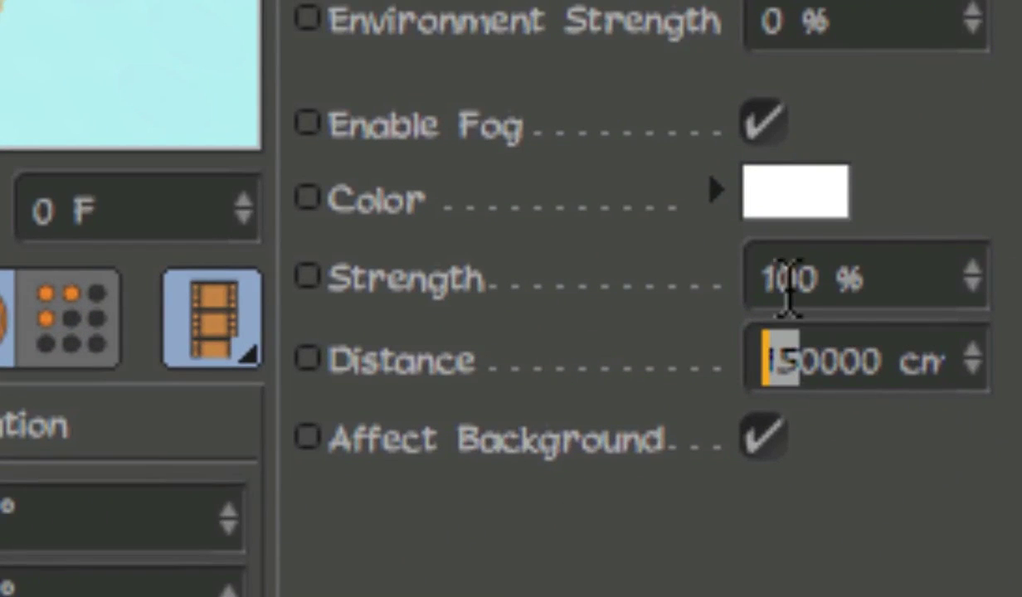
drag(829, 282, 732, 282)
click(915, 470)
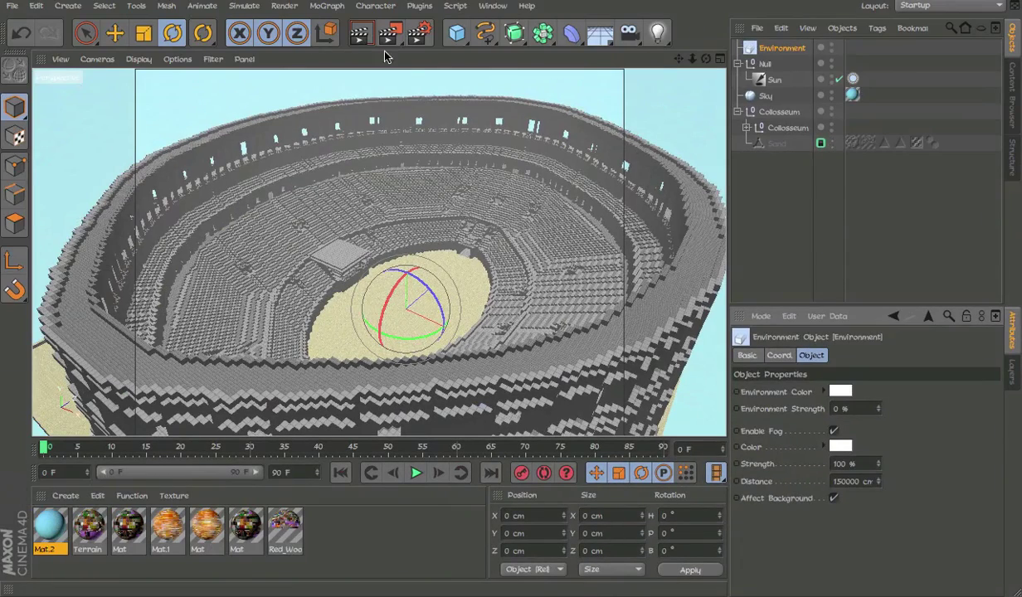
click(367, 35)
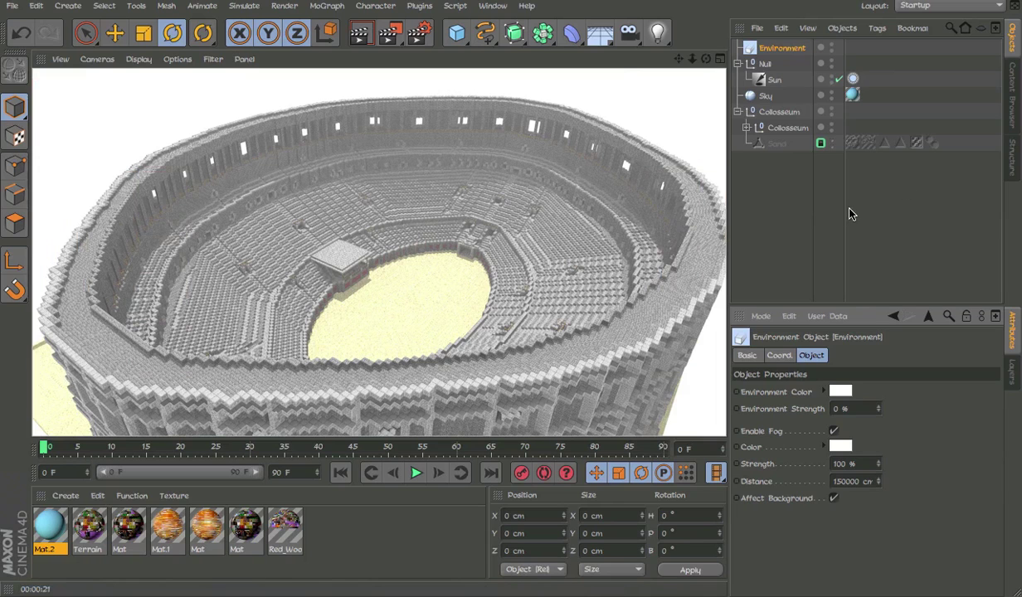
- Turn off the fog's Affect Background option on the Environment object and render the viewport to check the haze
click(359, 32)
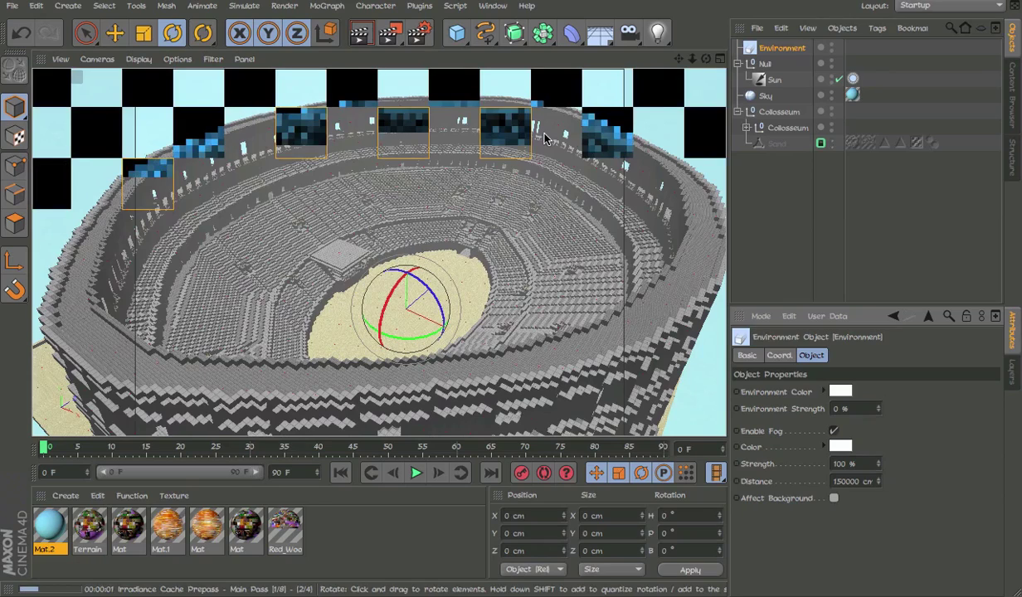
click(840, 246)
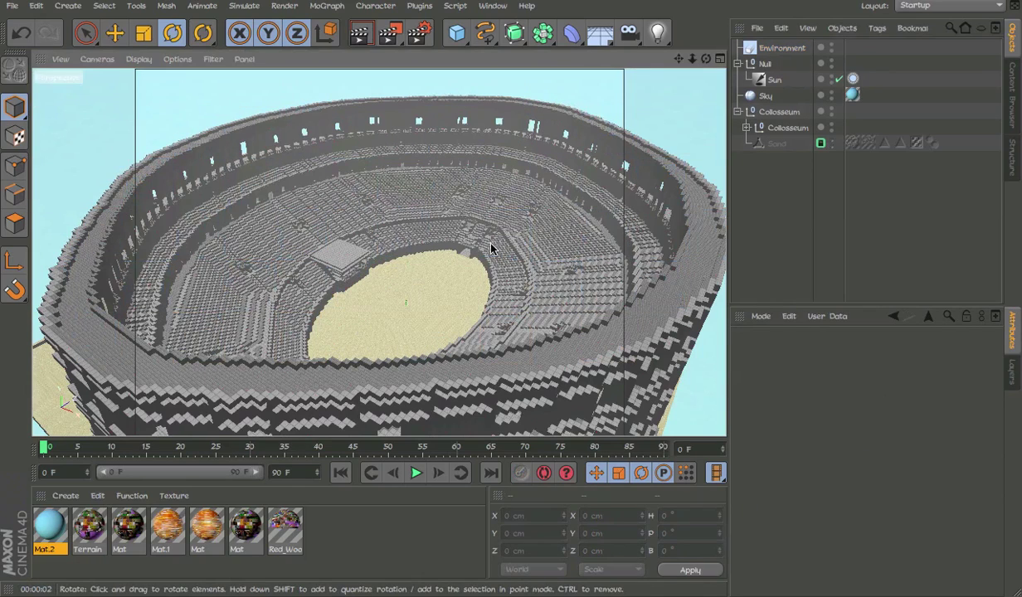
click(780, 47)
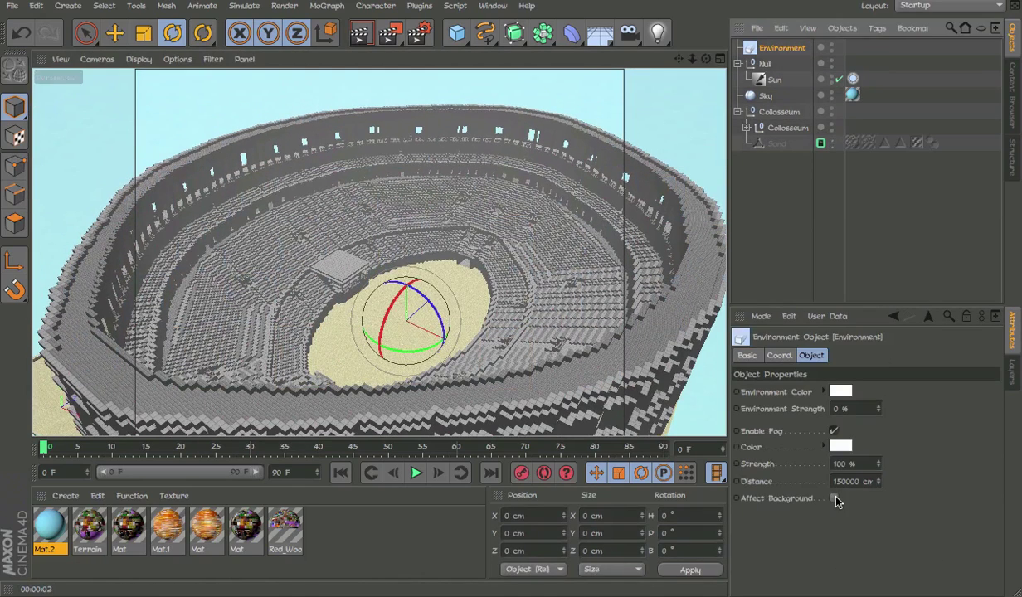
click(912, 208)
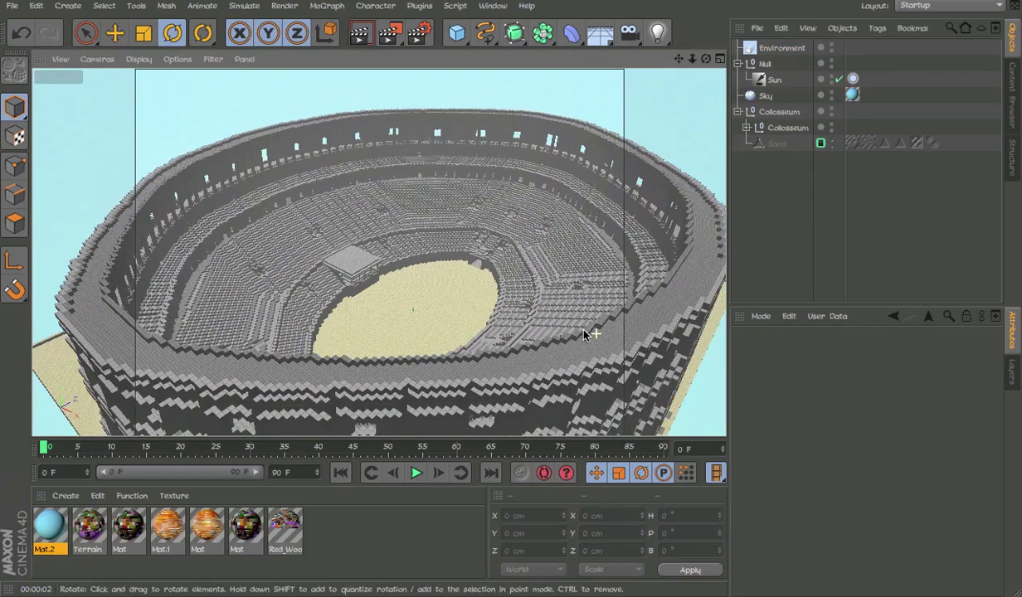
- Delete the Environment object from the scene
click(780, 48)
key(Delete)
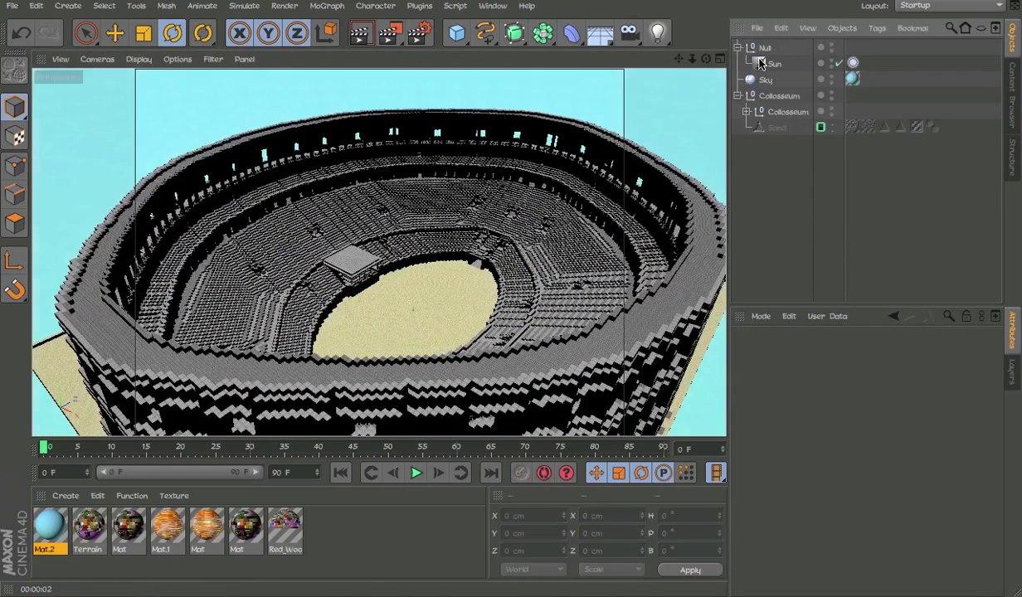
mouse_move(481, 278)
alt+mouse_down()
mouse_move(515, 282)
mouse_move(487, 284)
alt+mouse_up()
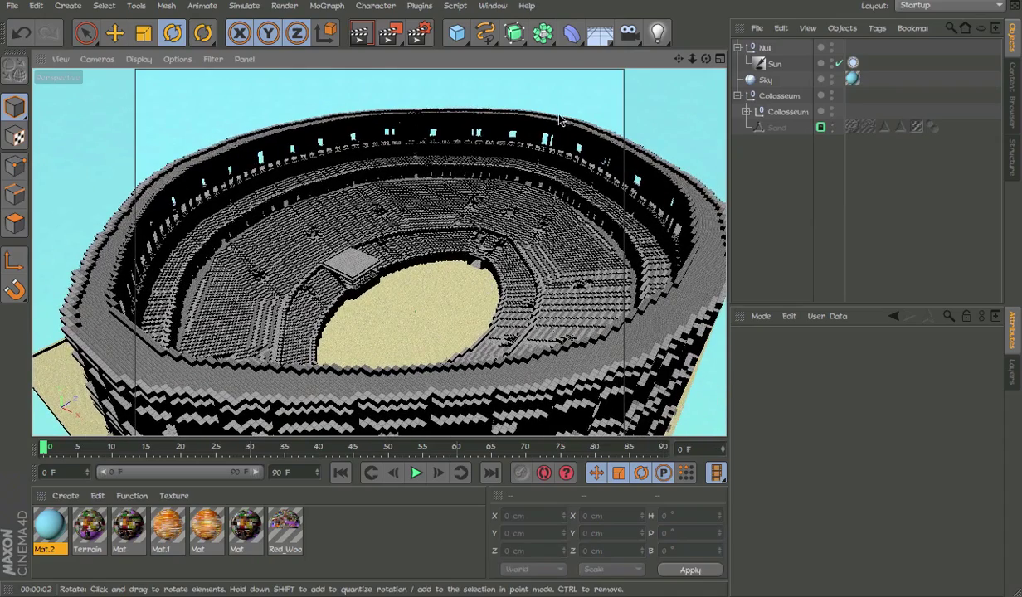
- Add a Glow effect in the render settings and set its Size to 3%
click(419, 33)
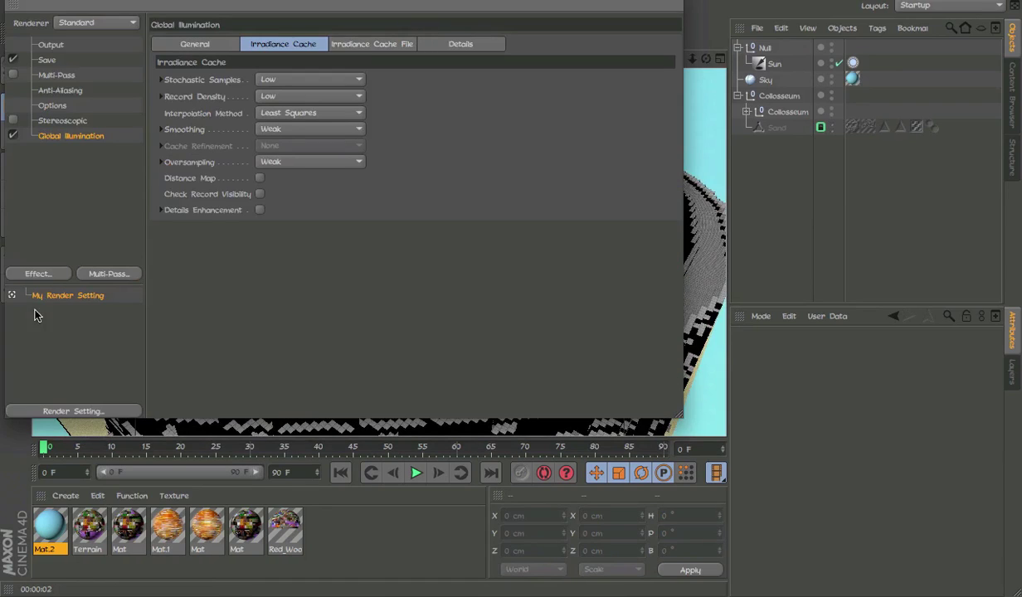
click(44, 276)
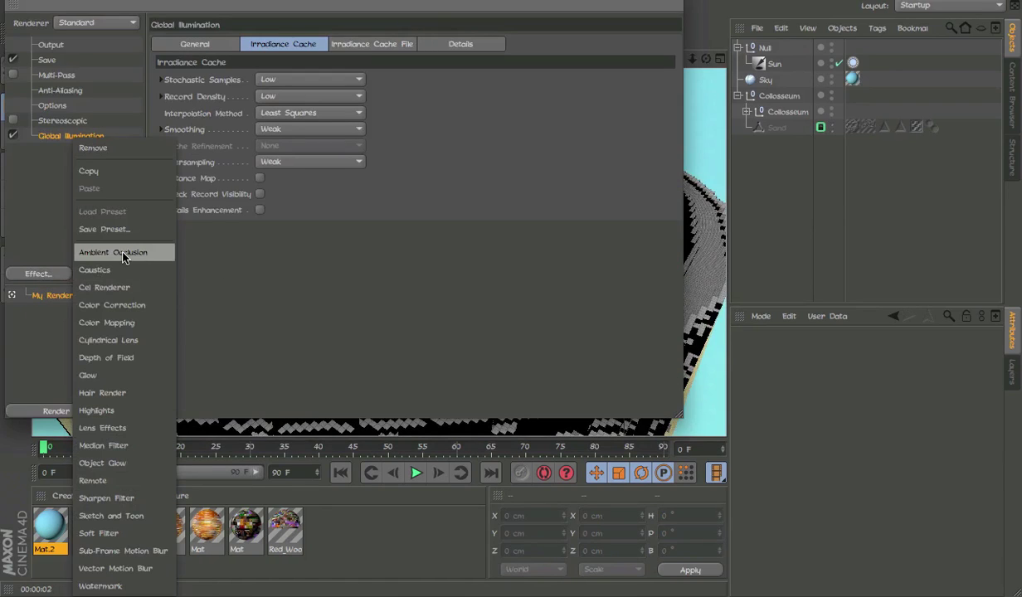
click(103, 375)
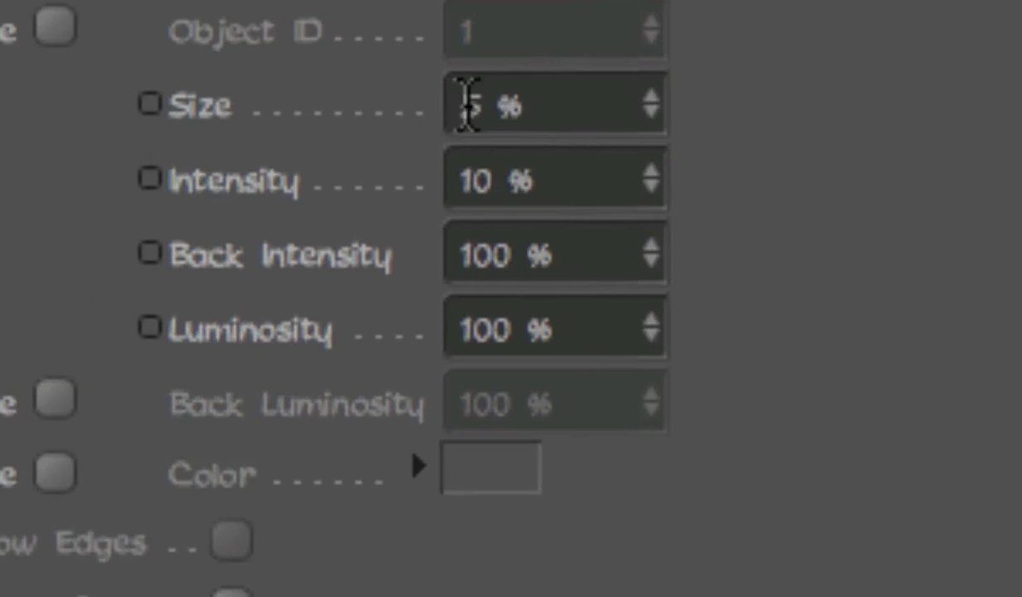
drag(292, 98, 243, 99)
text(3)
key(Return)
drag(572, 117, 358, 120)
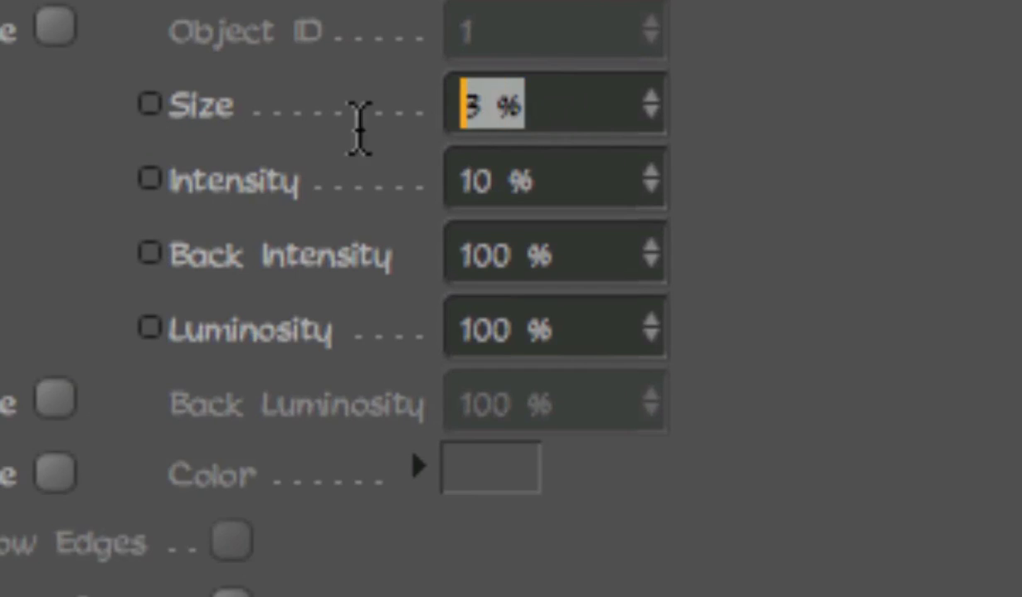
drag(580, 190, 290, 161)
click(933, 164)
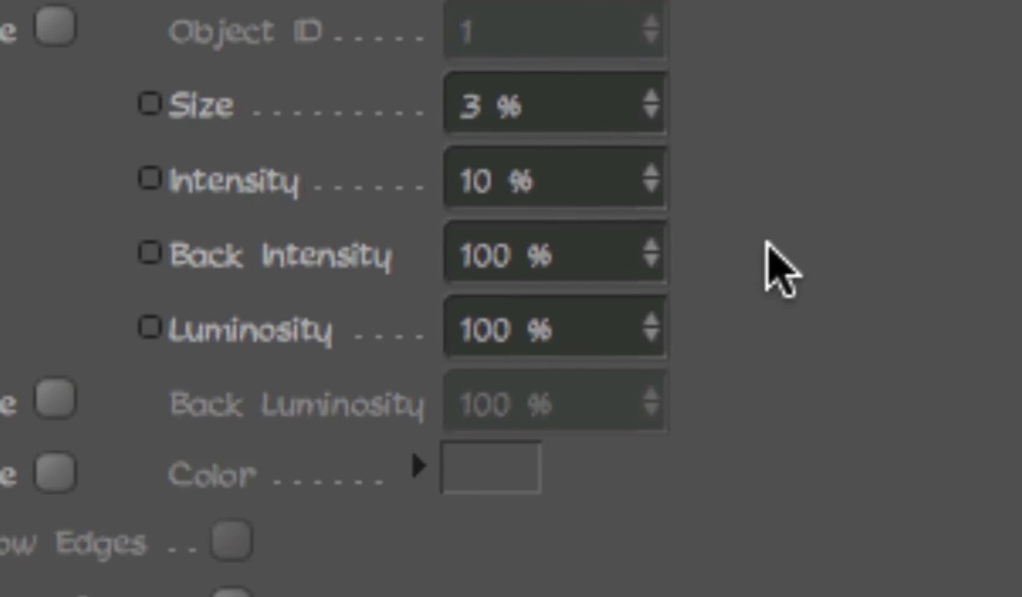
- Set the Glow effect's Size to 2% and its Intensity to 5%
drag(571, 126, 354, 112)
click(752, 176)
drag(586, 129, 388, 164)
text(2)
key(Tab)
text(5)
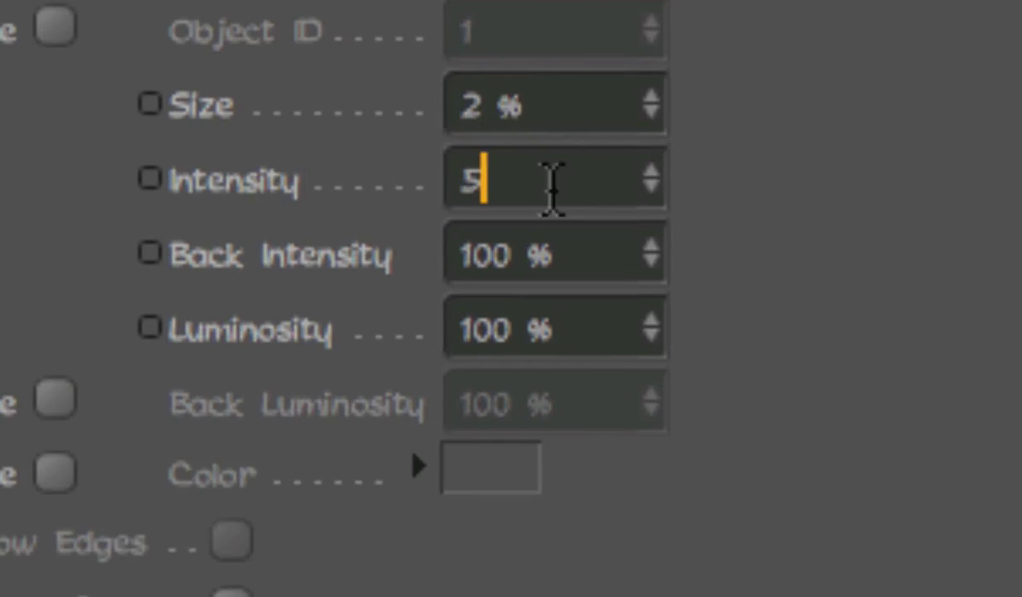
key(Return)
- Set the Glow effect's Size to 5% and its Intensity to 10%
drag(611, 110, 356, 133)
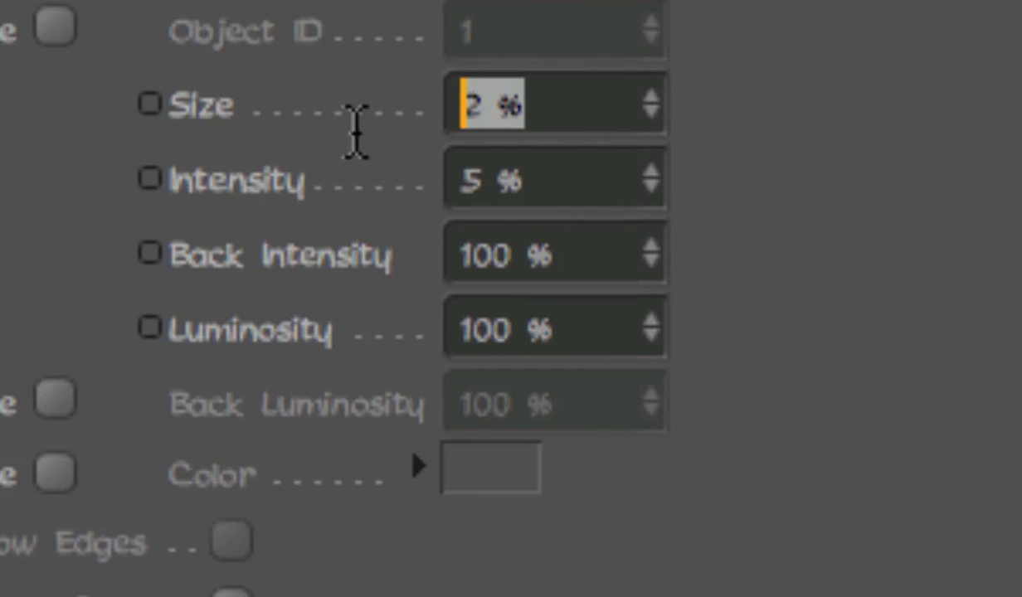
click(547, 103)
drag(548, 103, 394, 106)
text(5)
drag(531, 181, 376, 201)
text(10)
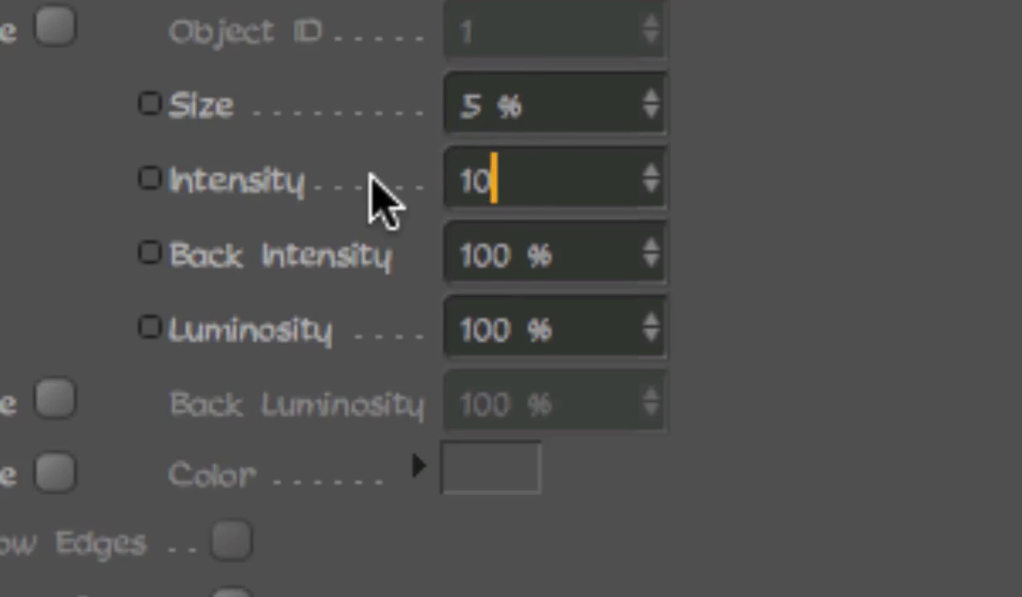
key(Return)
- Set the Glow effect's Size to 3% and render the viewport to check the glow on the colosseum
drag(531, 107, 268, 141)
text(3)
key(Return)
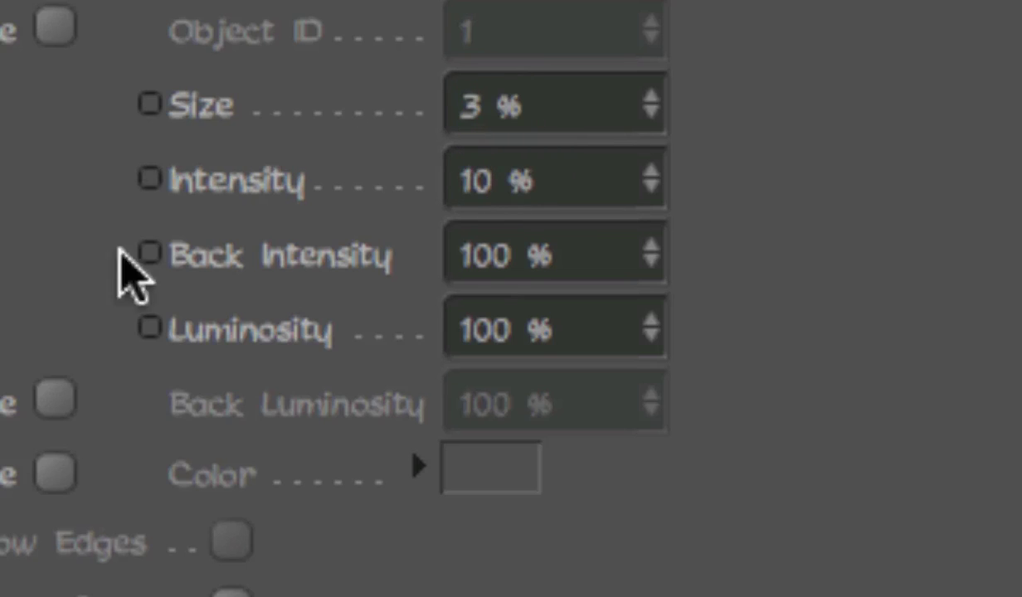
click(15, 6)
key(ctrl+r)
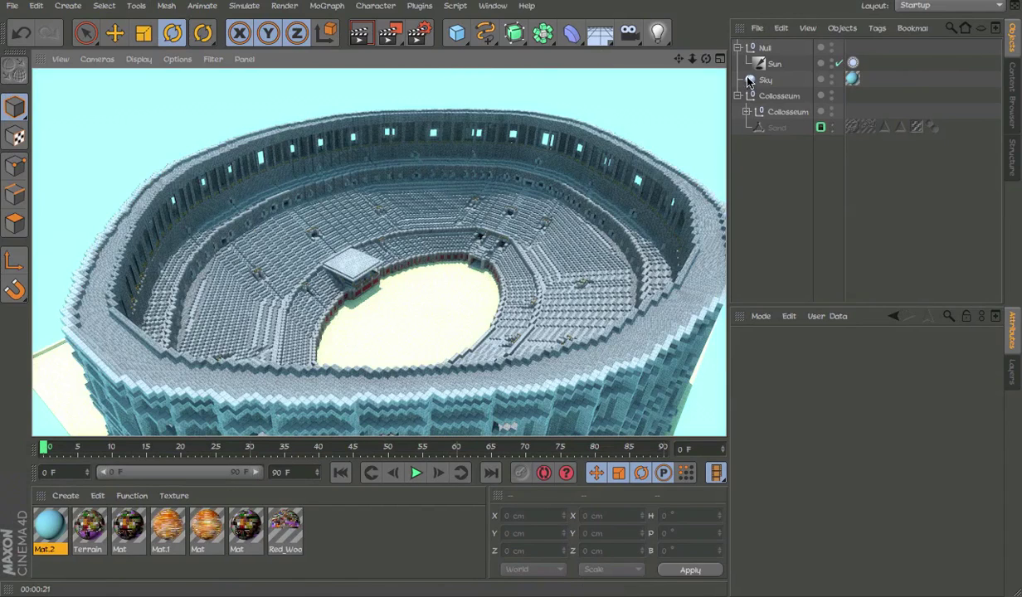
- Set the Glow effect in the render settings to a Size of 2% and an Intensity of 5%
click(419, 33)
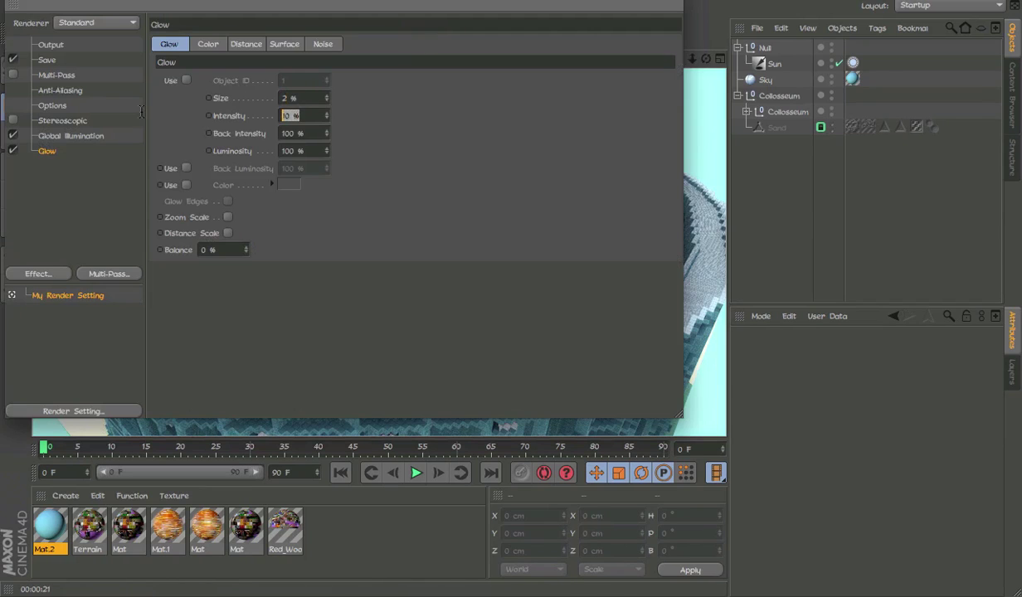
text(5)
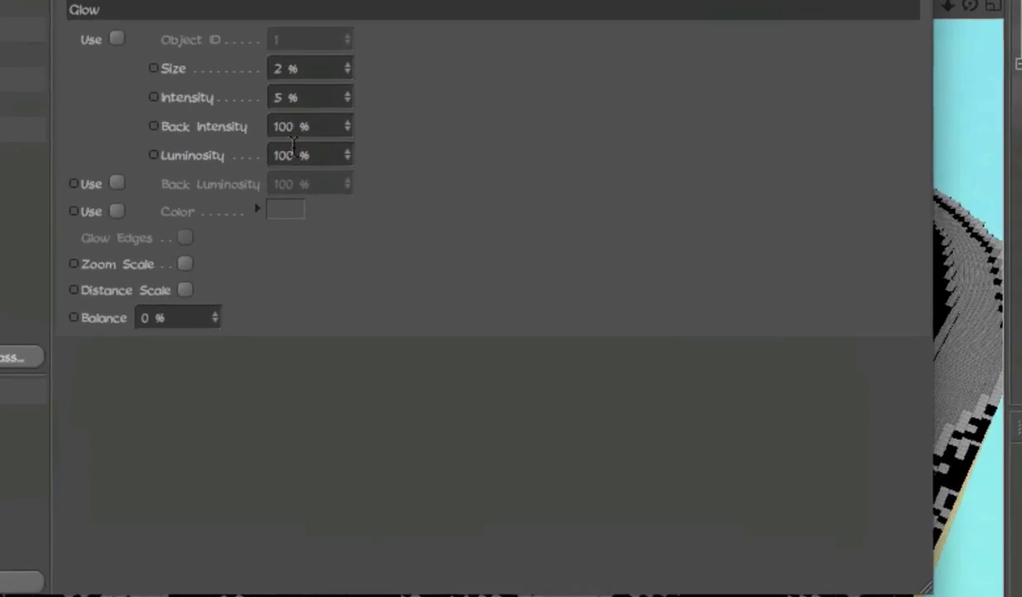
- Add an Ambient Occlusion effect with a Maximum Ray Length of 180 cm and Evaluate Transparency enabled
click(40, 273)
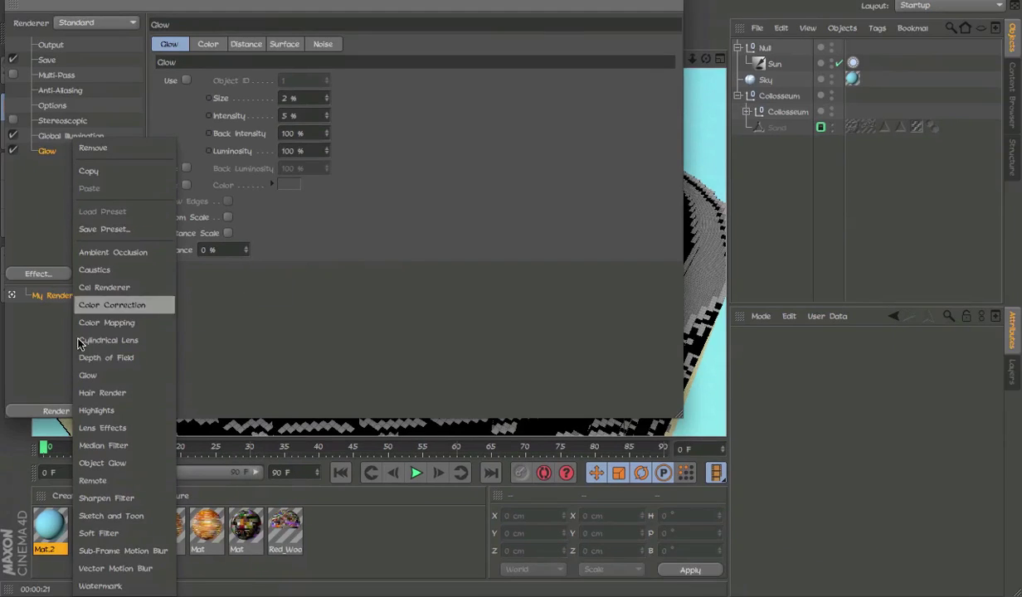
click(133, 253)
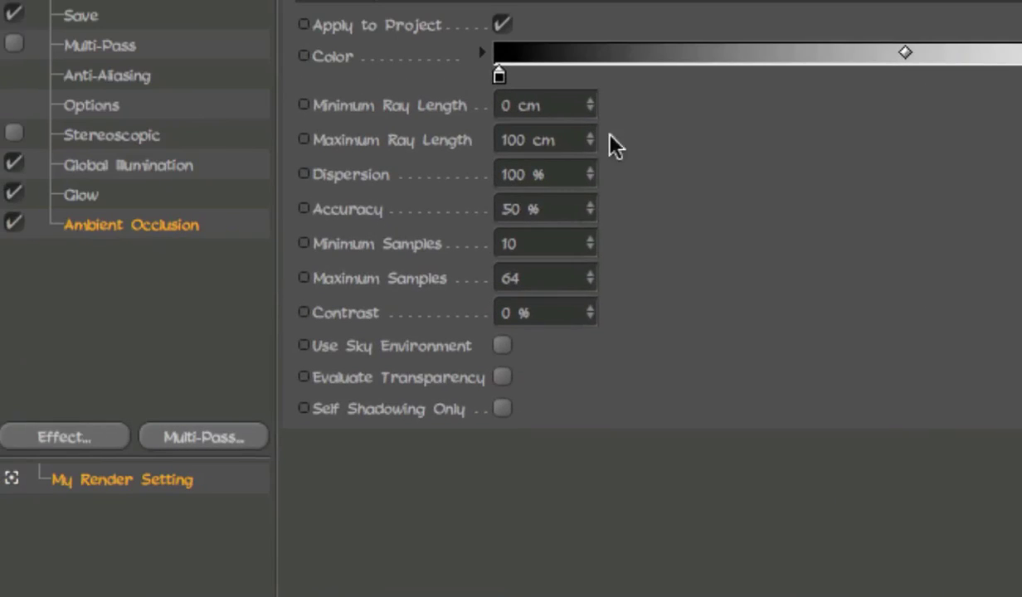
drag(554, 139, 481, 139)
drag(561, 140, 408, 128)
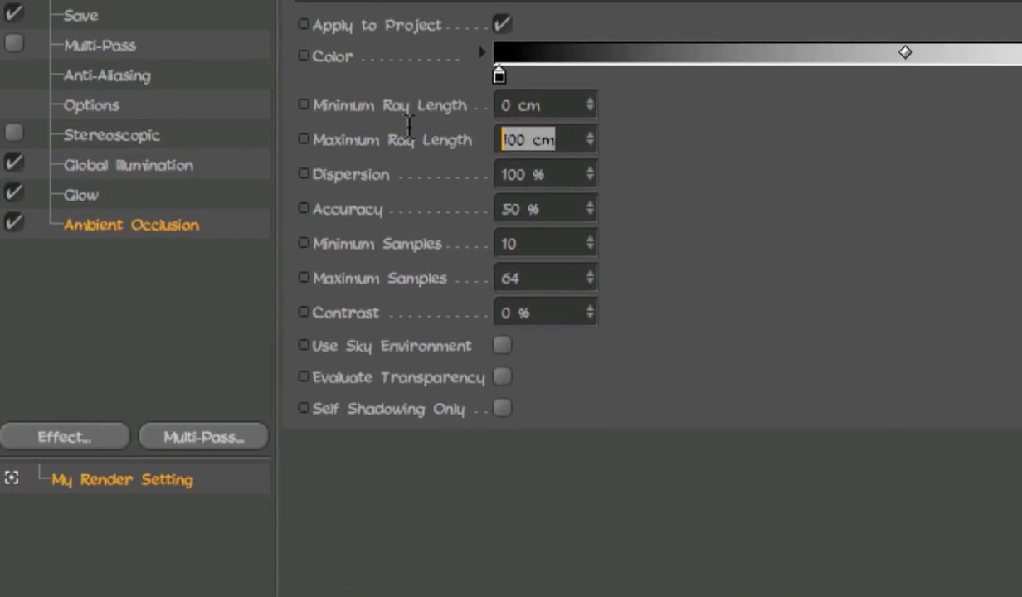
text(180)
key(Return)
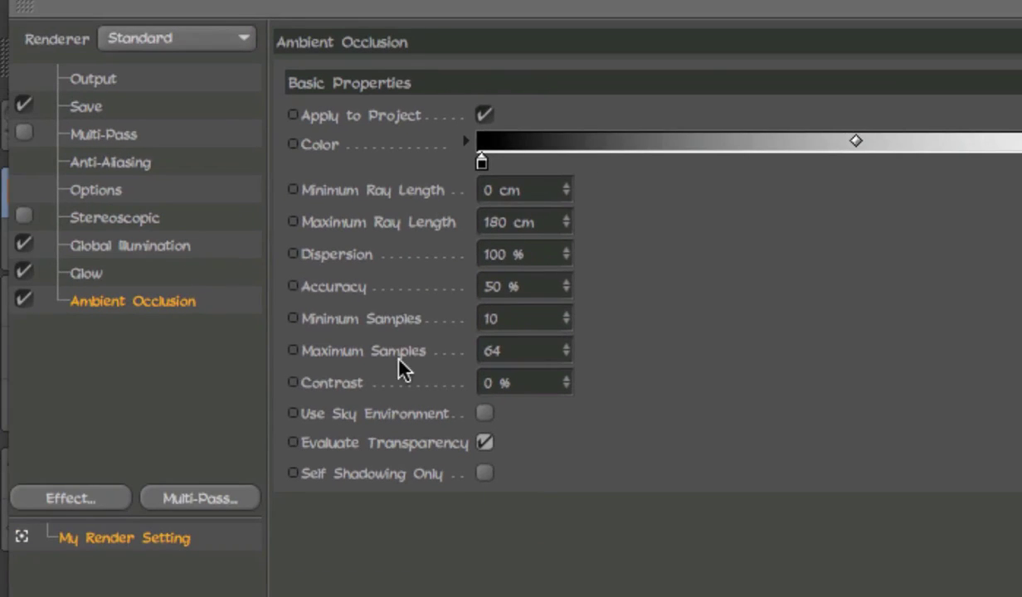
- Add the Lens Effects entry to the render settings and close them
click(83, 495)
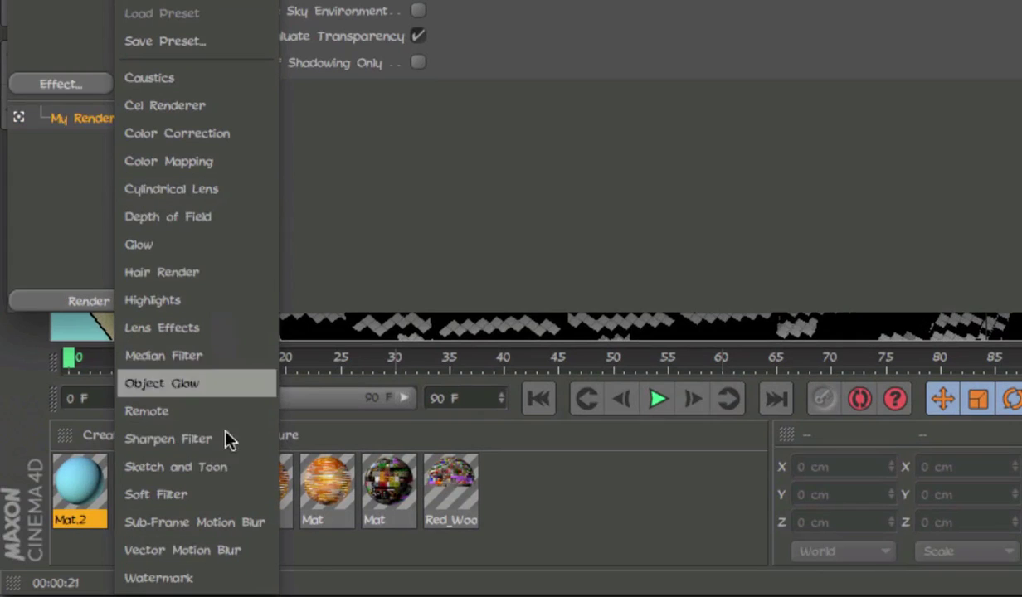
click(218, 330)
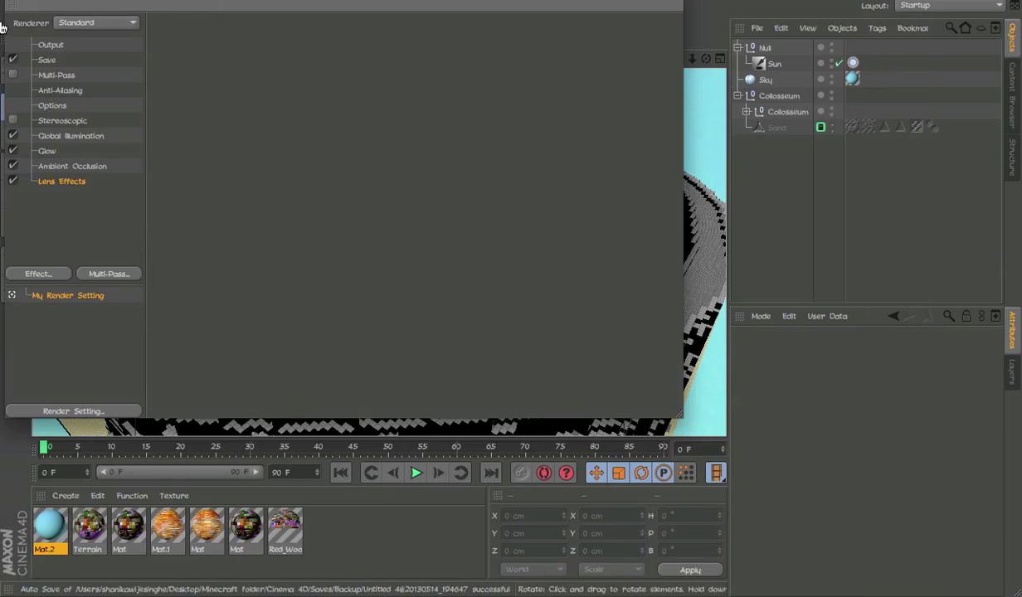
click(10, 2)
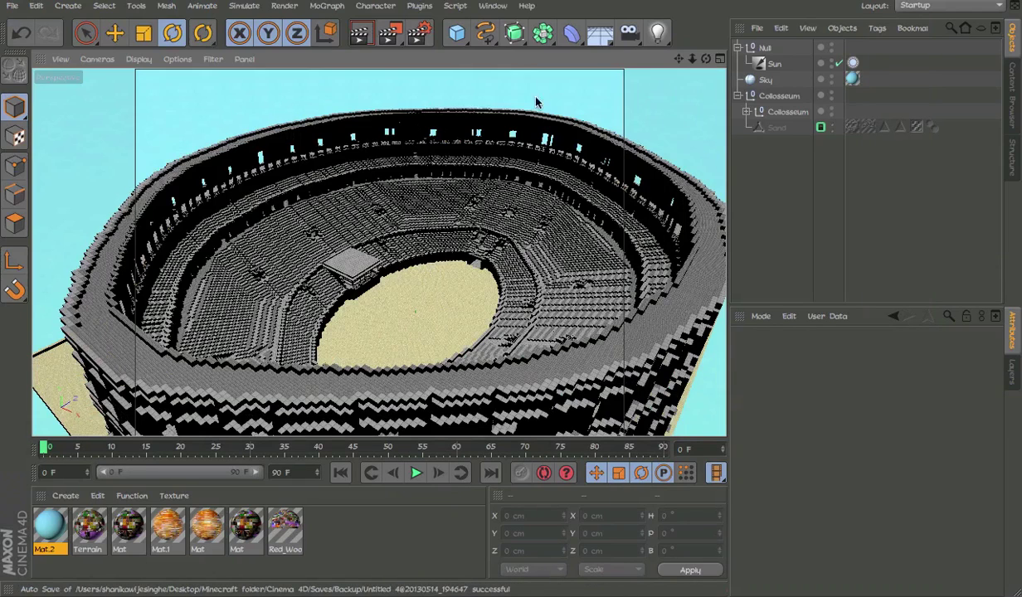
- Bring the Sun light into view and set its lens Glow and Reflexes to Default
click(771, 66)
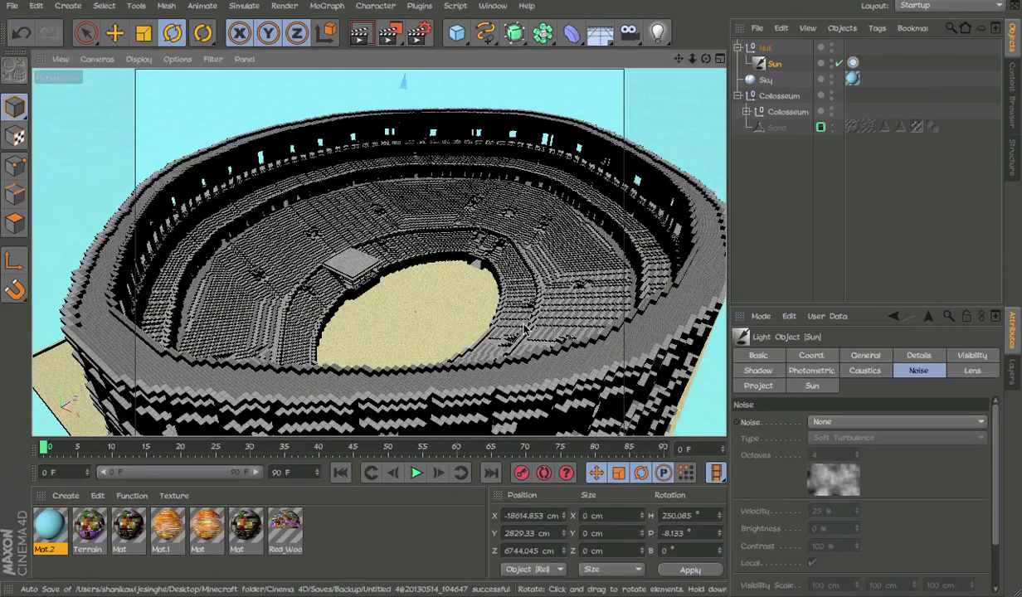
alt+middle_drag(513, 318, 493, 381)
alt+right_drag(610, 286, 490, 309)
alt+middle_drag(482, 283, 409, 424)
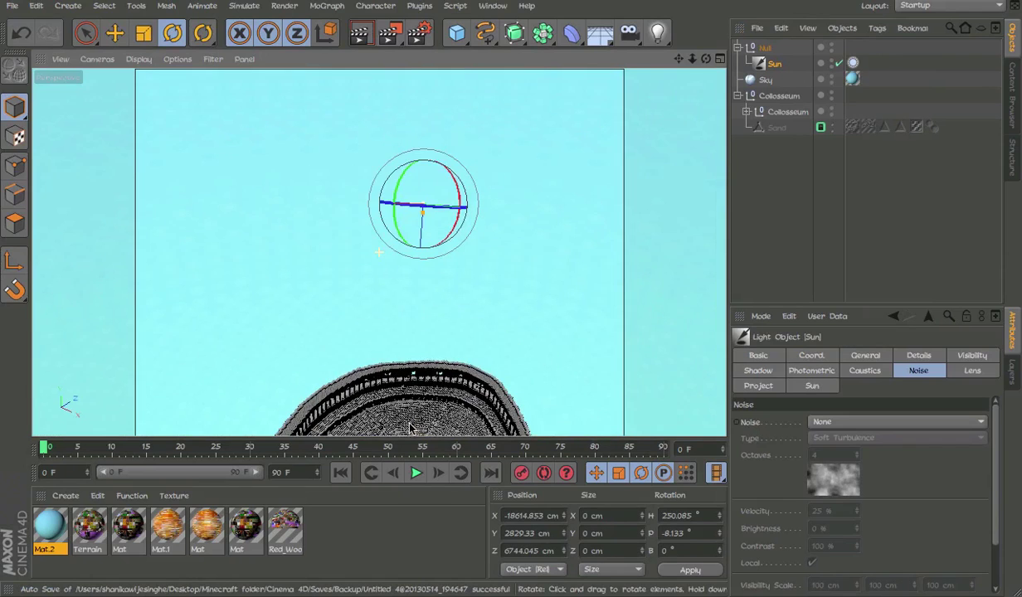
alt+right_drag(409, 424, 478, 408)
alt+drag(472, 382, 481, 390)
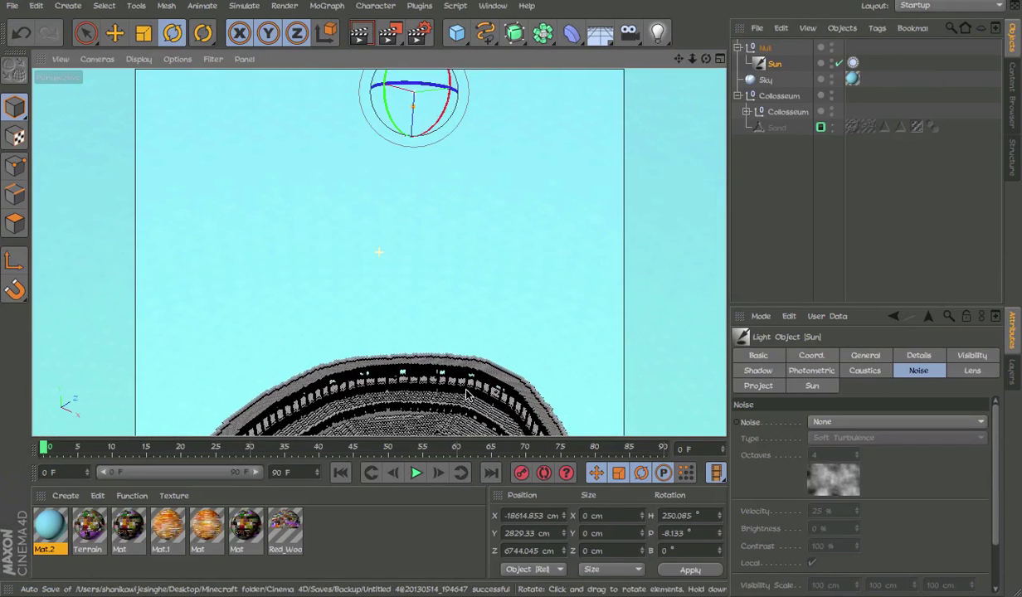
click(813, 385)
click(757, 371)
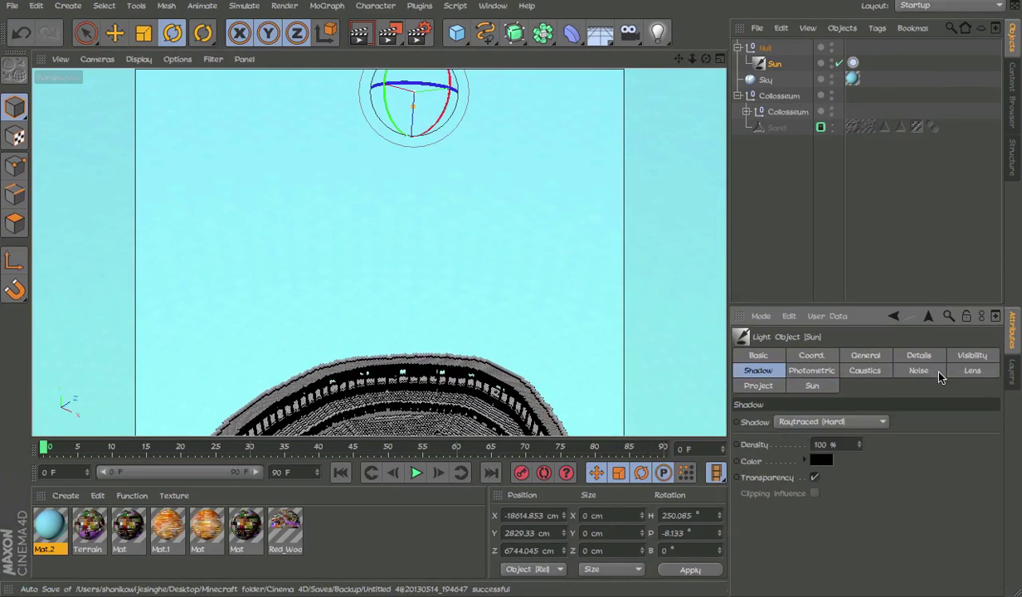
click(972, 371)
click(826, 503)
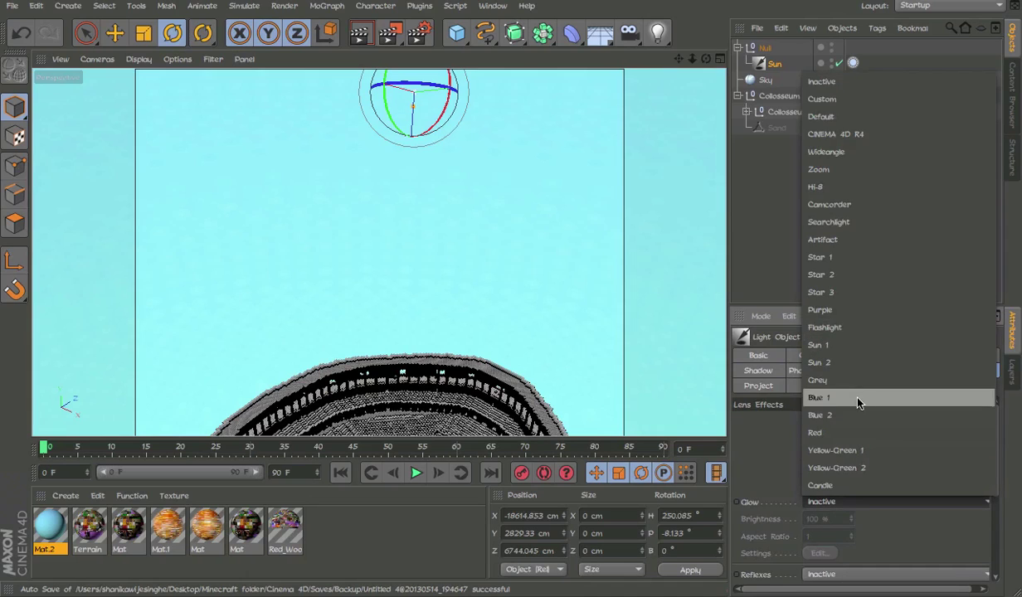
click(842, 117)
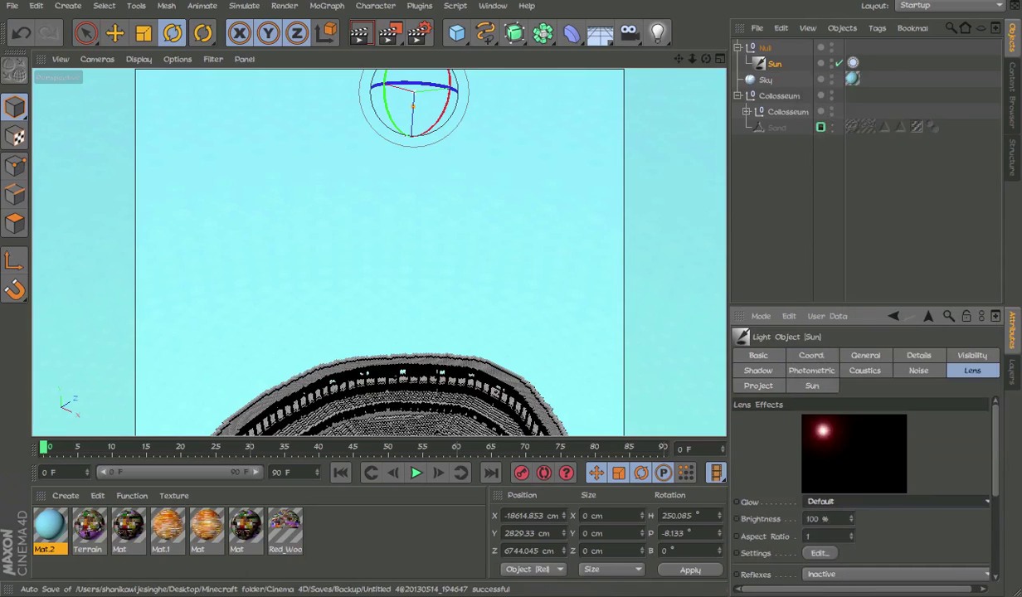
click(827, 575)
click(809, 312)
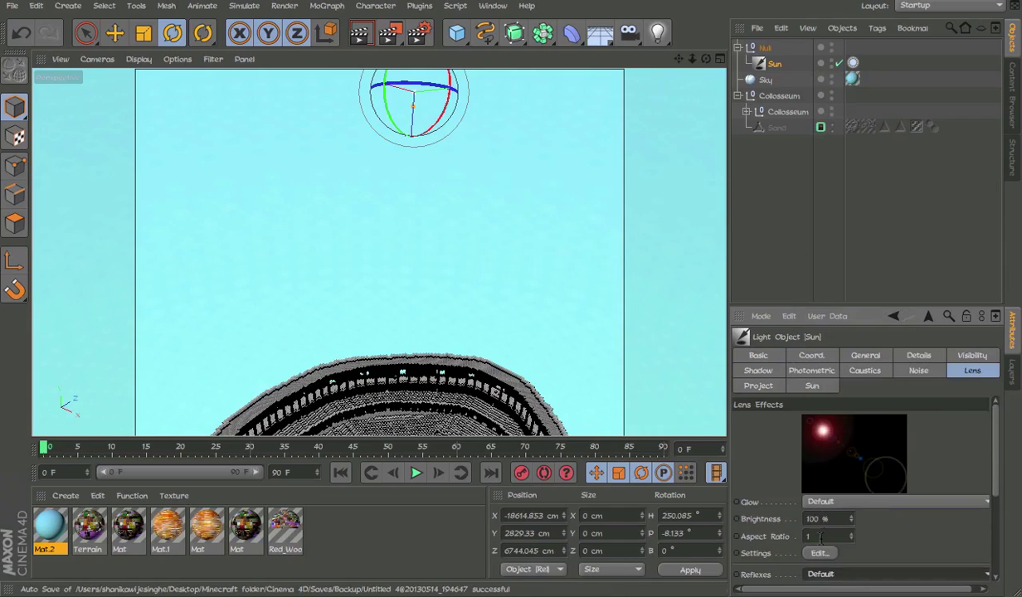
- Edit the Sun's lens glow, giving its Element 1 glow a peach colour and a Size of 33%
click(820, 553)
click(797, 428)
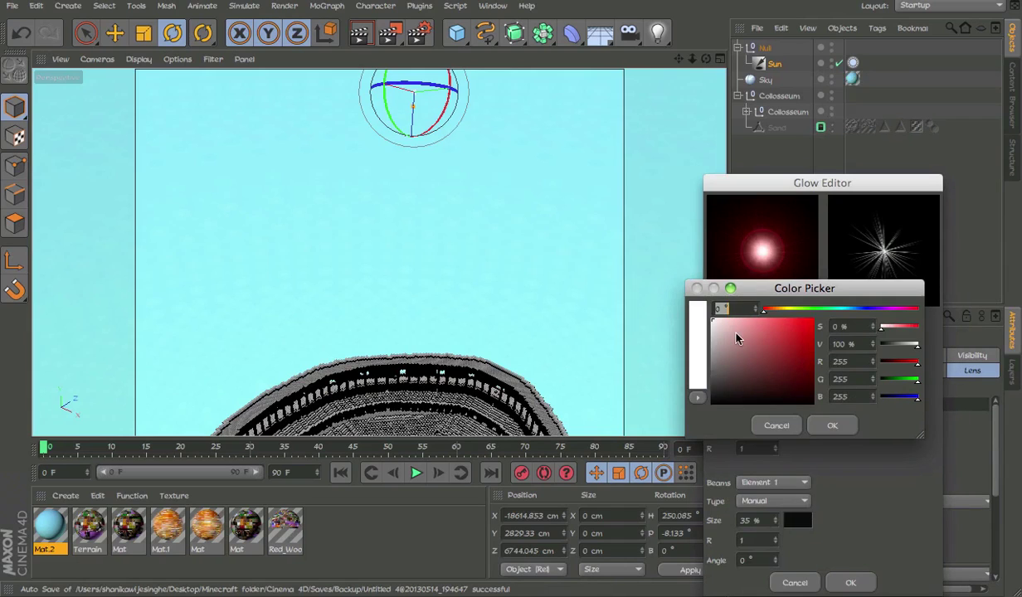
drag(736, 337, 774, 361)
click(768, 339)
click(823, 426)
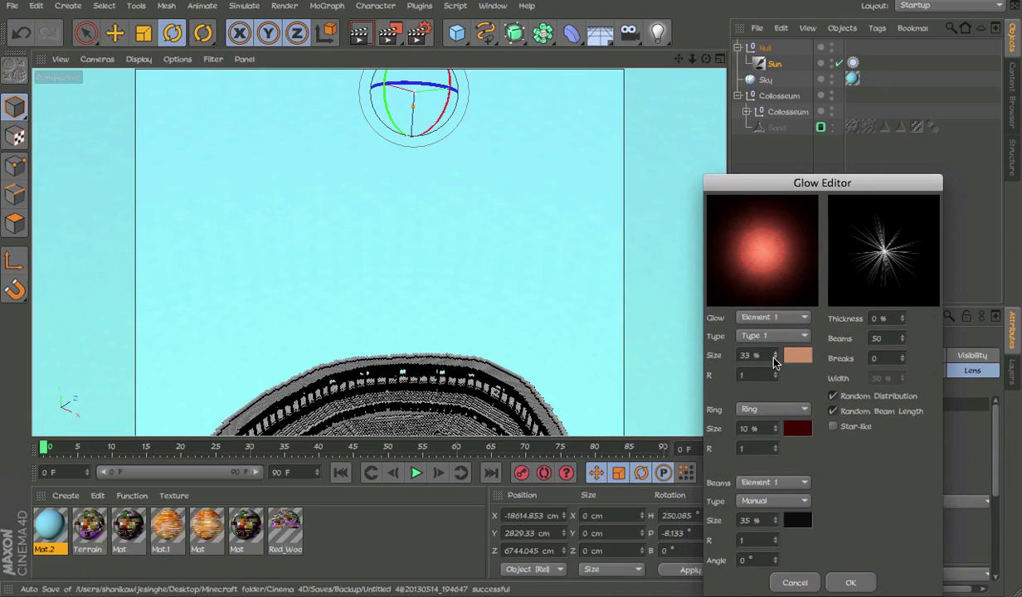
click(854, 585)
- Frame the Sun above the colosseum rim and render a preview of its glow and lens flare
click(419, 32)
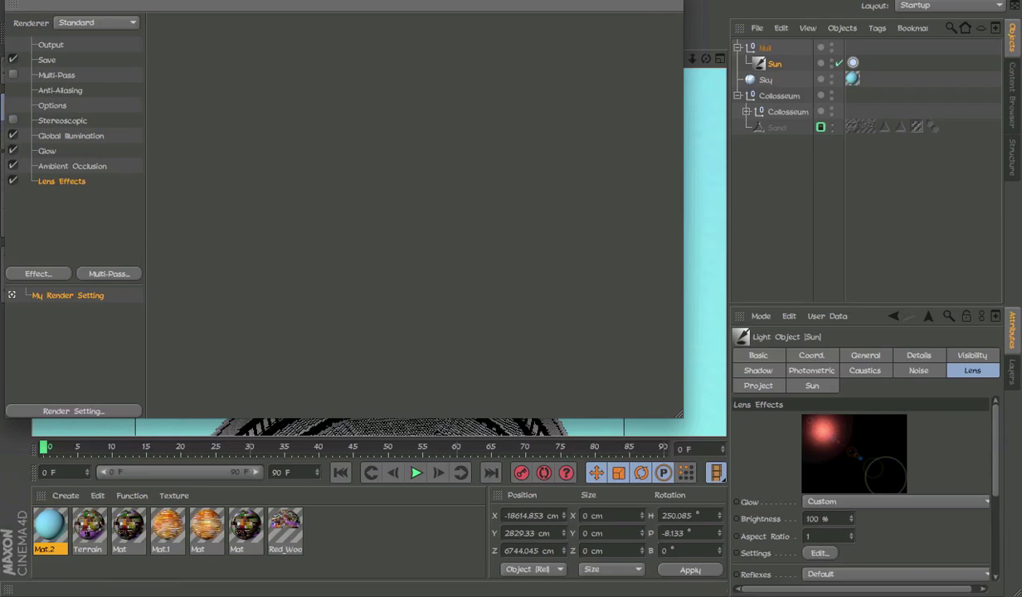
click(11, 1)
alt+drag(423, 336, 423, 349)
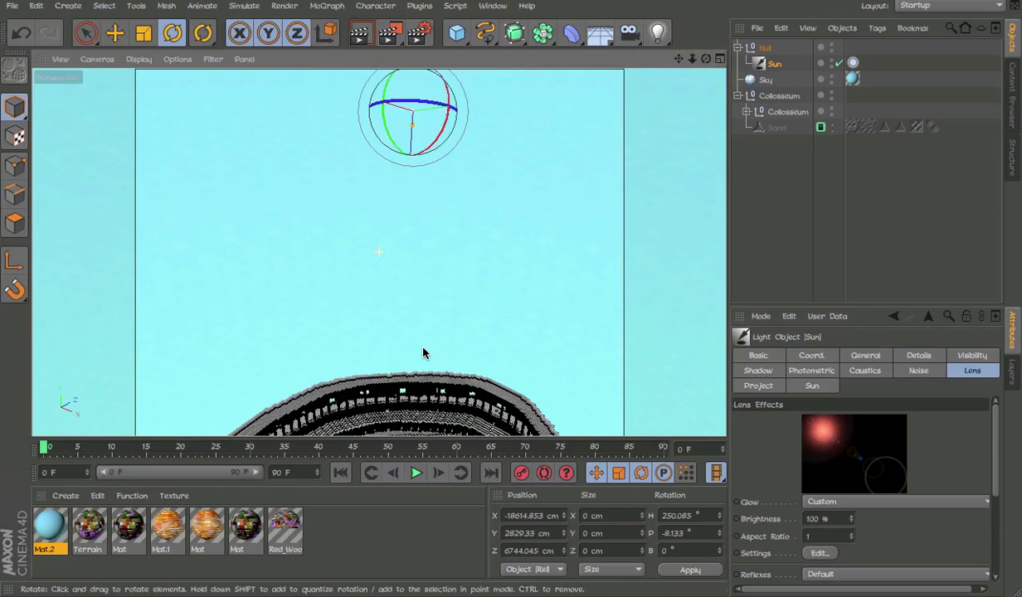
key(ctrl+r)
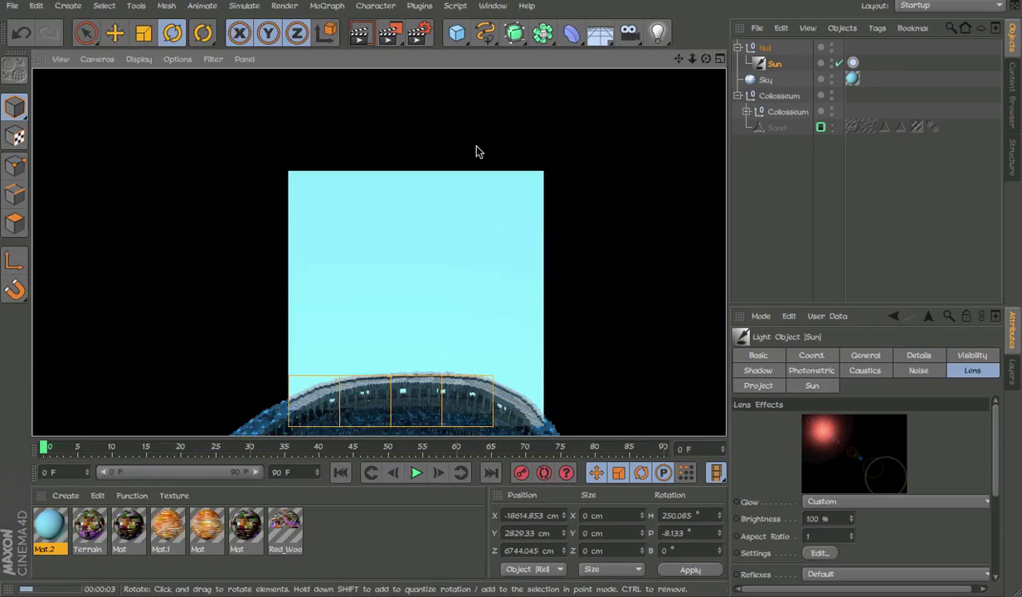
- Disable the Ambient Occlusion effect in the render settings and render the view preview again
click(419, 33)
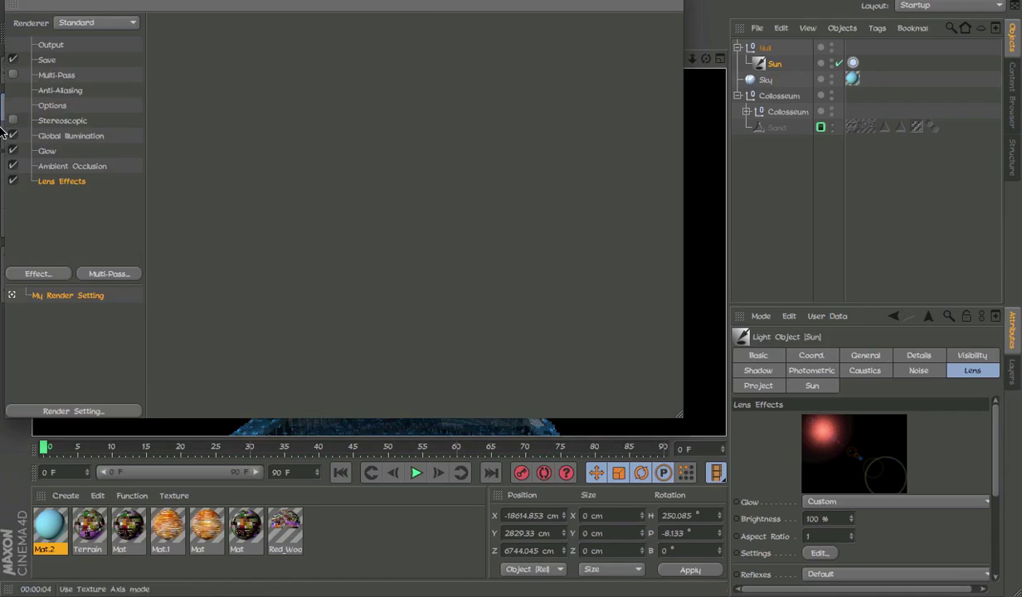
click(10, 2)
click(352, 24)
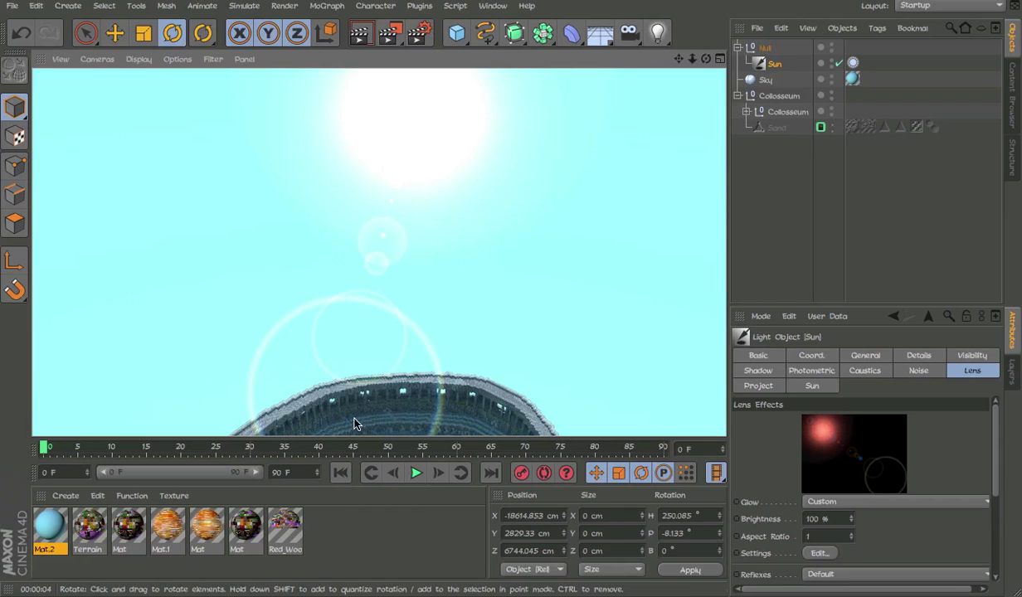
- Frame the colosseum's seating and sand arena in the perspective view and deselect the Sun
alt+middle_drag(357, 375, 362, 318)
click(417, 33)
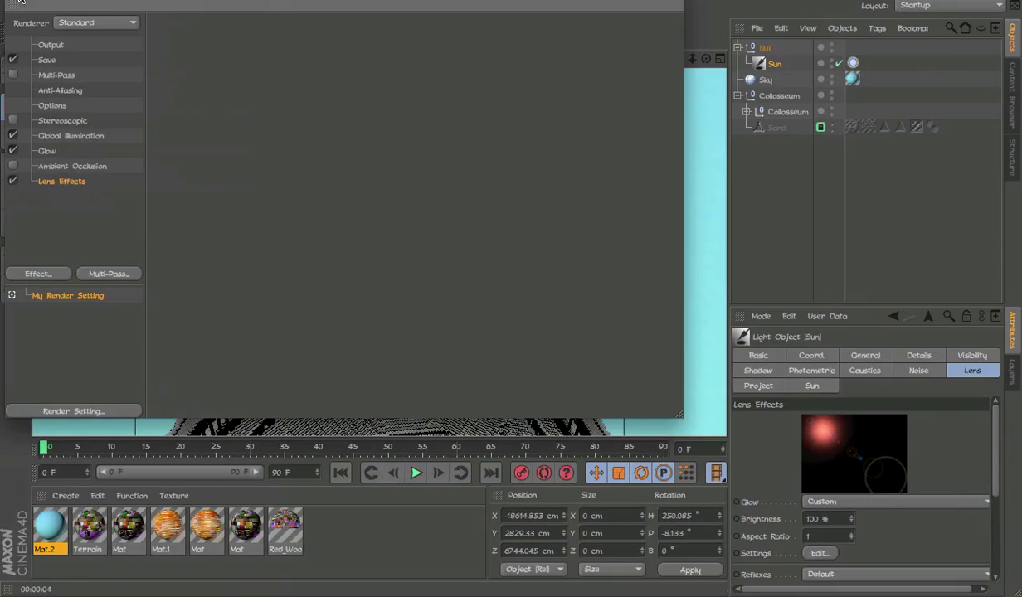
click(18, 1)
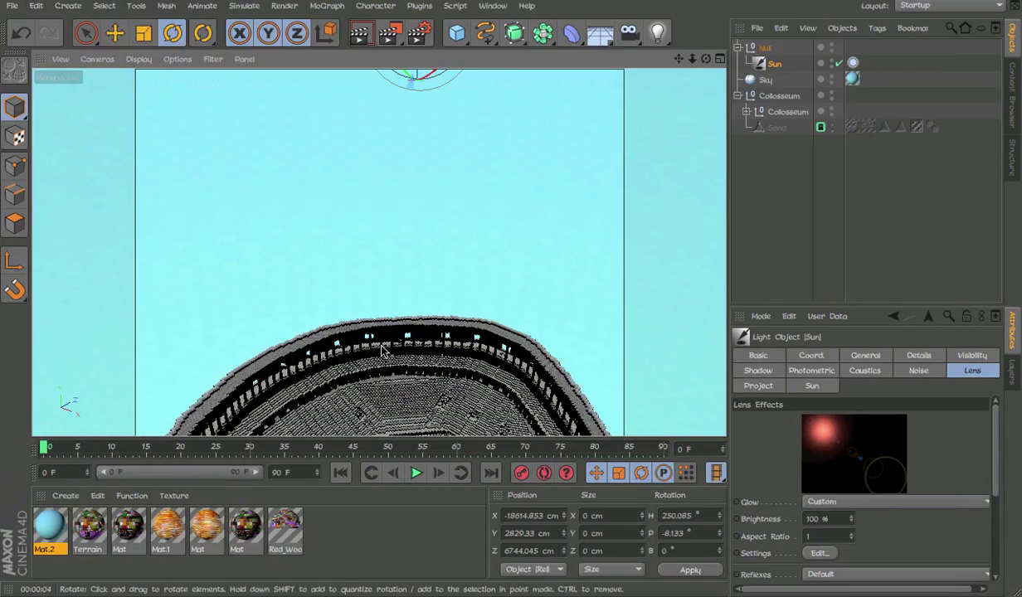
alt+middle_drag(414, 356, 414, 258)
alt+right_drag(415, 346, 745, 213)
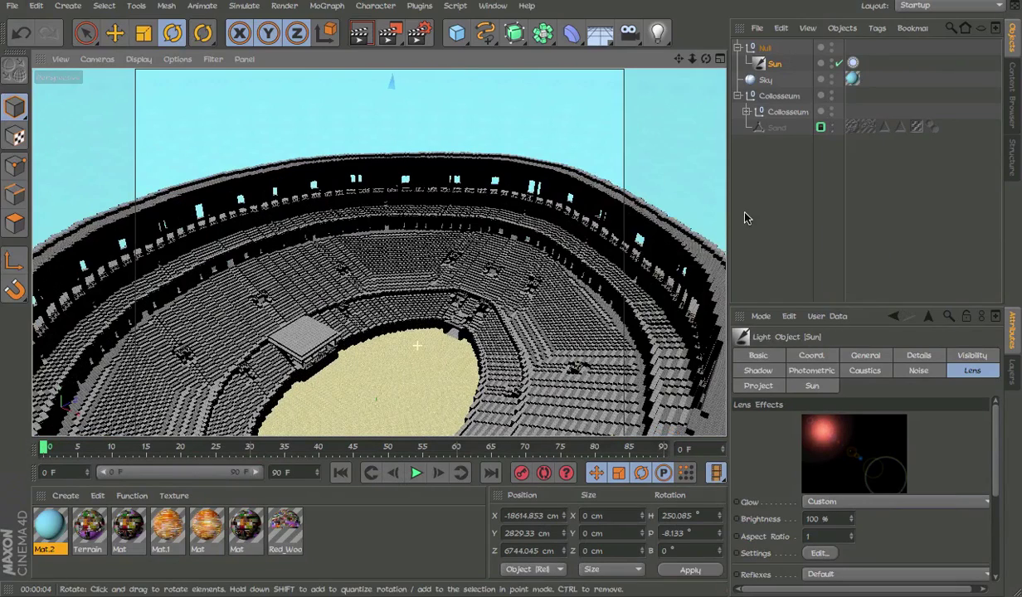
click(767, 164)
- Set the Anti-Aliasing mode to Best in the render settings
click(418, 33)
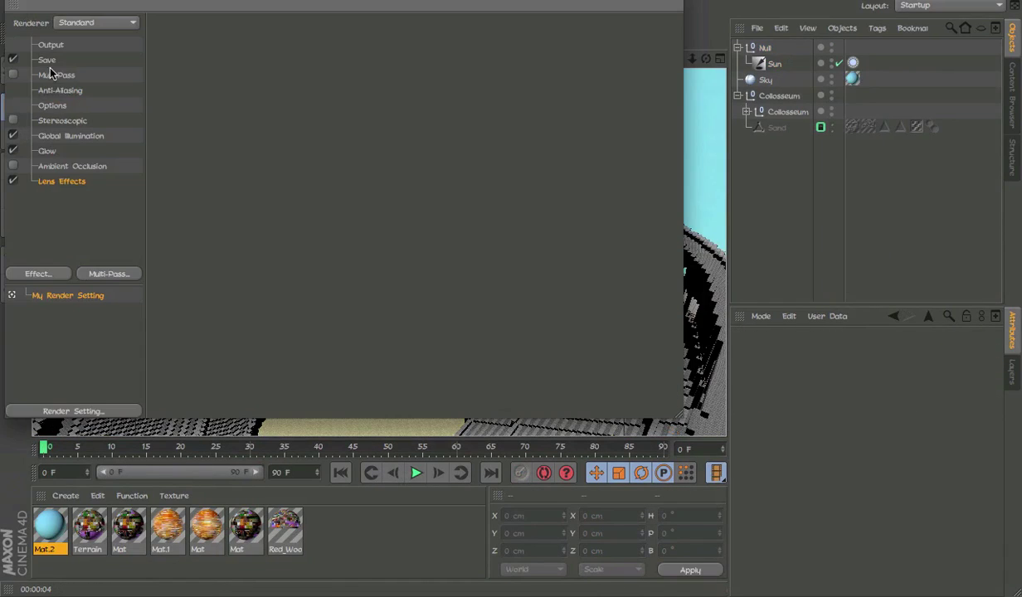
click(62, 91)
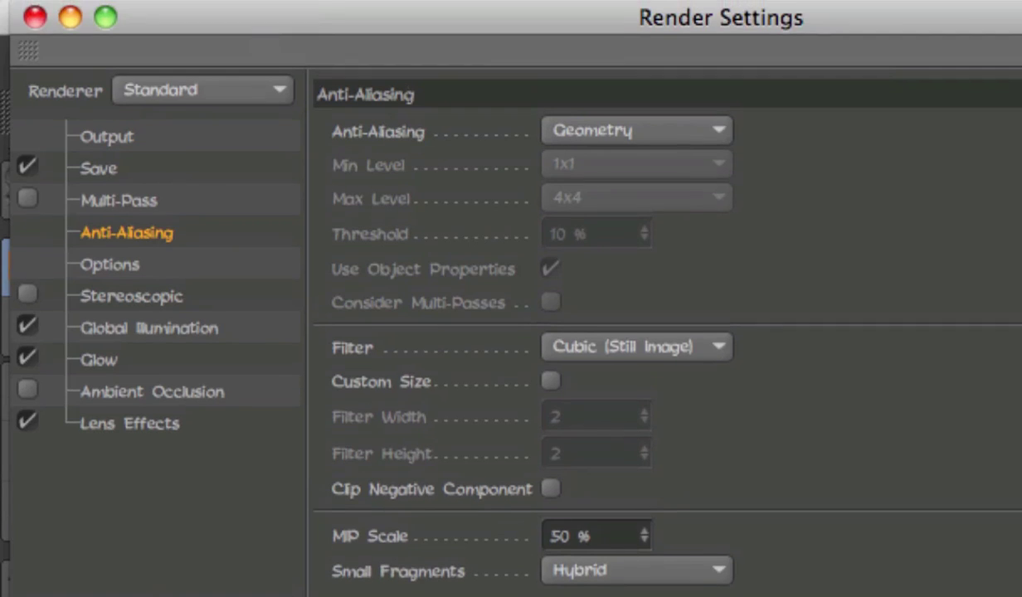
click(575, 132)
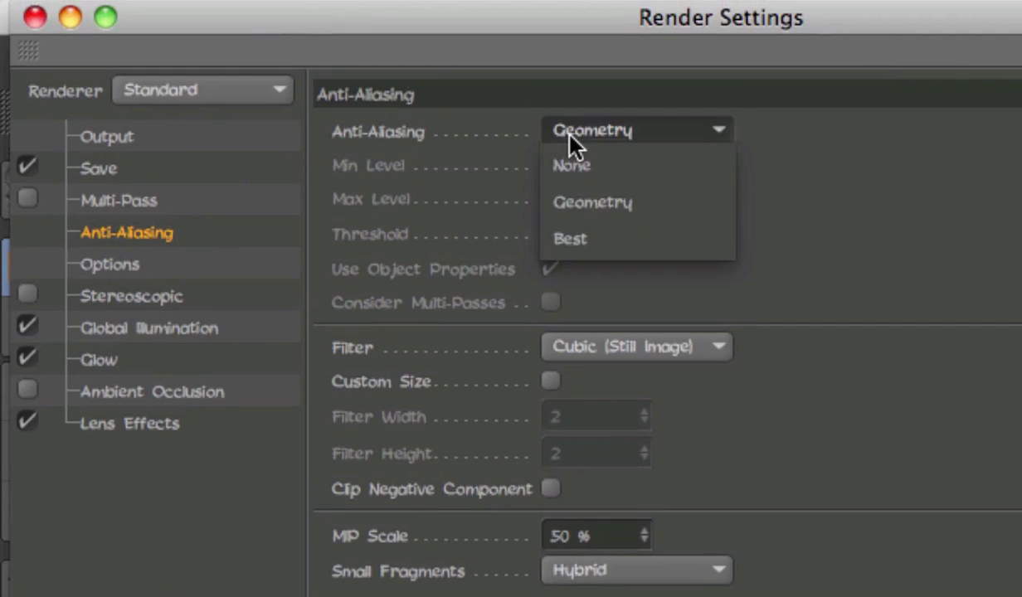
click(557, 237)
click(685, 131)
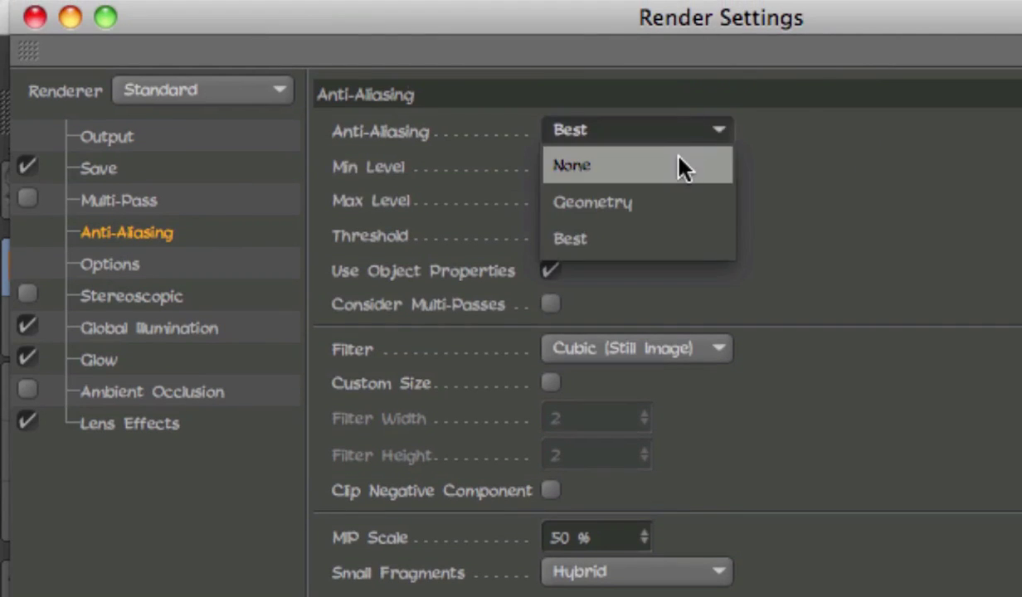
click(761, 161)
click(634, 133)
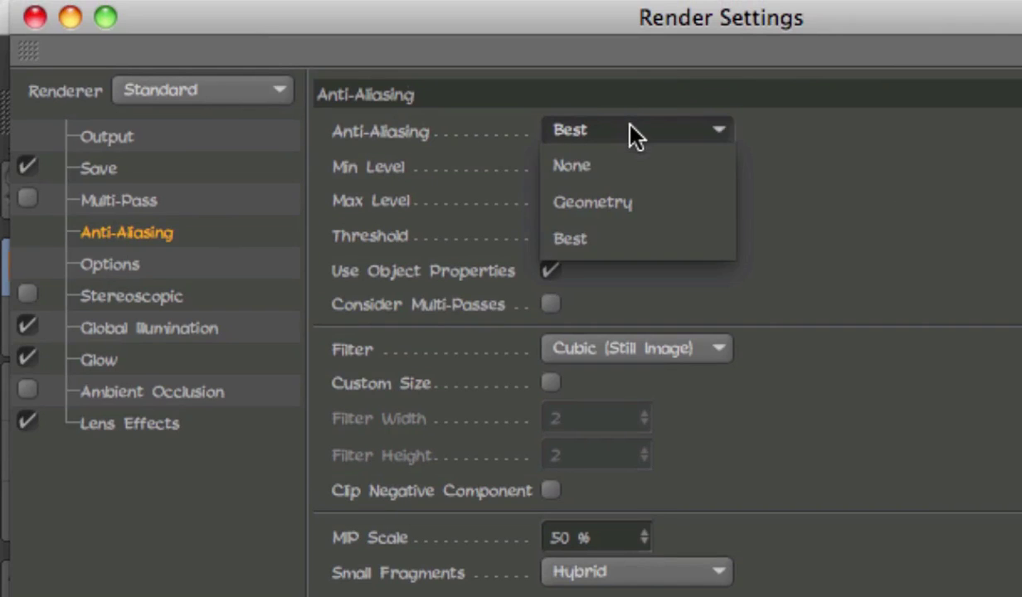
click(635, 132)
- Set the render output to 1280 by 540 pixels at a frame rate of 24, with the Frame Range set to All Frames
click(106, 137)
double_click(510, 166)
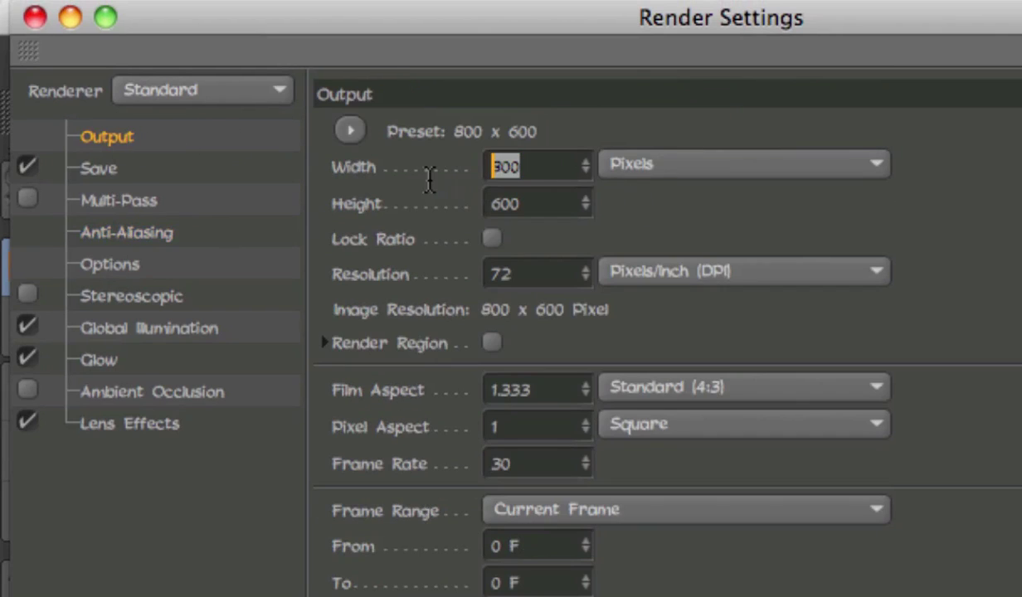
text(1280)
key(Tab)
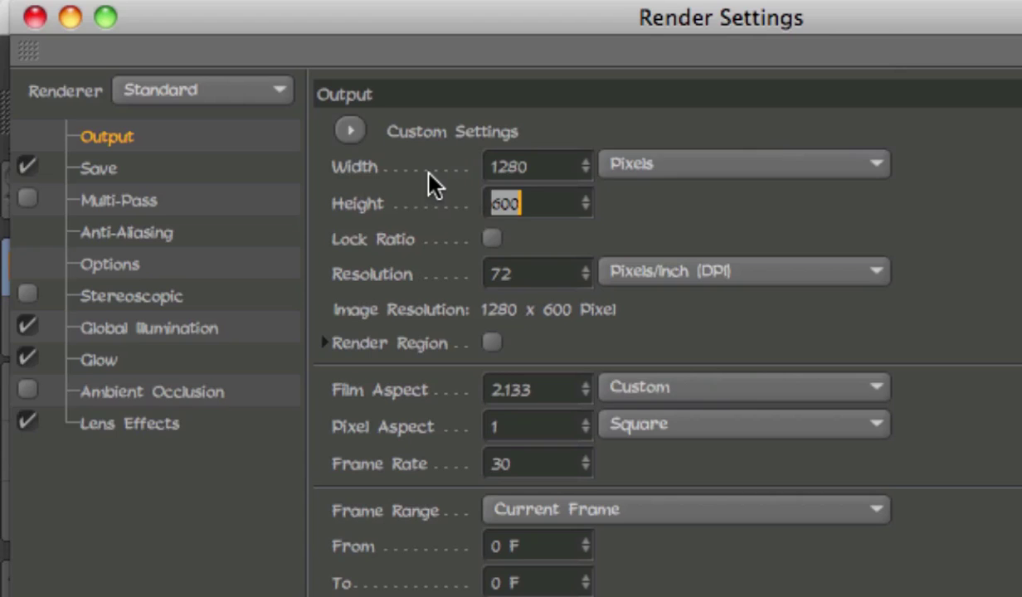
text(540)
key(Return)
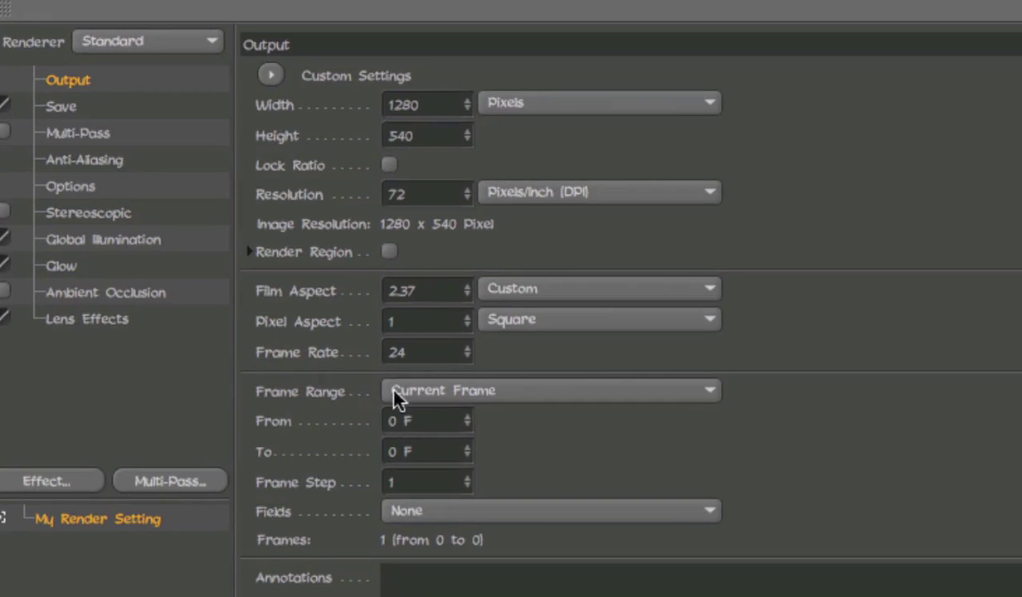
click(396, 399)
click(422, 481)
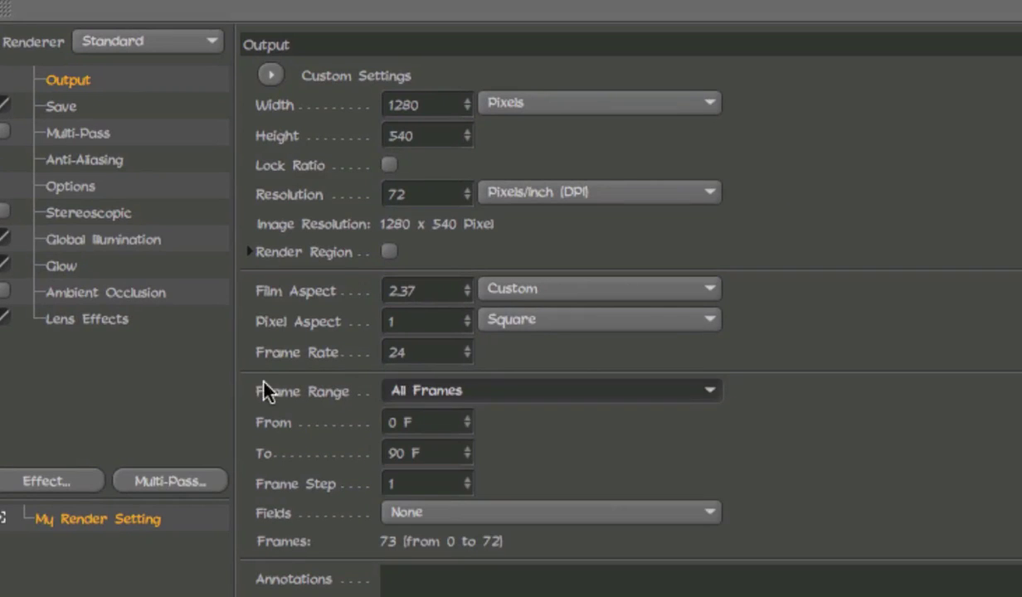
- Set the regular image save format to JPEG
click(79, 106)
click(523, 160)
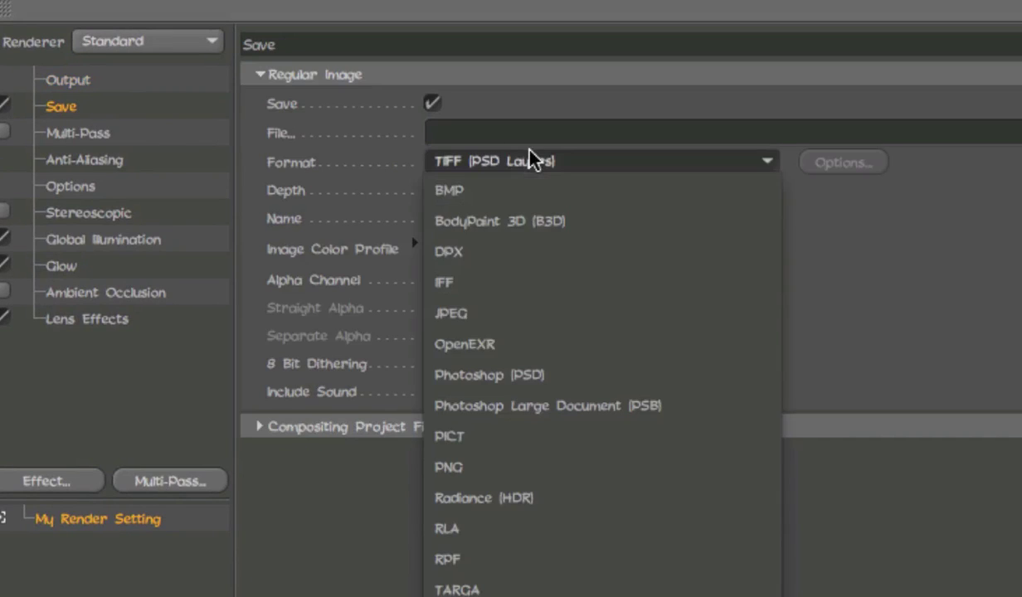
click(513, 310)
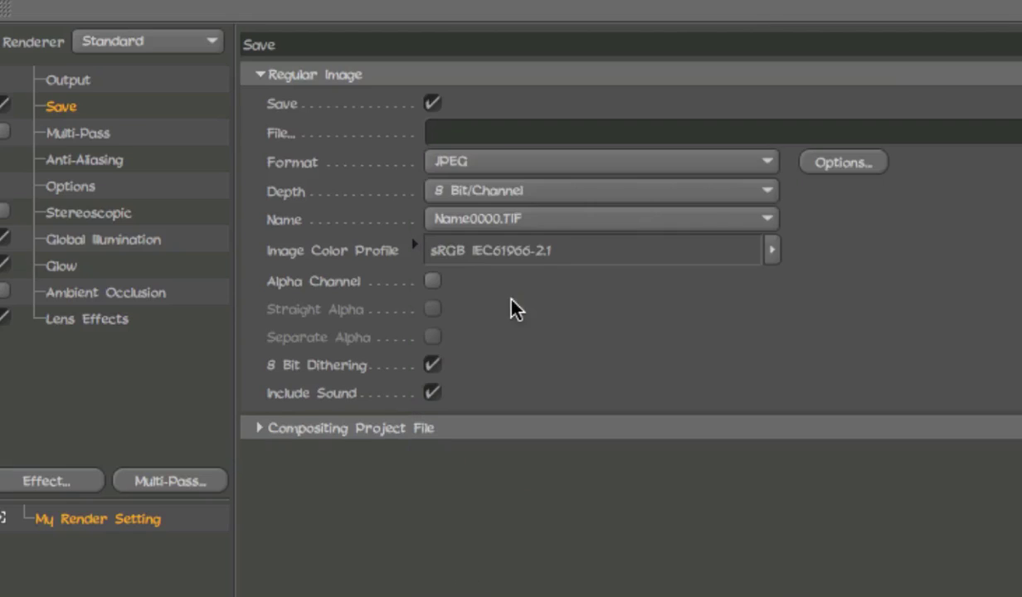
- Review the Multi-Pass, Anti-Aliasing, Options, Stereoscopic, Global Illumination, Glow, Ambient Occlusion and Lens Effects settings, and close the render settings
click(90, 133)
click(96, 159)
click(89, 189)
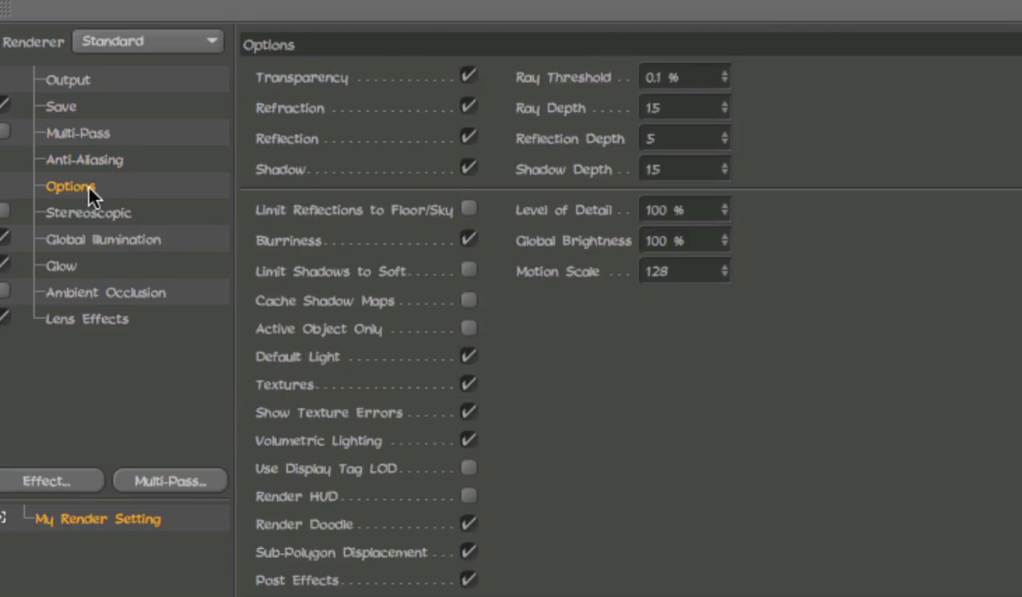
click(109, 160)
click(107, 213)
click(107, 160)
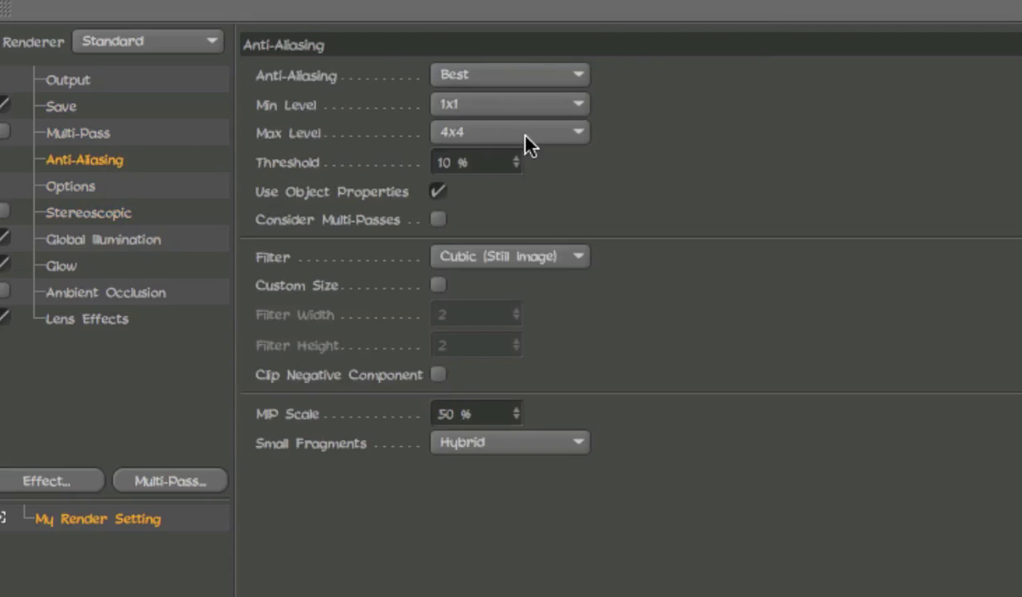
click(480, 76)
click(461, 104)
click(68, 214)
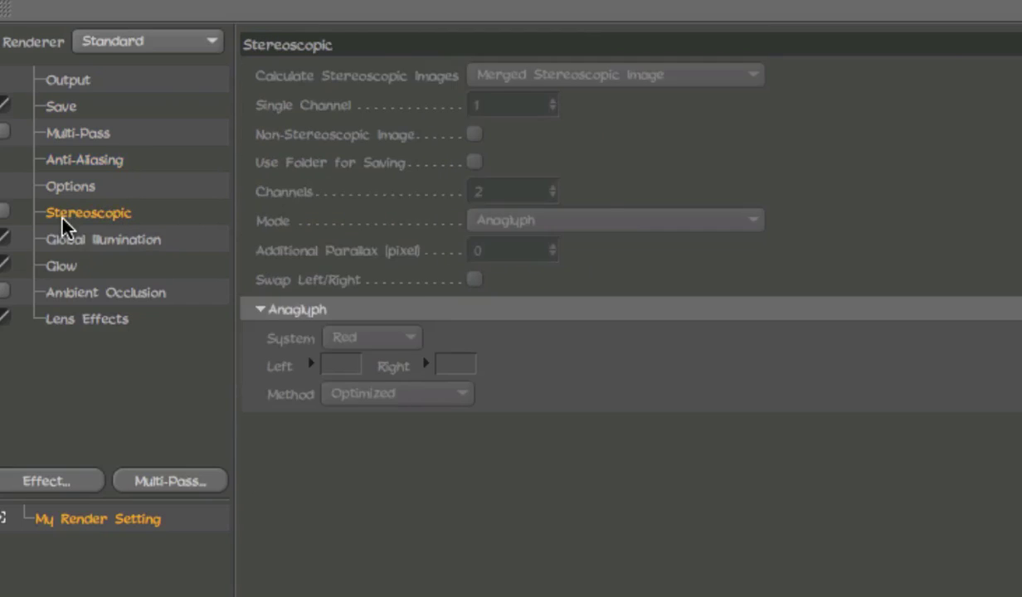
click(104, 240)
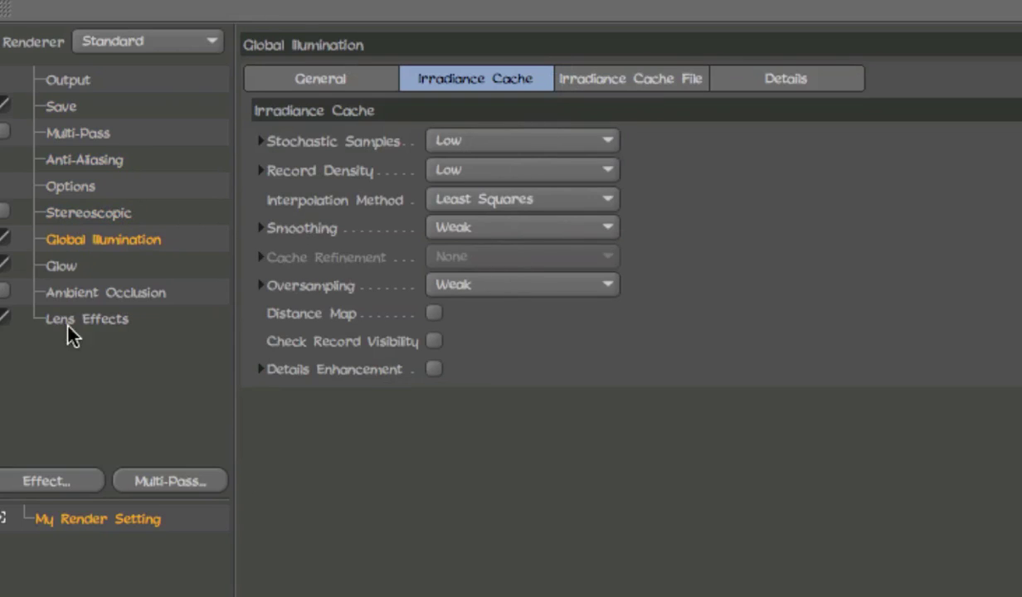
click(63, 267)
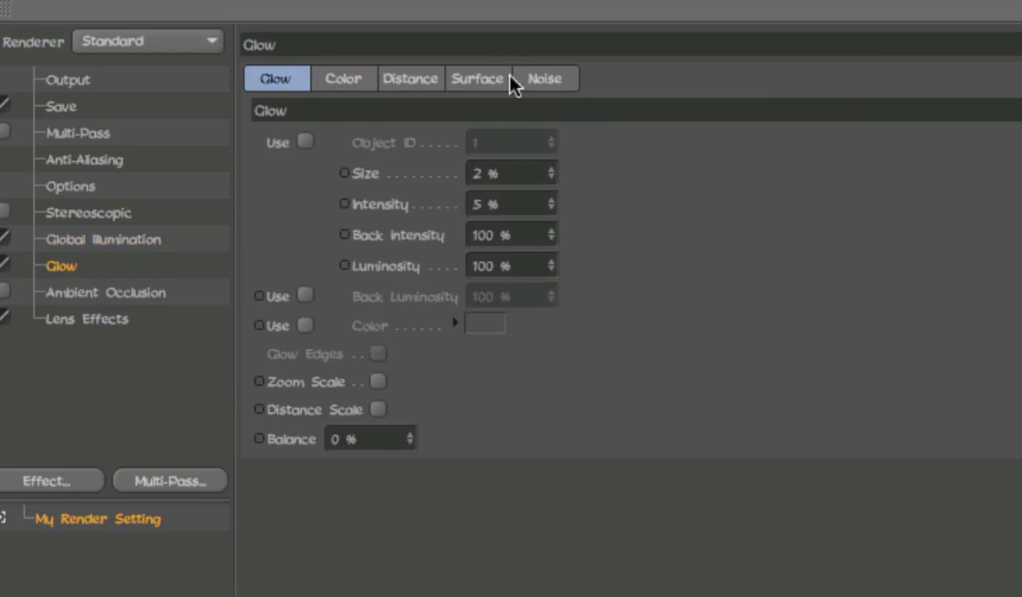
click(130, 292)
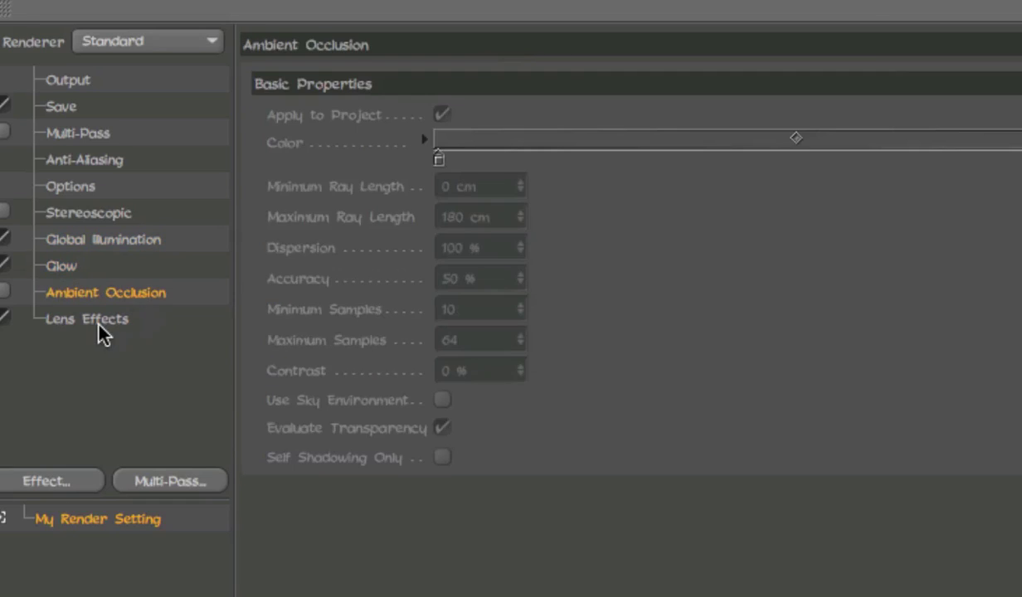
click(108, 319)
click(137, 291)
click(115, 321)
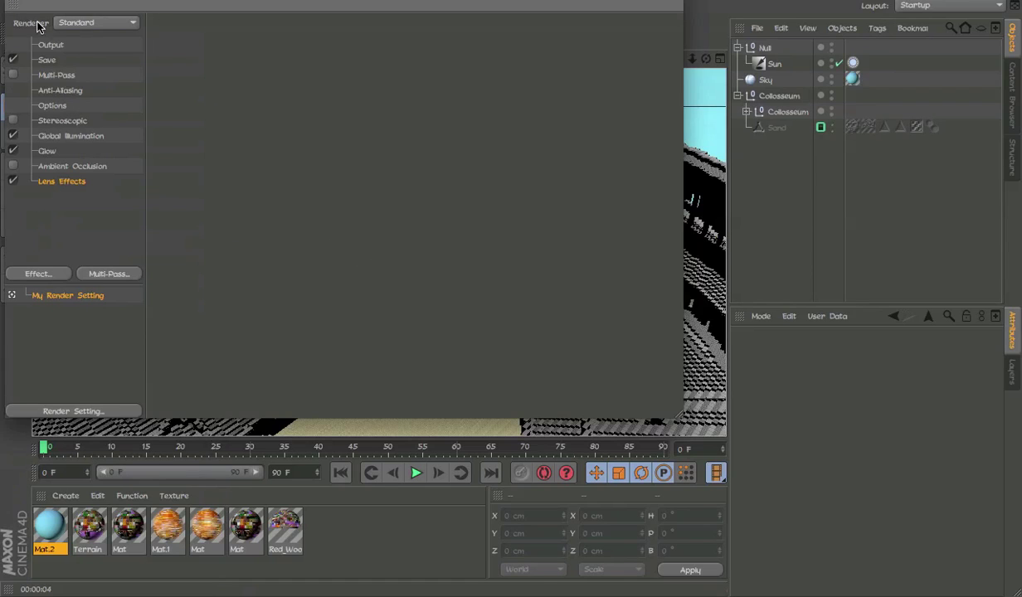
click(19, 2)
- Frame the whole colosseum in the view and collapse the Null and Collosseum groups in the object hierarchy
scroll(428, 210, down, 5)
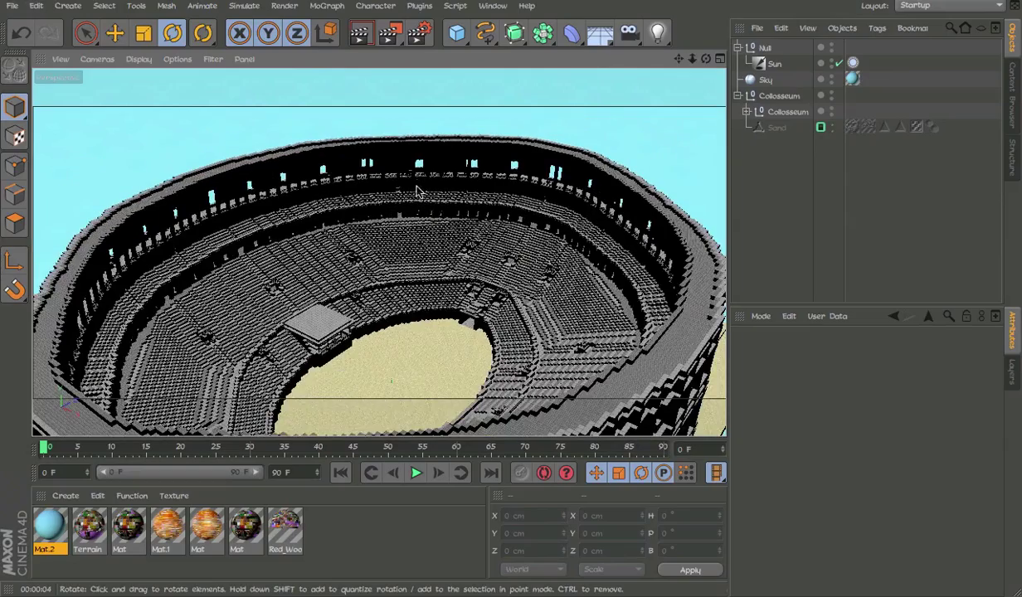
alt+drag(417, 190, 413, 231)
click(737, 48)
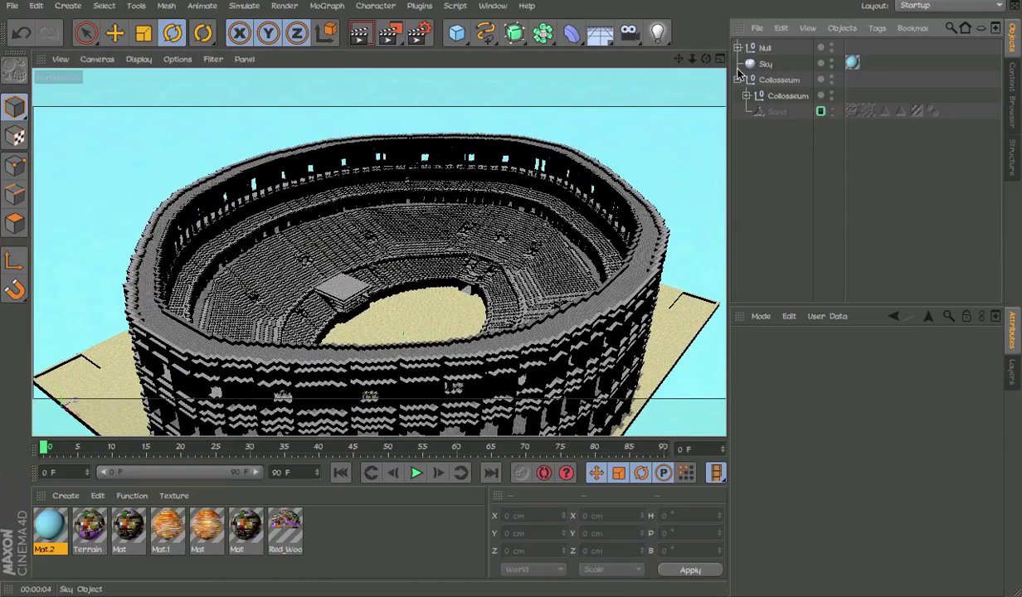
click(738, 80)
- Switch to the After Effects project with the 7-4.47 composition and move the current time to 0:00:12:10
click(359, 37)
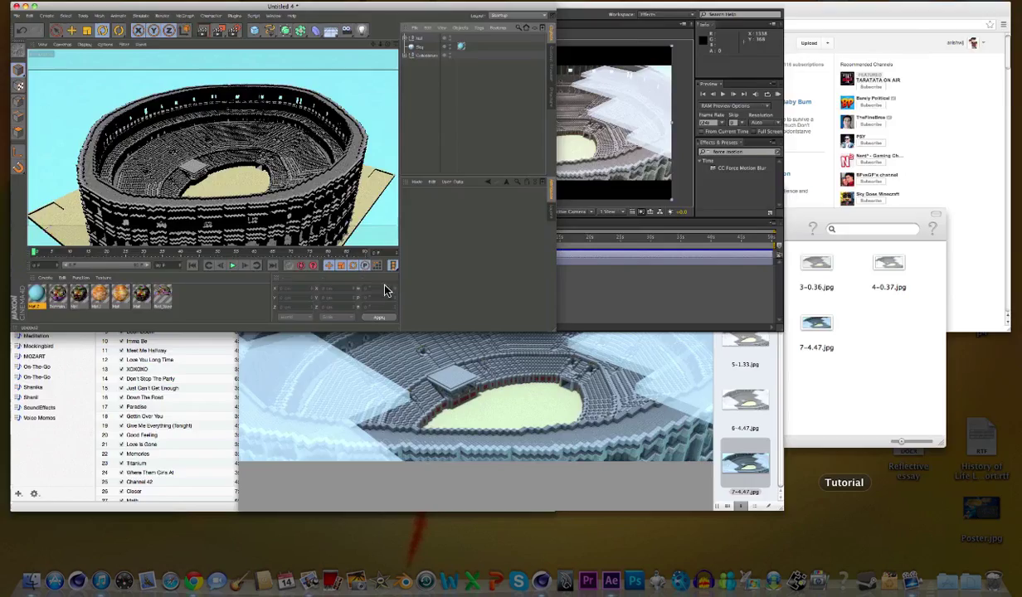
key(F3)
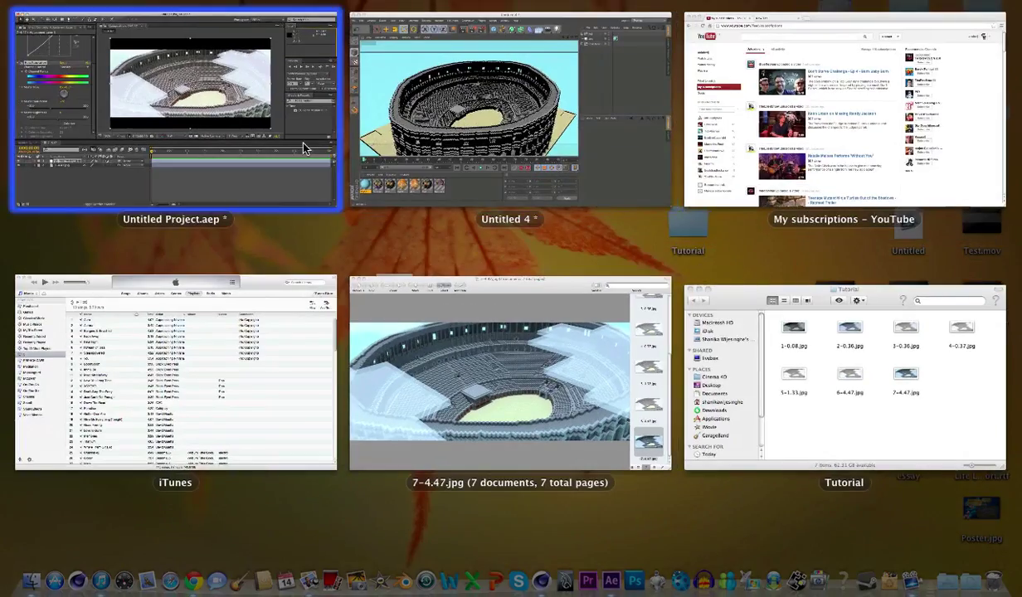
click(303, 149)
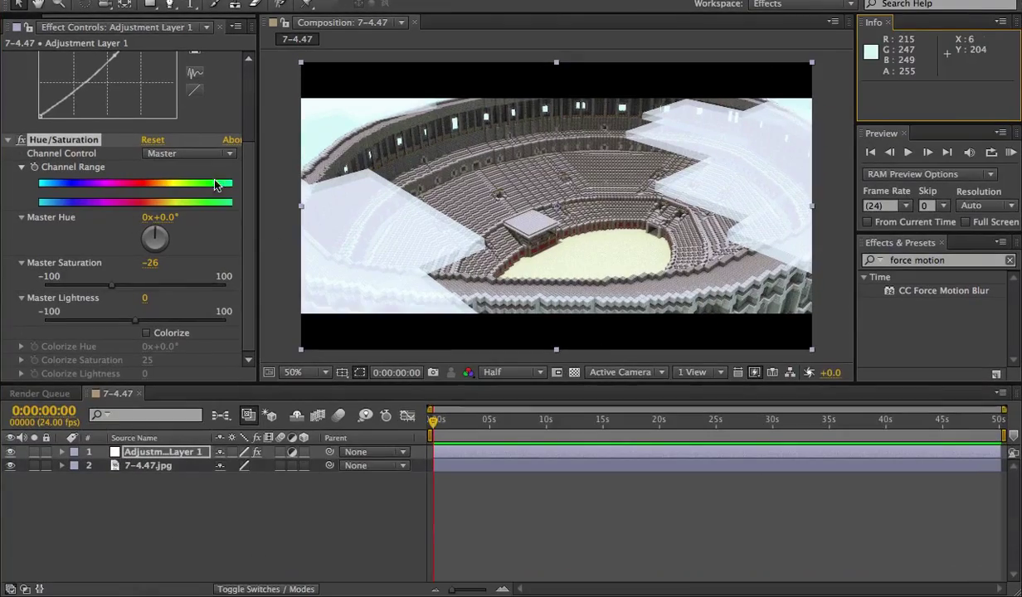
click(574, 428)
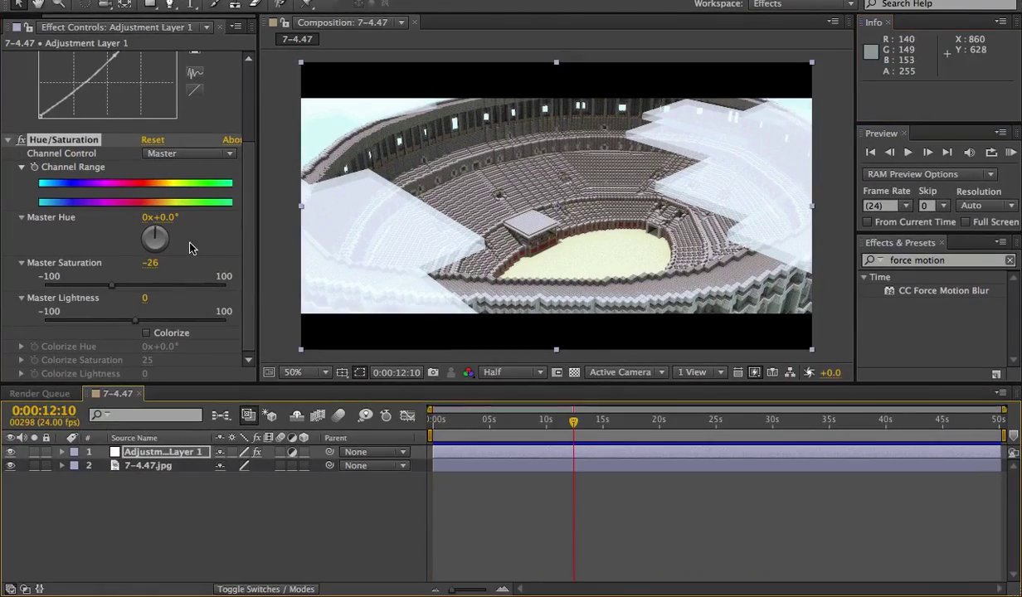
- Close the current color-graded project and start a new, empty project
click(138, 0)
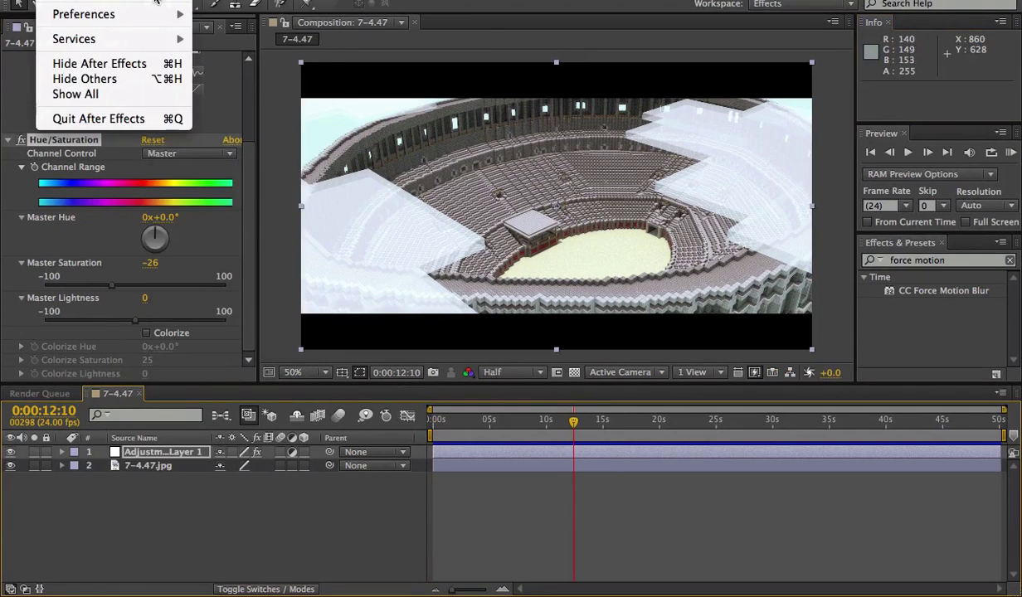
mouse_move(384, 3)
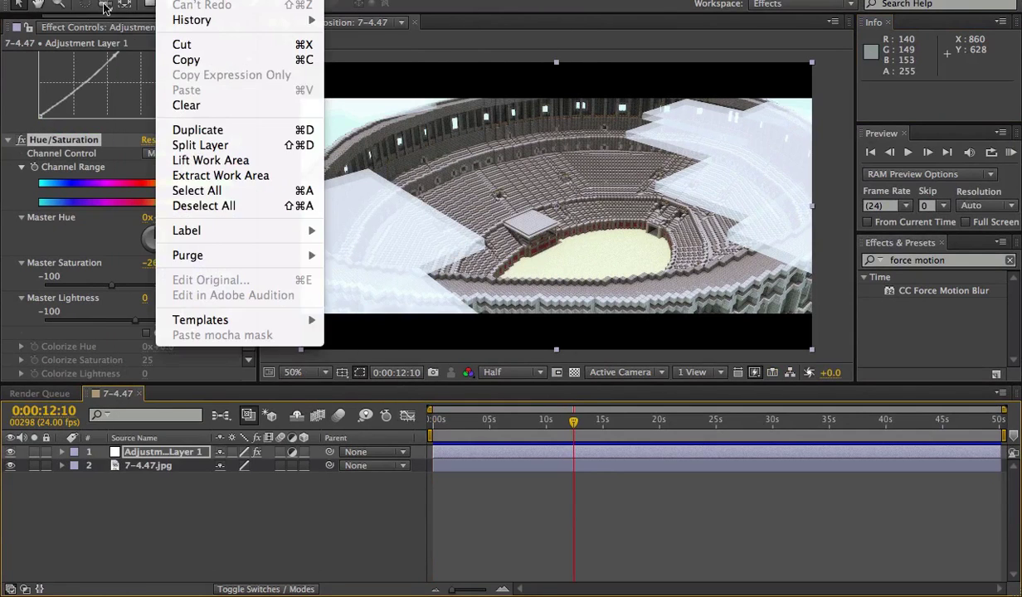
mouse_move(137, 0)
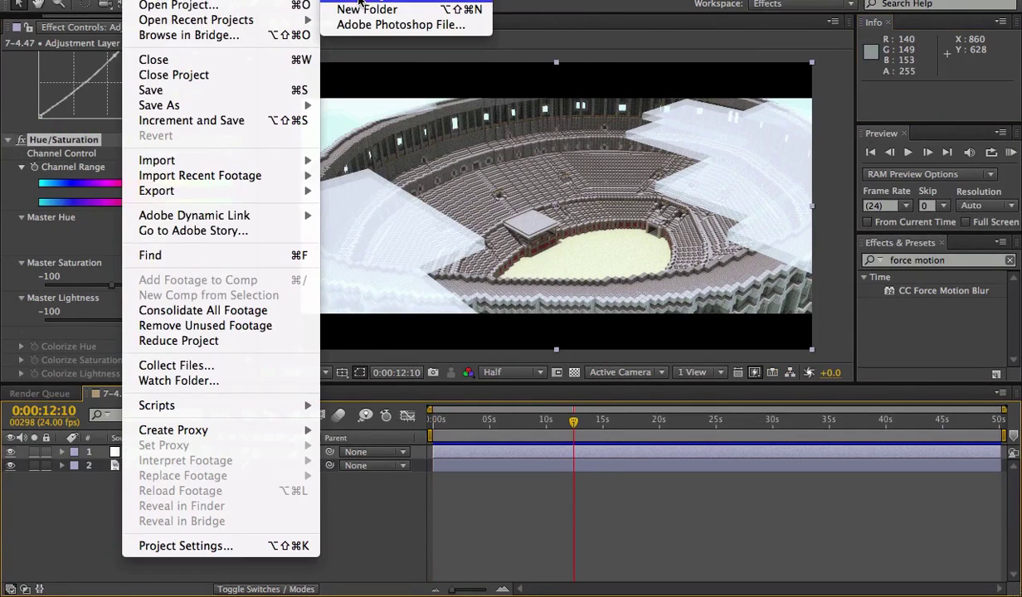
click(359, 3)
click(471, 317)
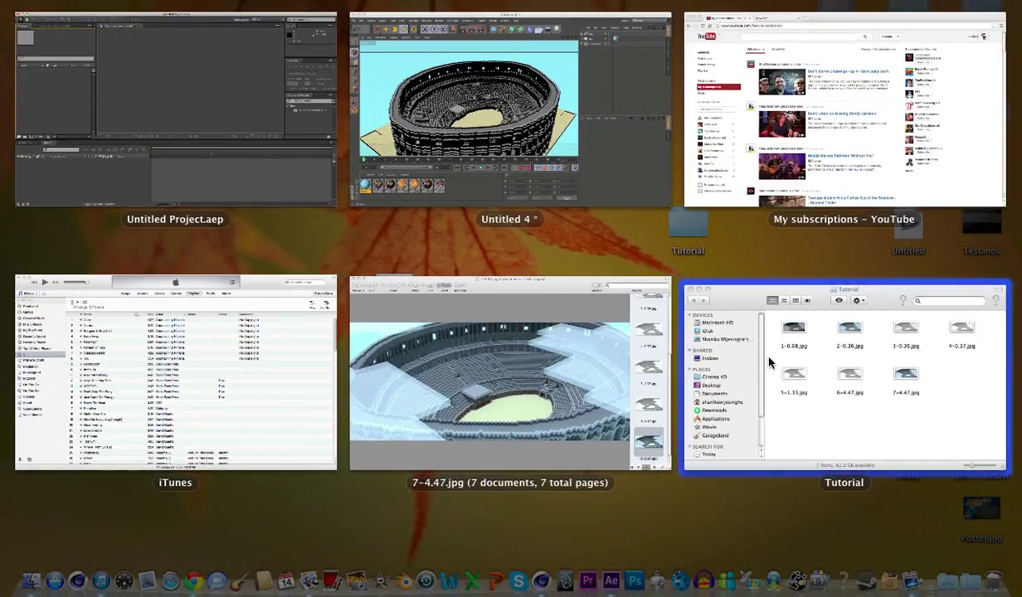
- Import 7-4.47.jpg from the Tutorial folder into the project and create a composition from it
click(771, 358)
drag(627, 218, 81, 207)
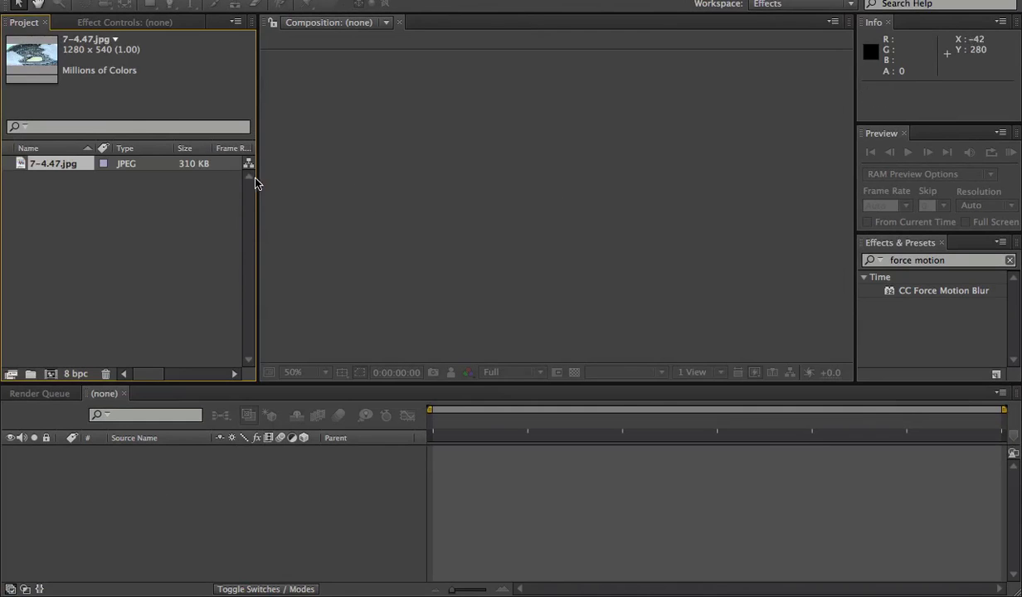
drag(55, 168, 51, 374)
click(373, 498)
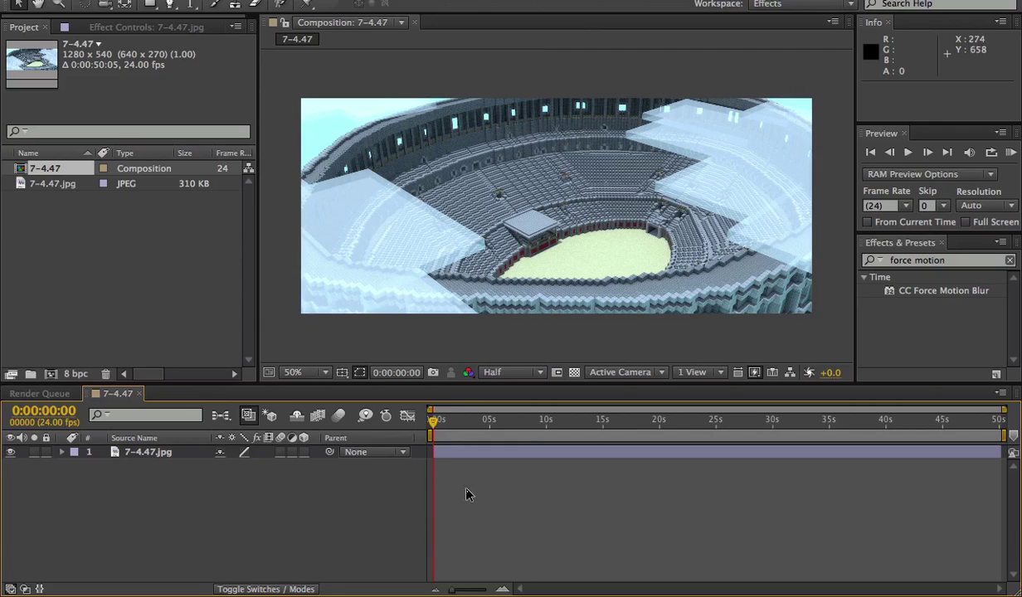
- Set the height of the 7-4.47 composition to 720 px
right_click(359, 498)
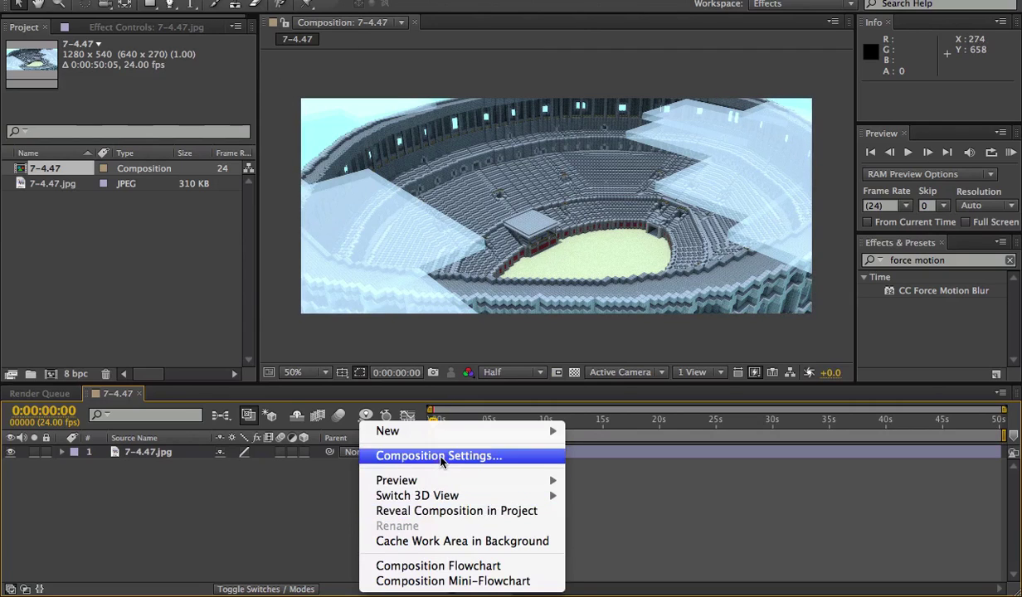
click(441, 456)
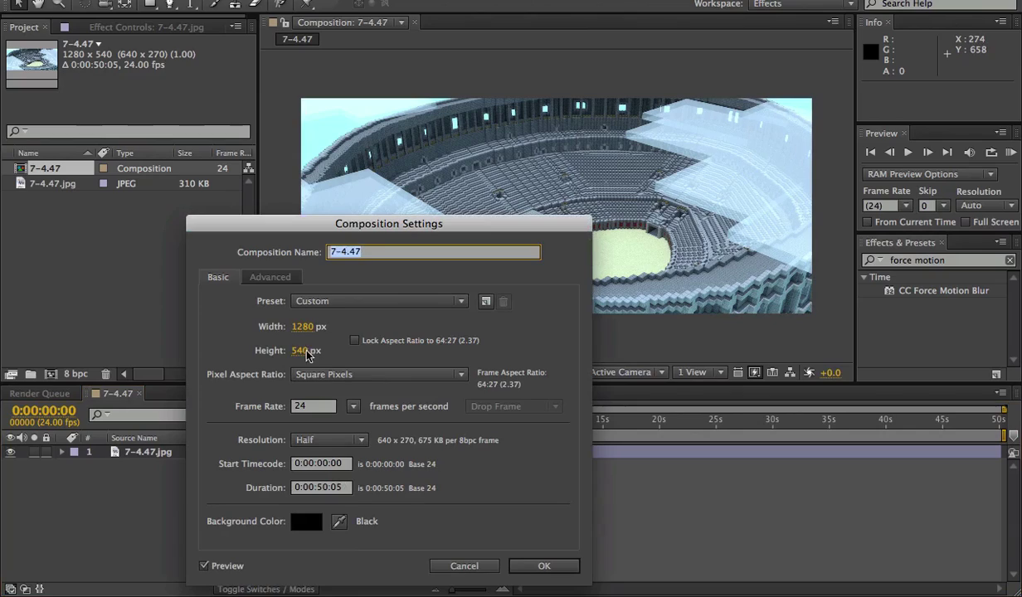
click(303, 350)
text(720)
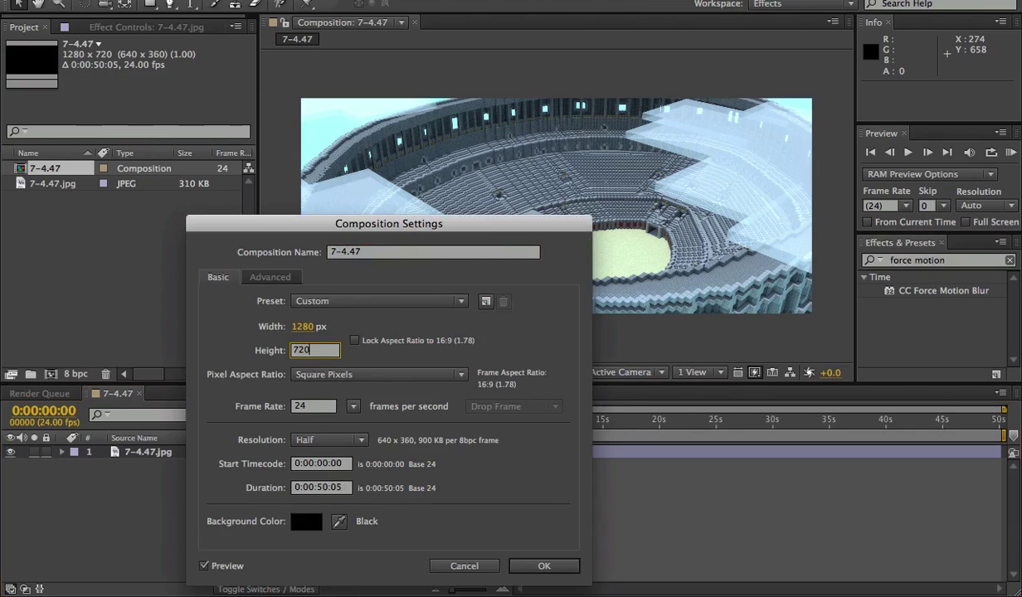
key(Return)
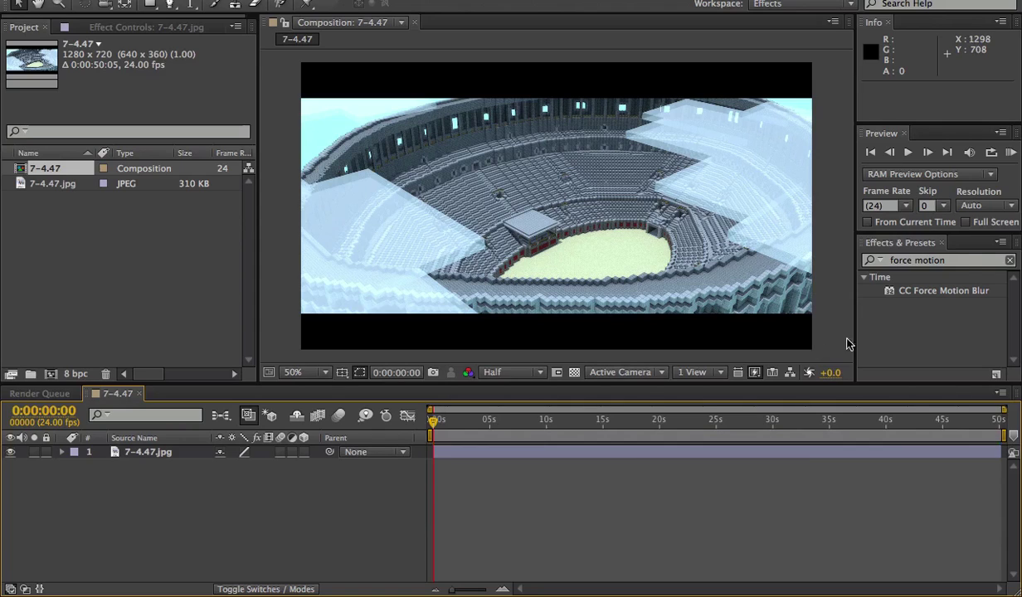
- Clear the effects search and add a new adjustment layer above 7-4.47.jpg
click(917, 261)
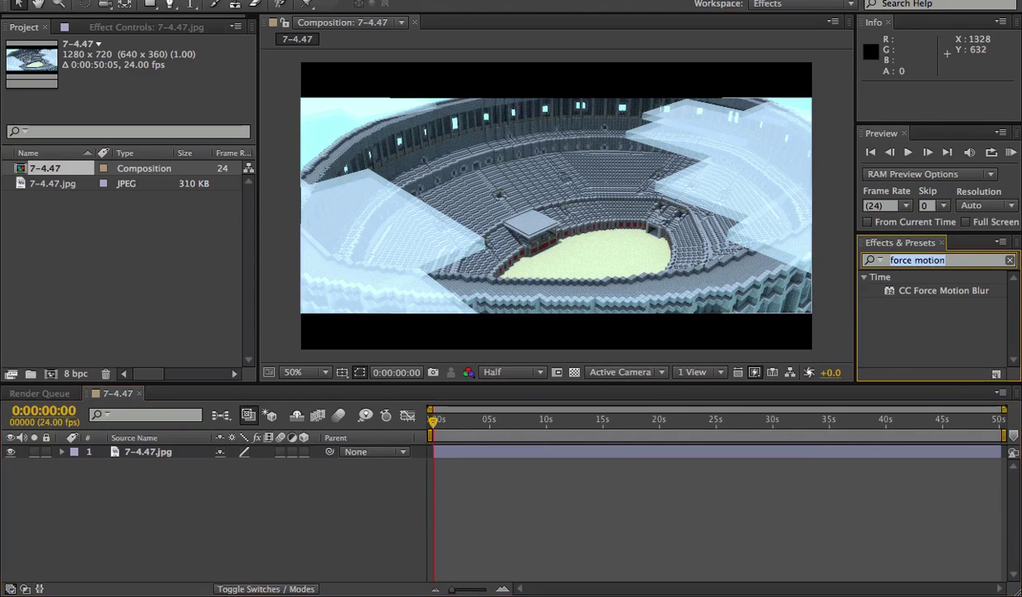
key(BackSpace)
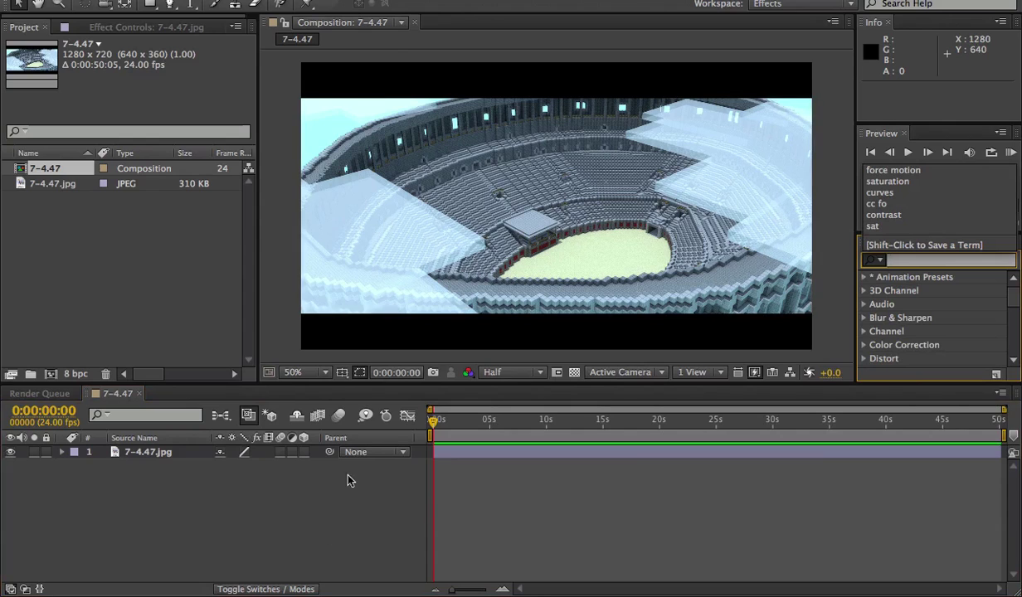
right_click(470, 200)
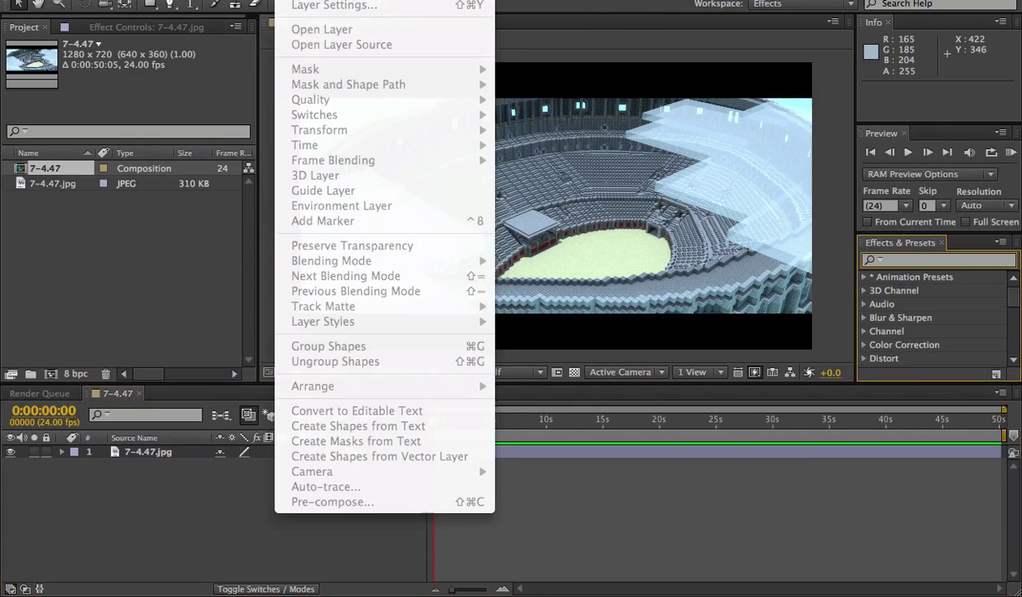
click(286, 1)
click(284, 444)
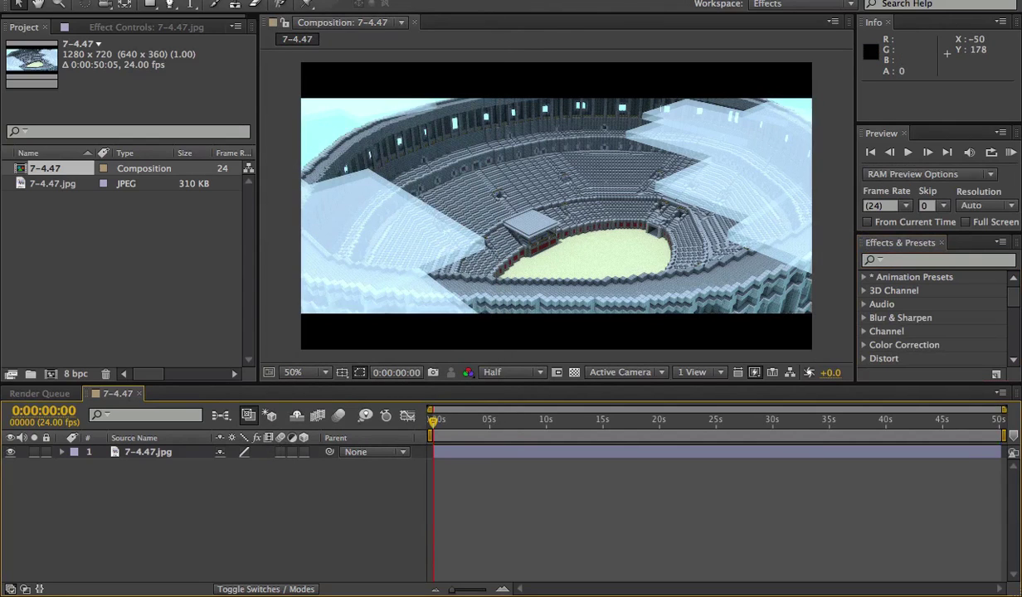
click(292, 1)
mouse_move(319, 1)
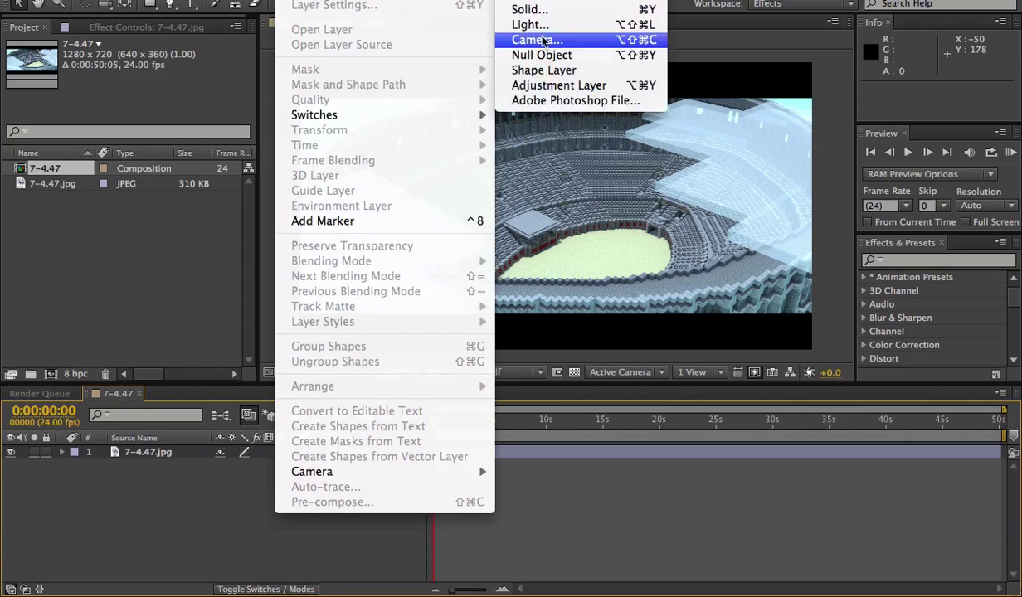
click(559, 86)
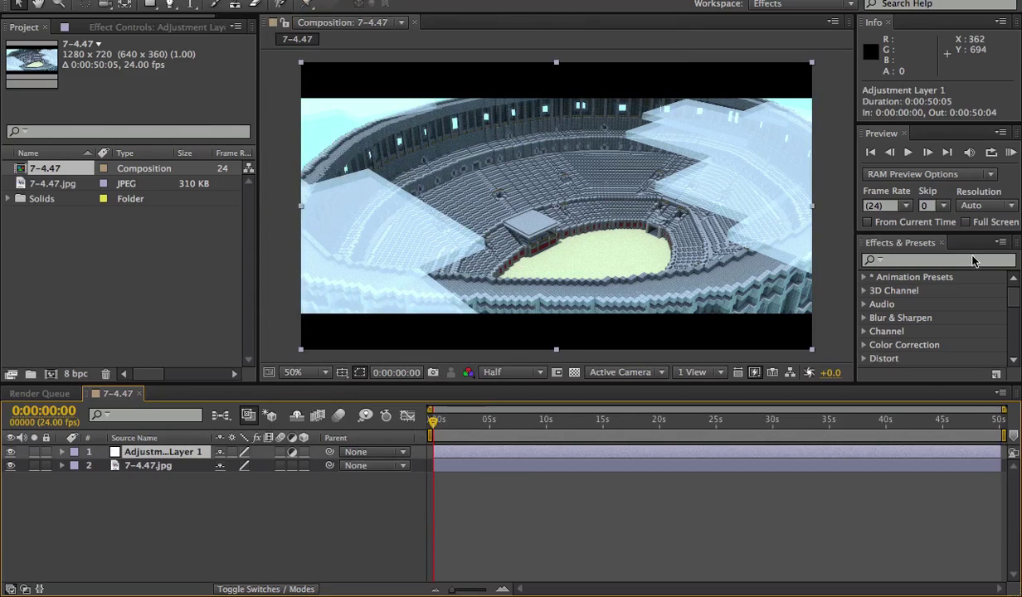
- Find the Curves effect by searching for "curves" and apply it to the adjustment layer
click(899, 259)
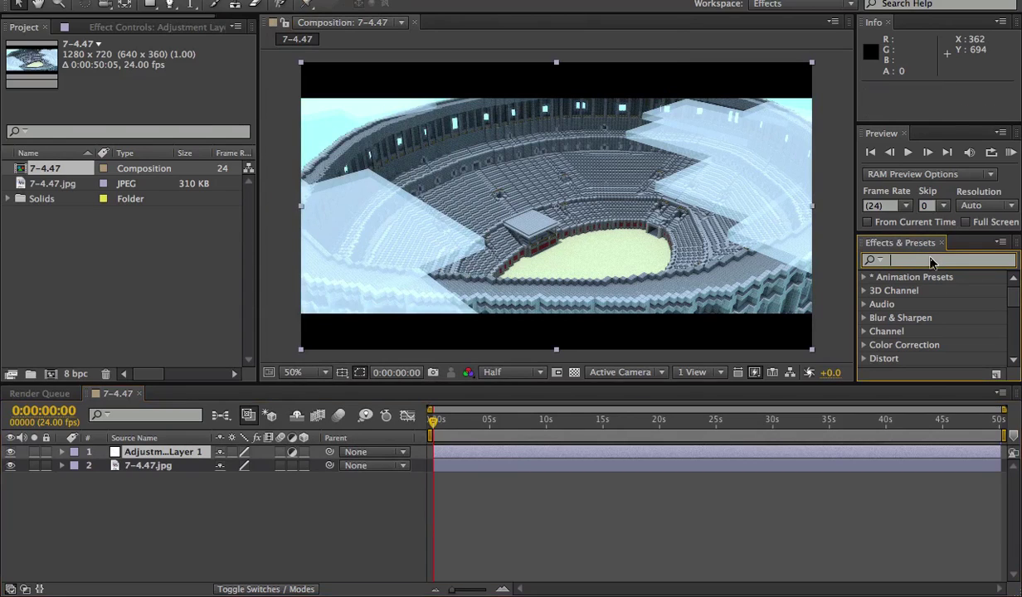
text(curves)
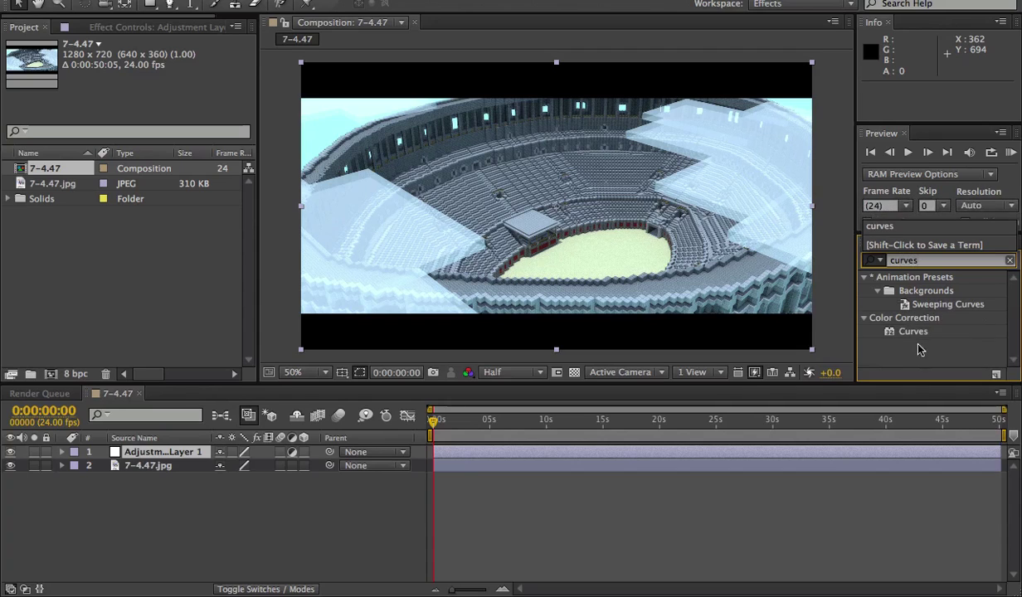
drag(912, 332, 598, 222)
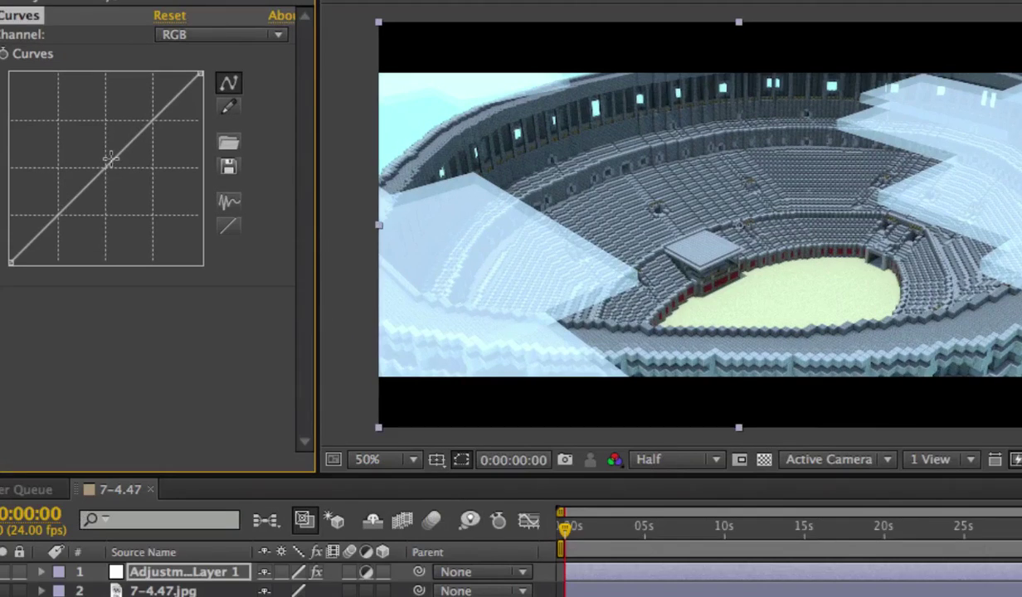
- Brighten the image by slightly raising the midpoint and upper part of the RGB curve
click(110, 162)
drag(103, 167, 102, 164)
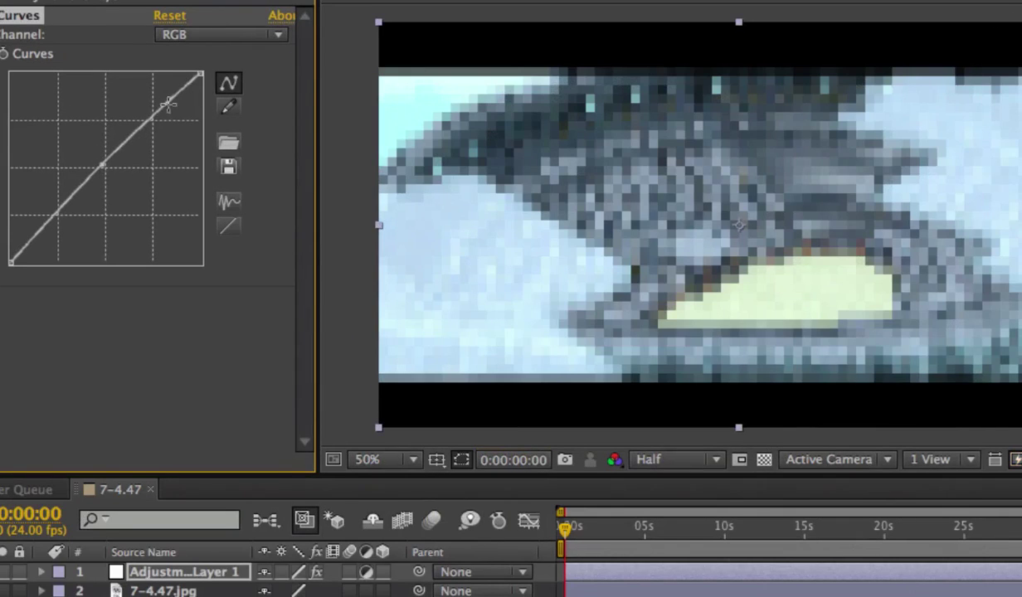
drag(167, 104, 145, 113)
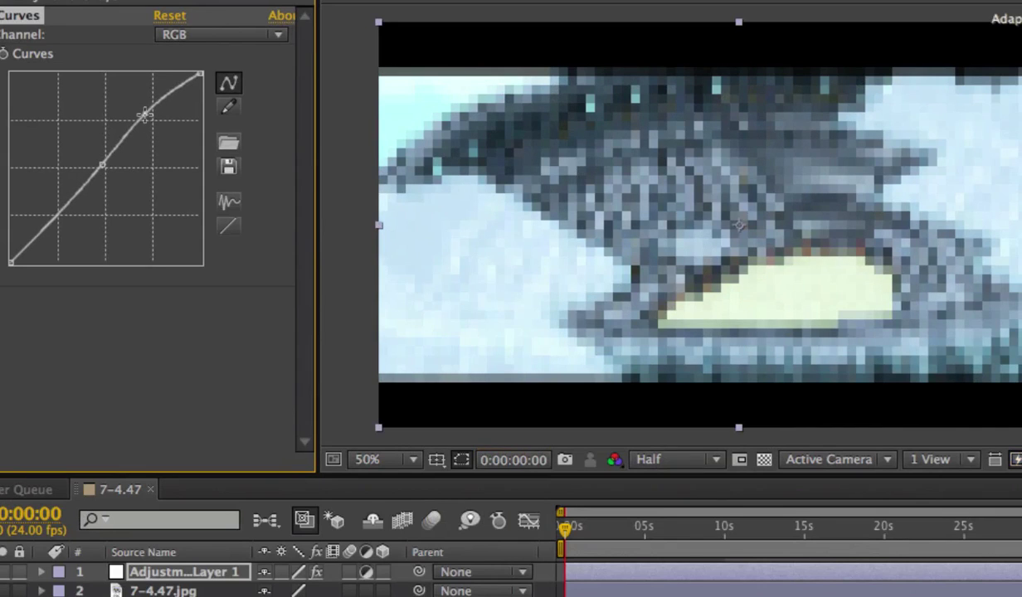
- Raise the midtones of the Red channel curve slightly to warm the image
click(205, 37)
click(192, 80)
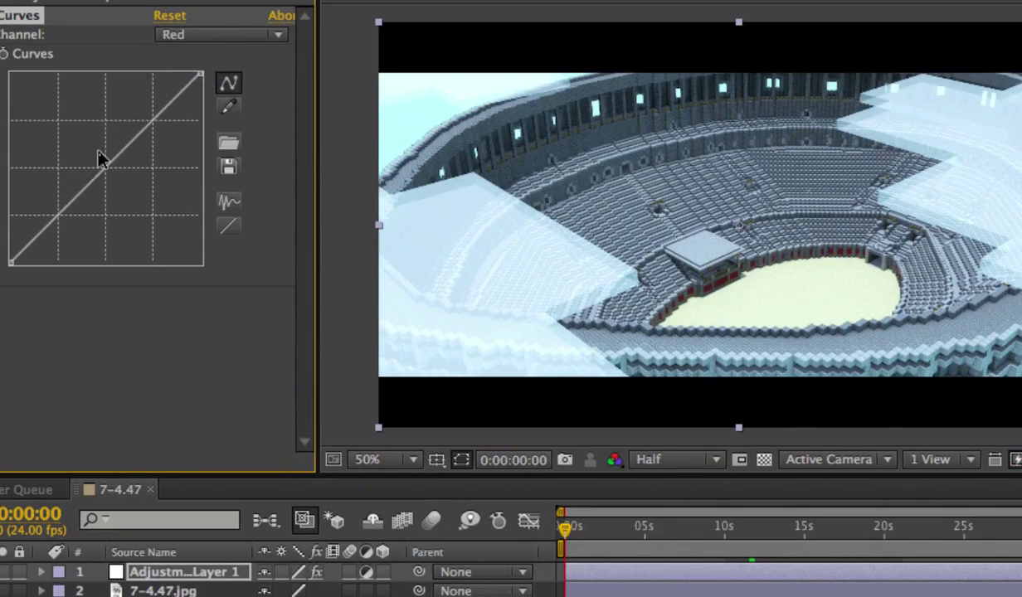
drag(98, 156, 100, 163)
- Lower the midtones of the Green and Blue channel curves slightly
click(205, 38)
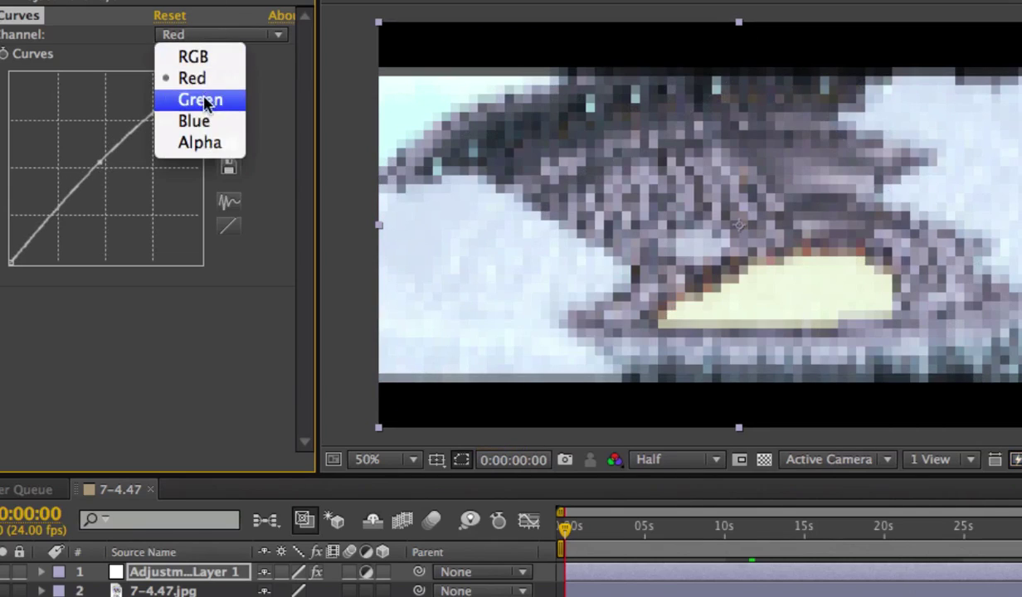
click(206, 101)
drag(107, 166, 114, 177)
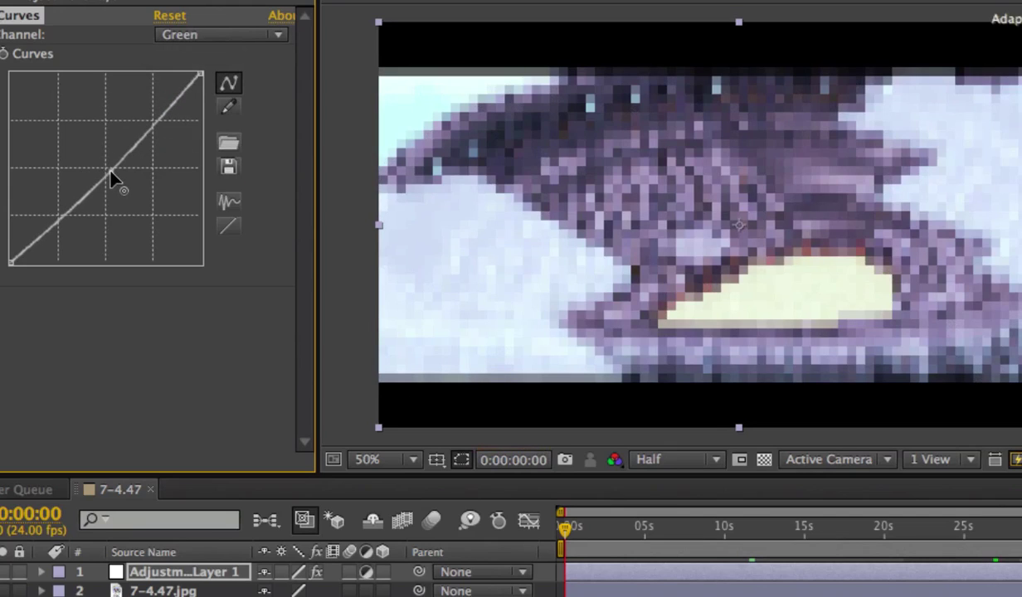
click(235, 38)
click(199, 122)
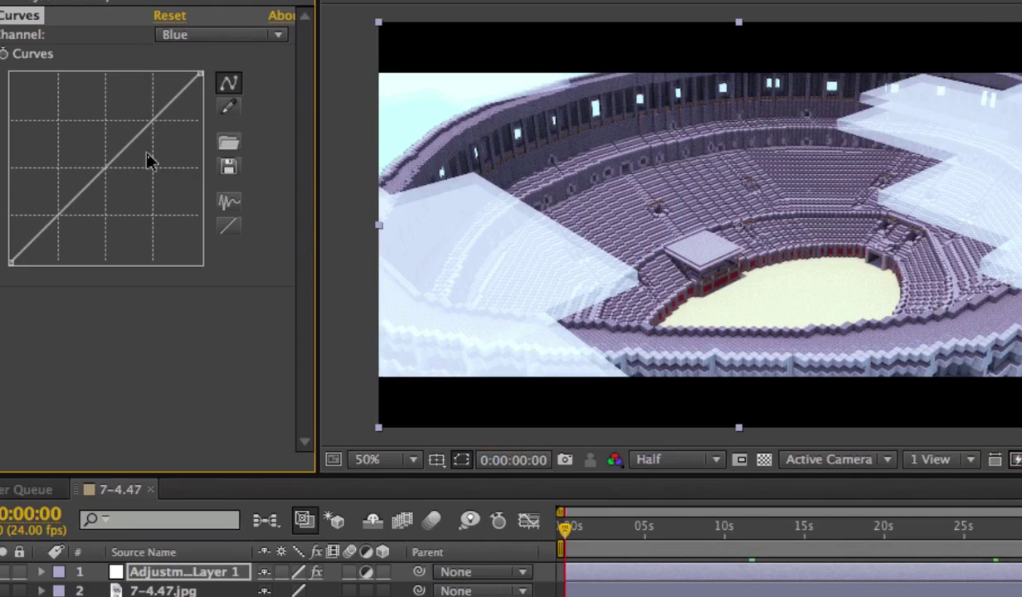
drag(115, 169, 116, 176)
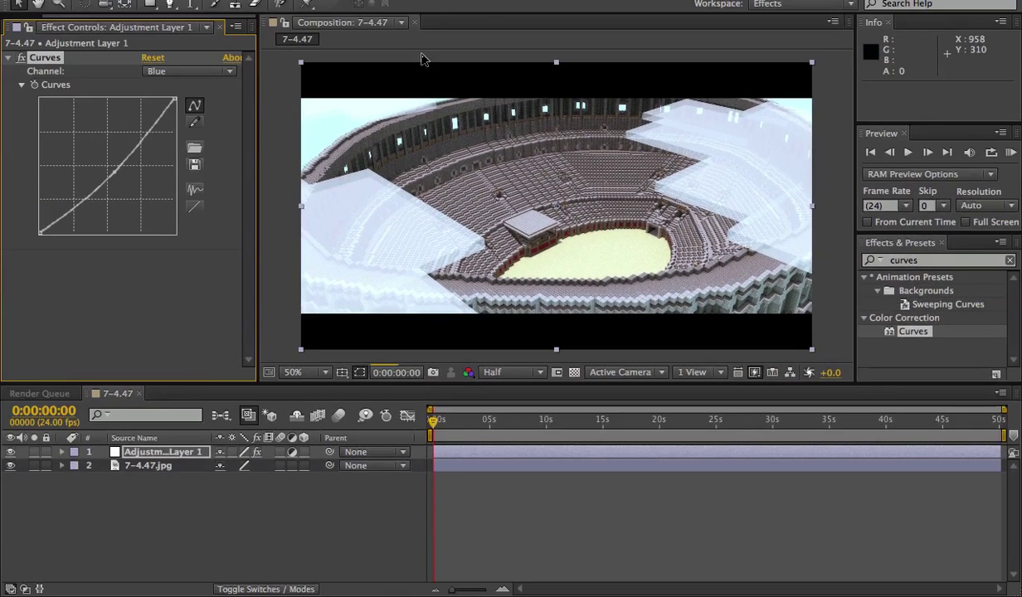
click(608, 3)
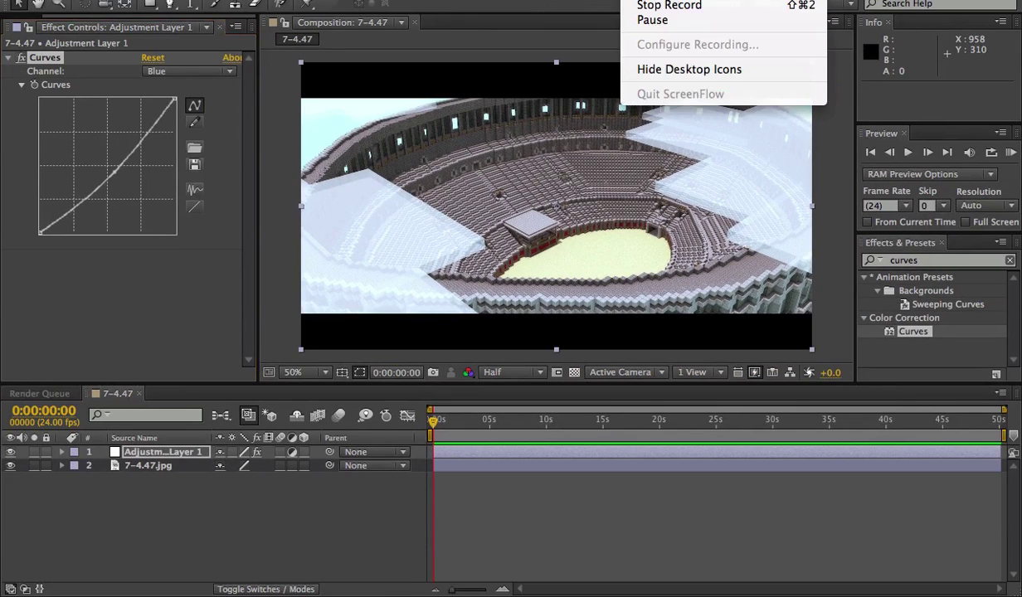
click(669, 5)
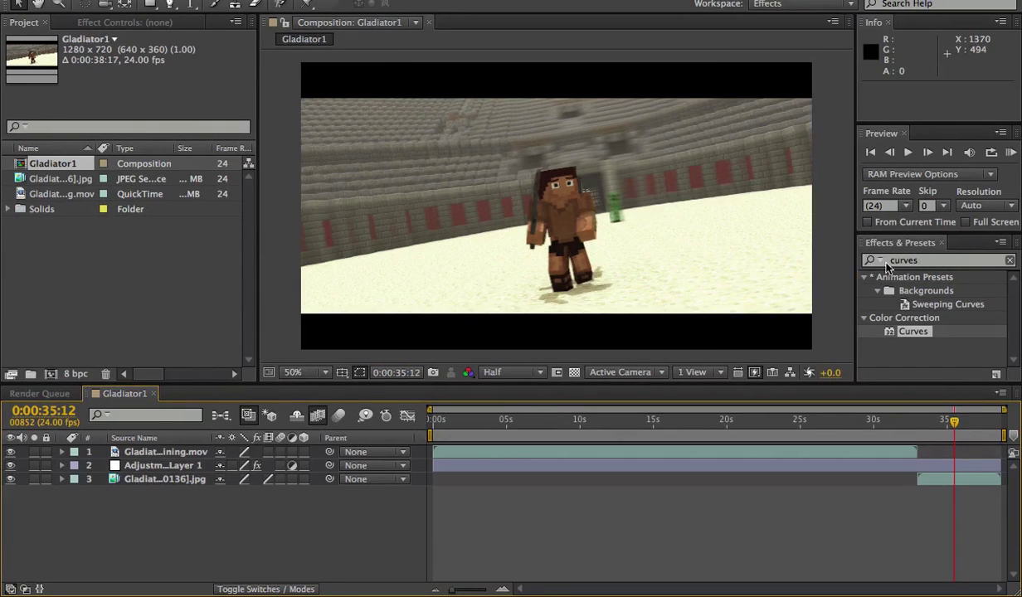
- In the Gladiator1 project, search the effects for "force" and select CC Force Motion Blur
click(930, 263)
text(force)
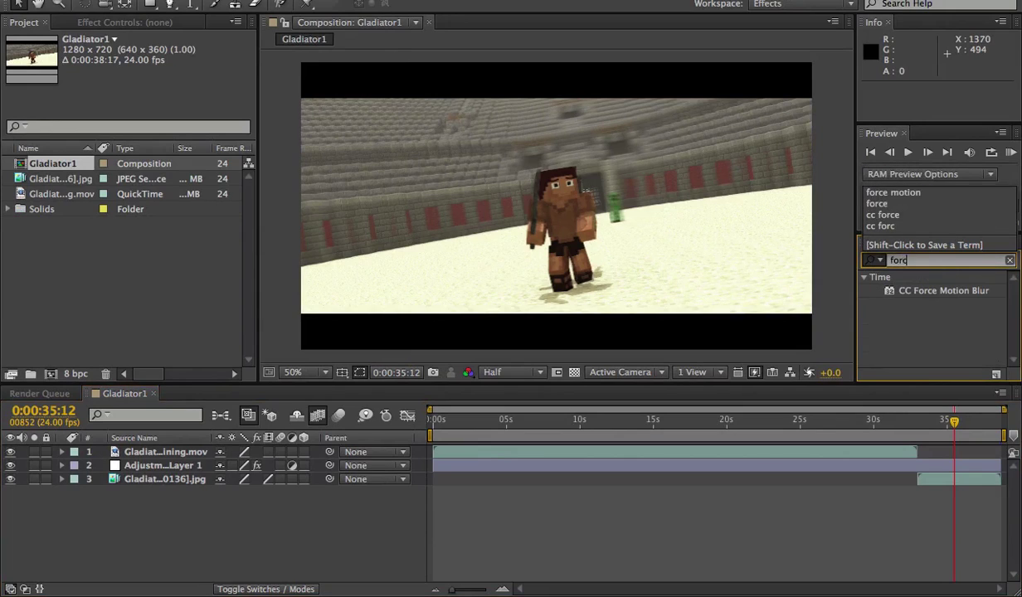
click(933, 292)
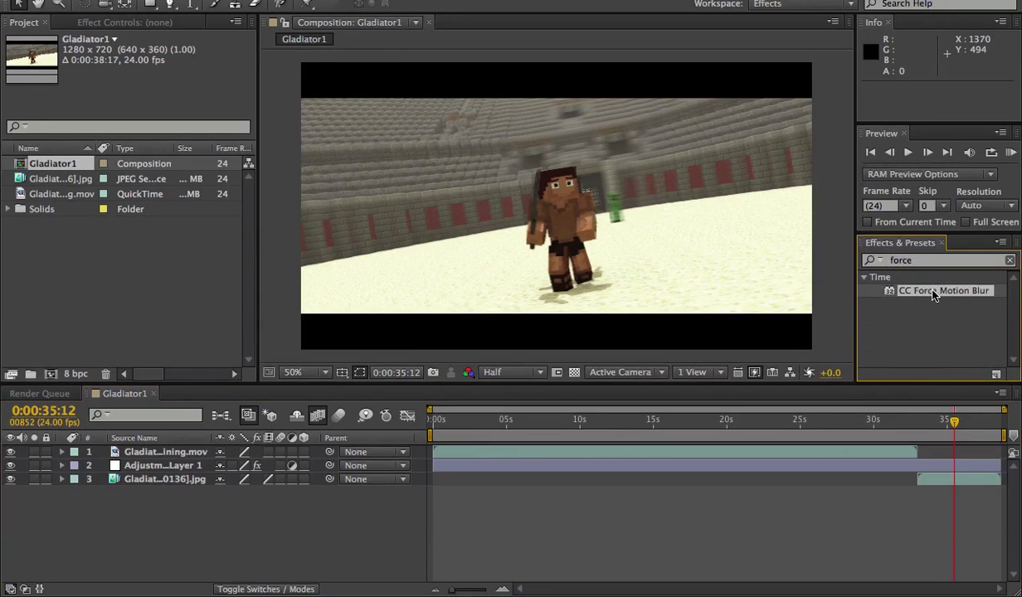
- Examine the CC Force Motion Blur and Hue/Saturation settings on the adjustment layer of the Gladiator1 composition
click(163, 23)
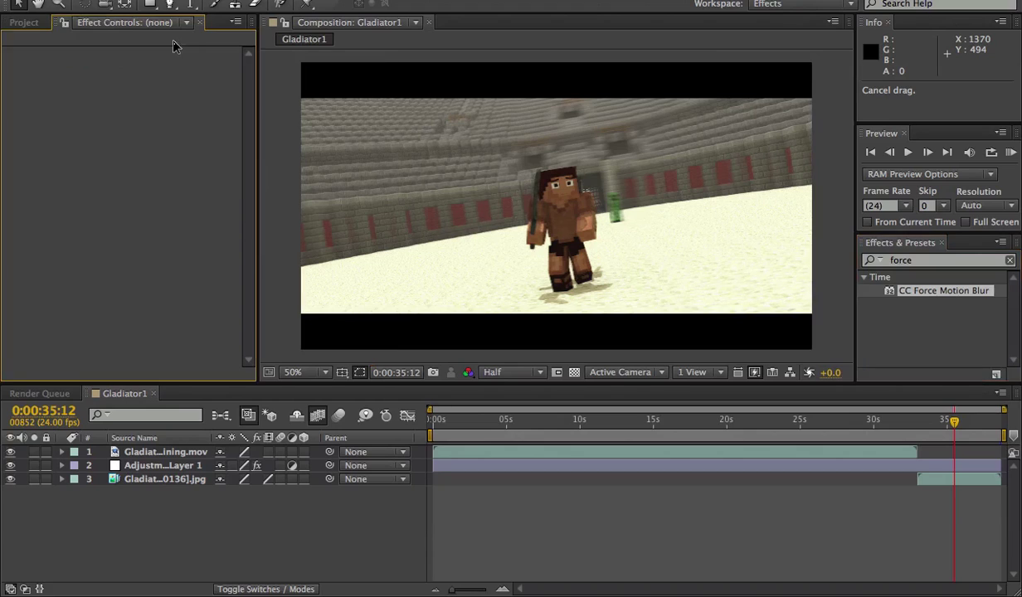
click(143, 468)
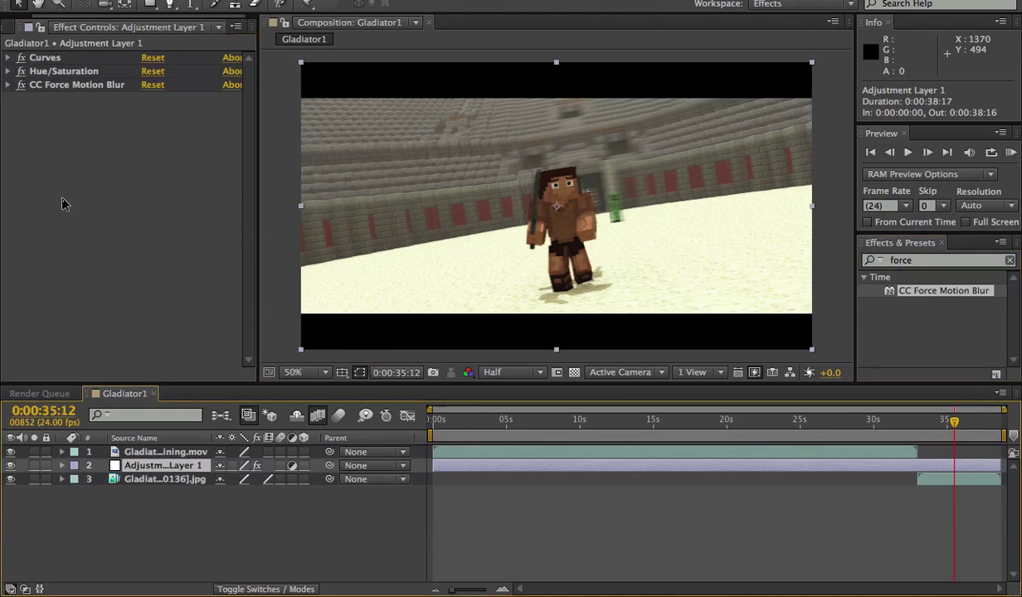
click(9, 85)
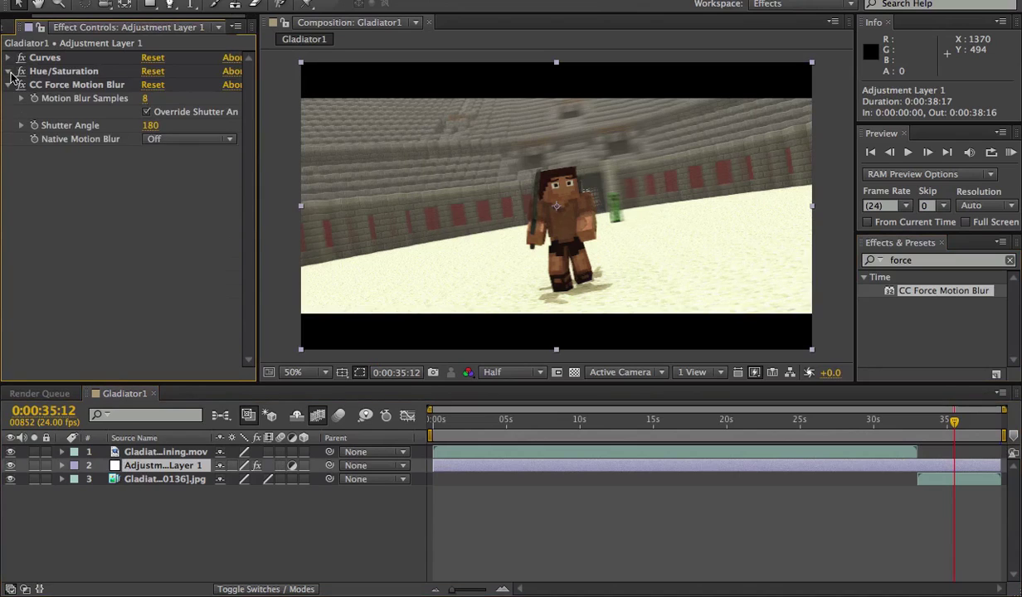
click(9, 71)
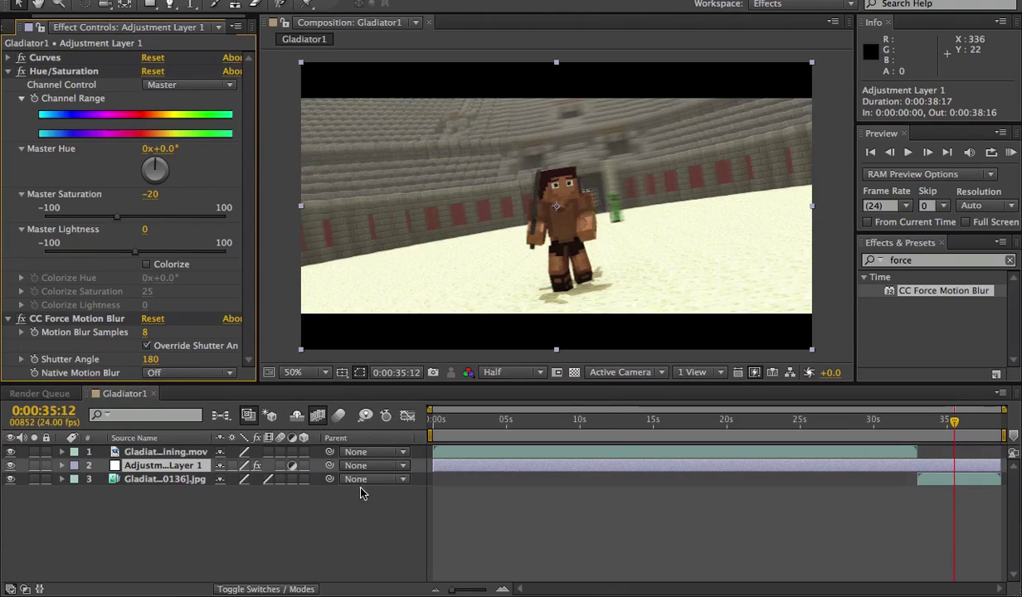
click(10, 73)
click(10, 73)
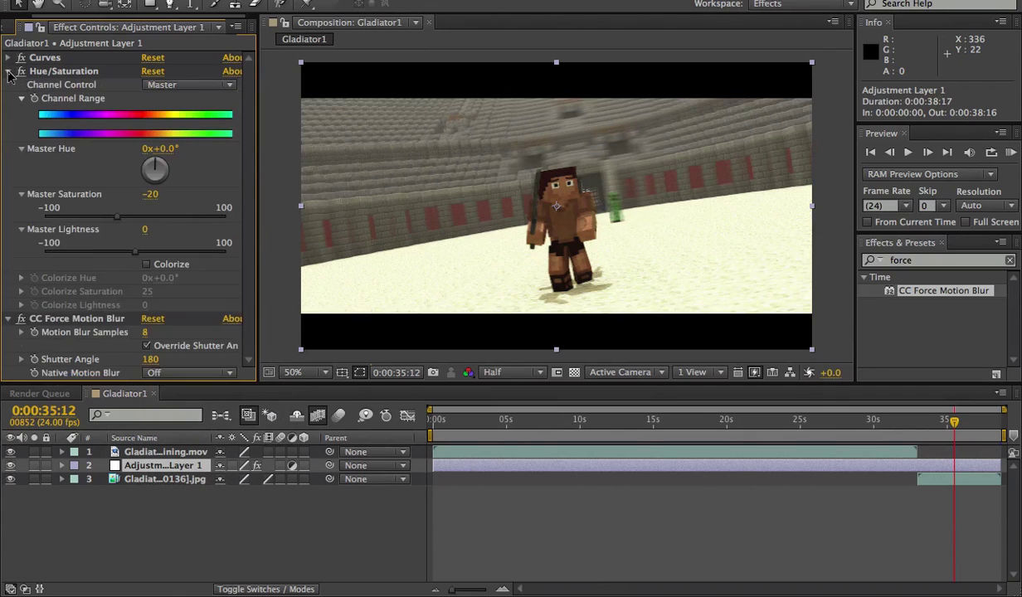
- Collapse the Hue/Saturation settings on the adjustment layer, leaving the CC Force Motion Blur settings expanded
click(10, 73)
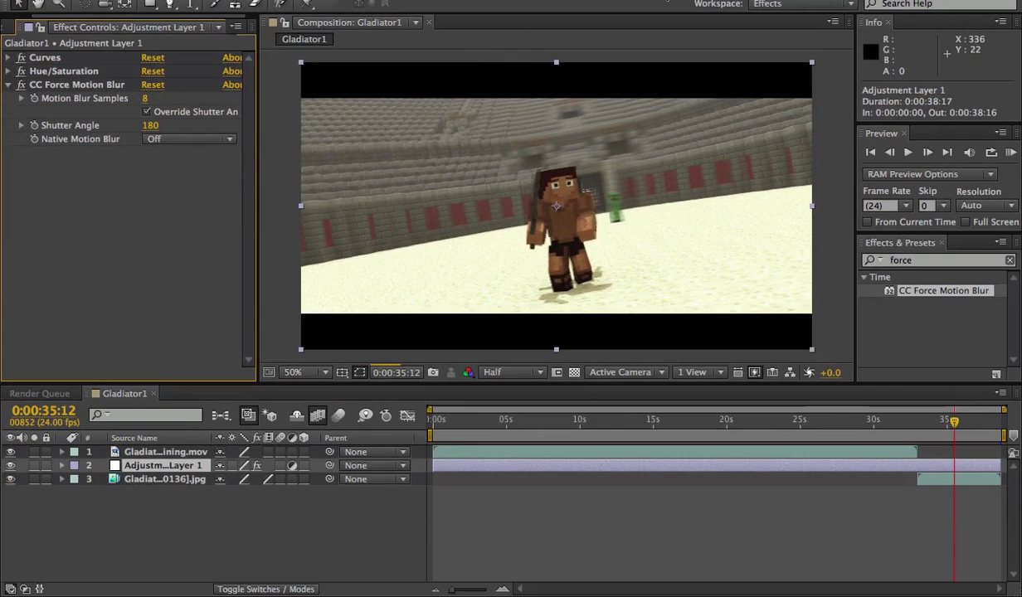
click(637, 0)
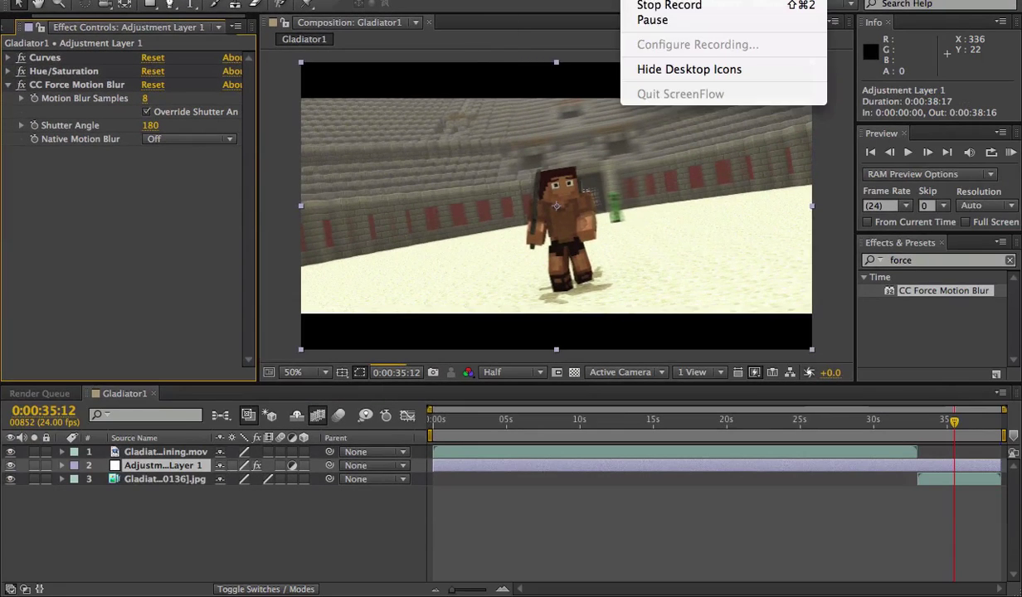
click(651, 28)
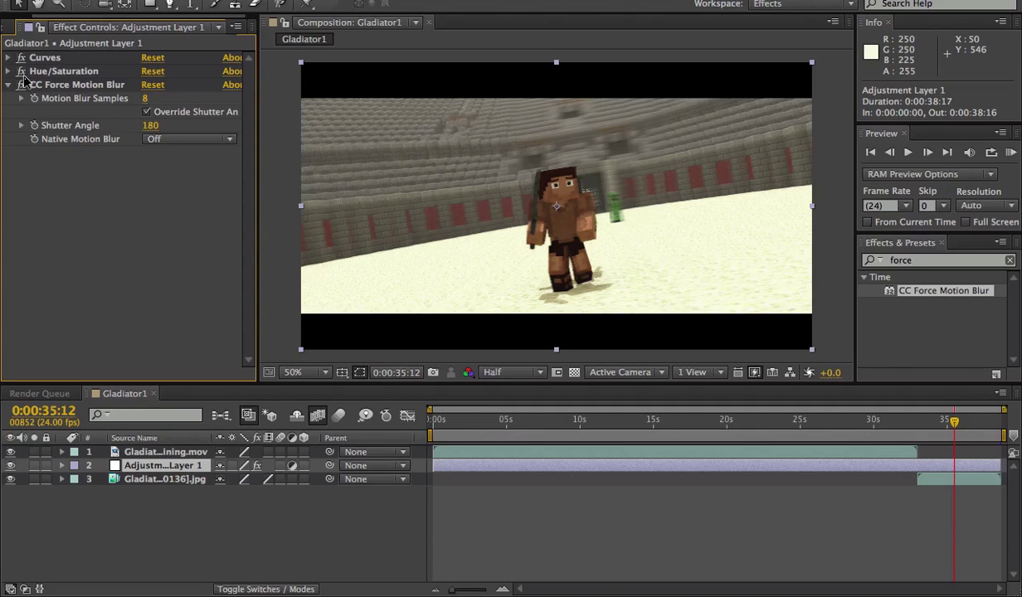
click(630, 1)
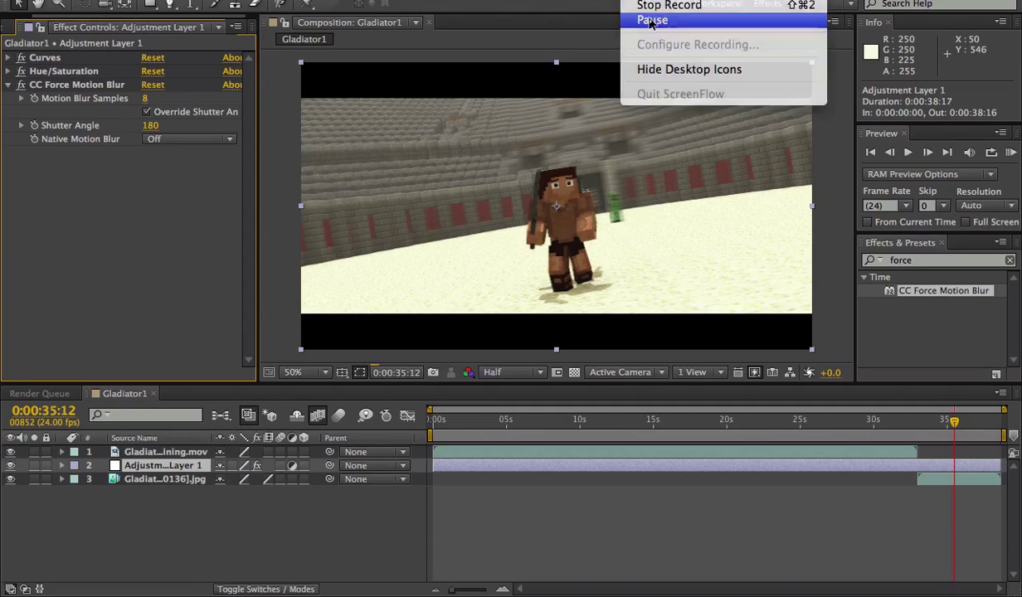
click(647, 19)
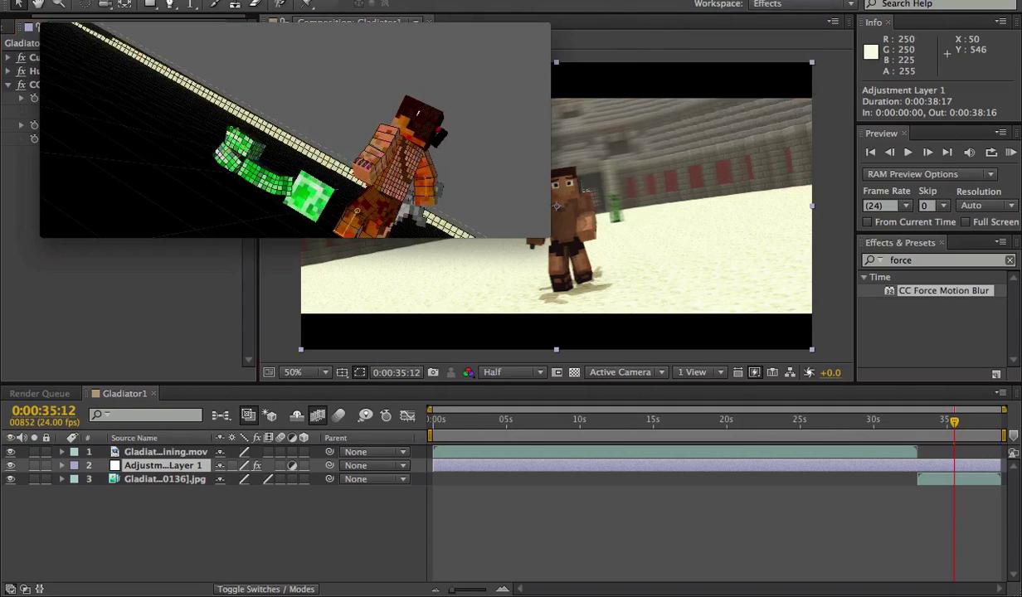
click(630, 1)
click(648, 19)
click(631, 1)
click(648, 19)
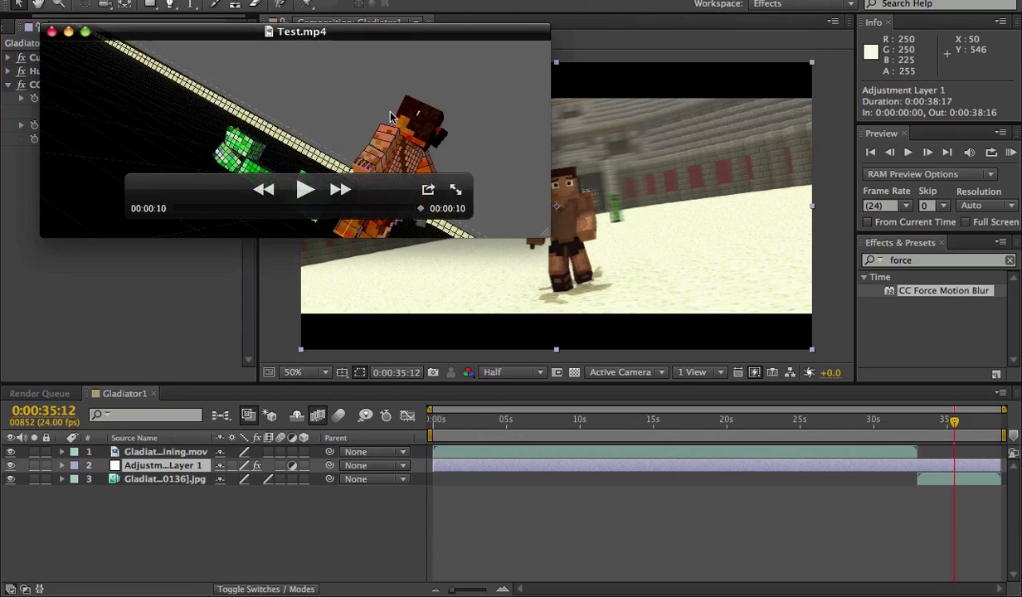
- Review the Test.mp4 animation preview by scrubbing and playing it from the start in full screen, and close the video
drag(390, 116, 465, 148)
drag(385, 240, 358, 246)
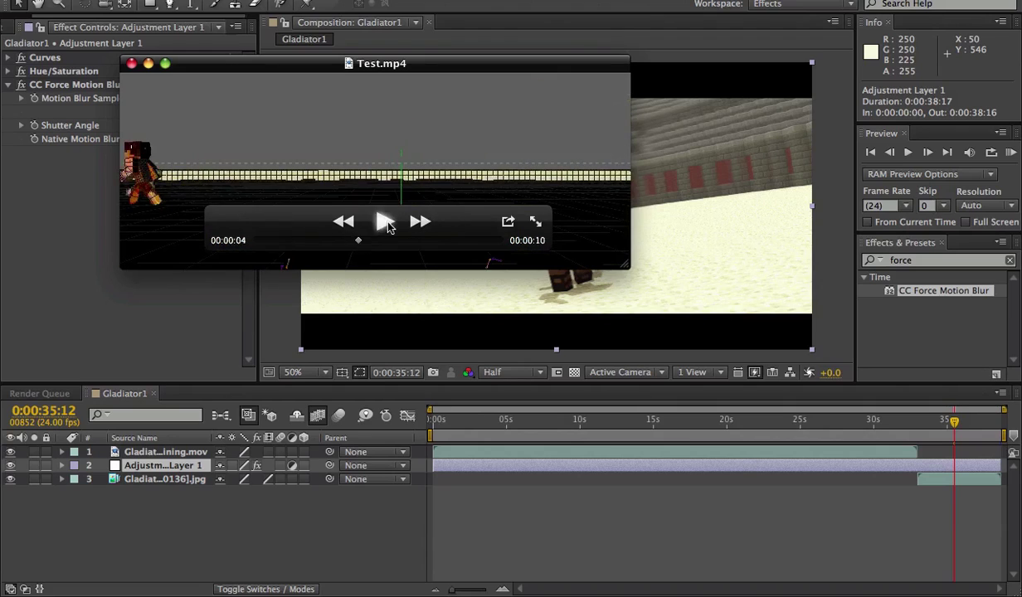
click(385, 221)
drag(461, 249, 376, 268)
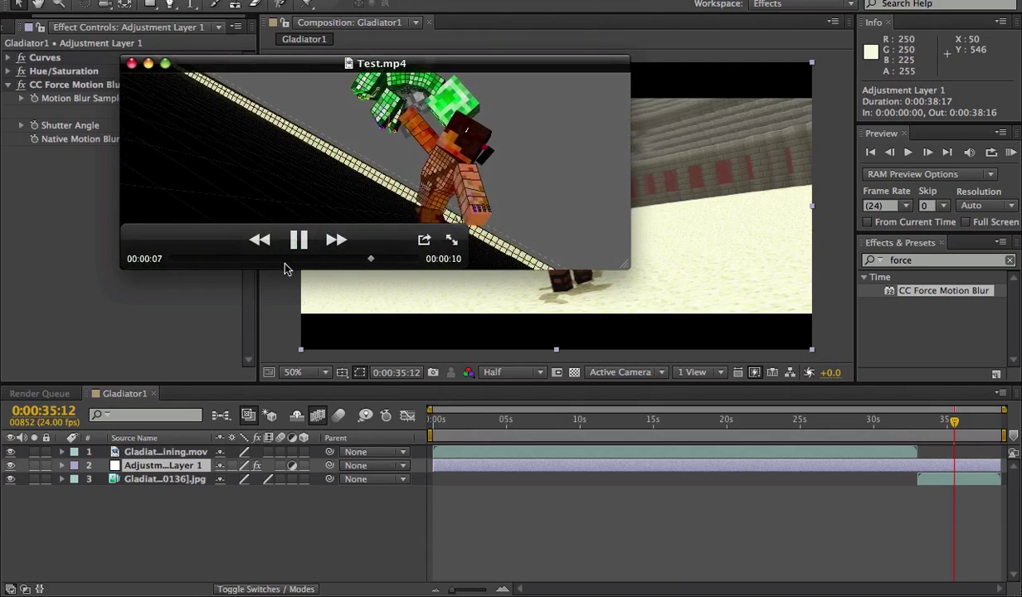
drag(322, 253, 119, 260)
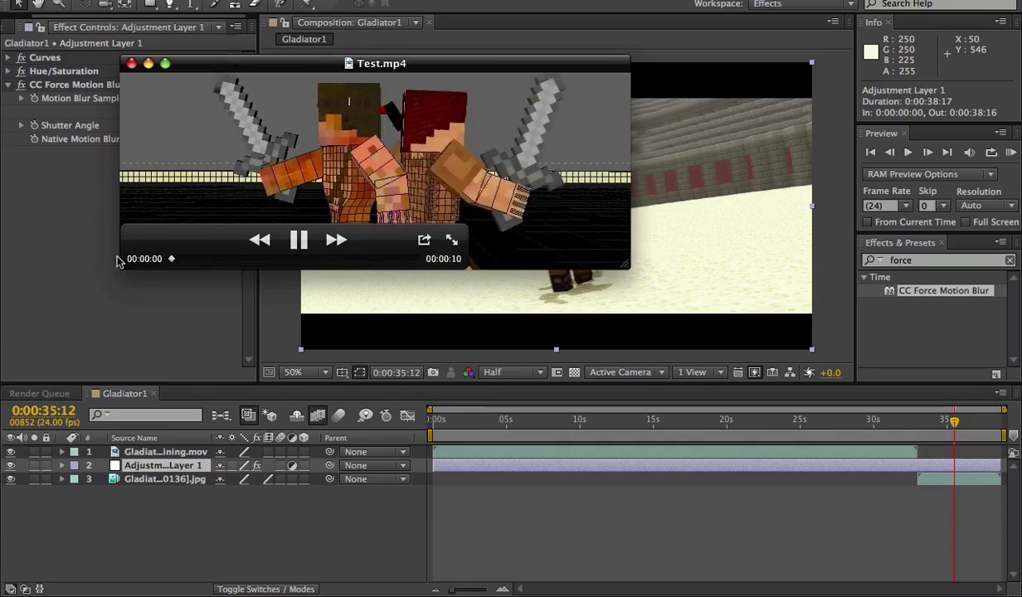
click(451, 239)
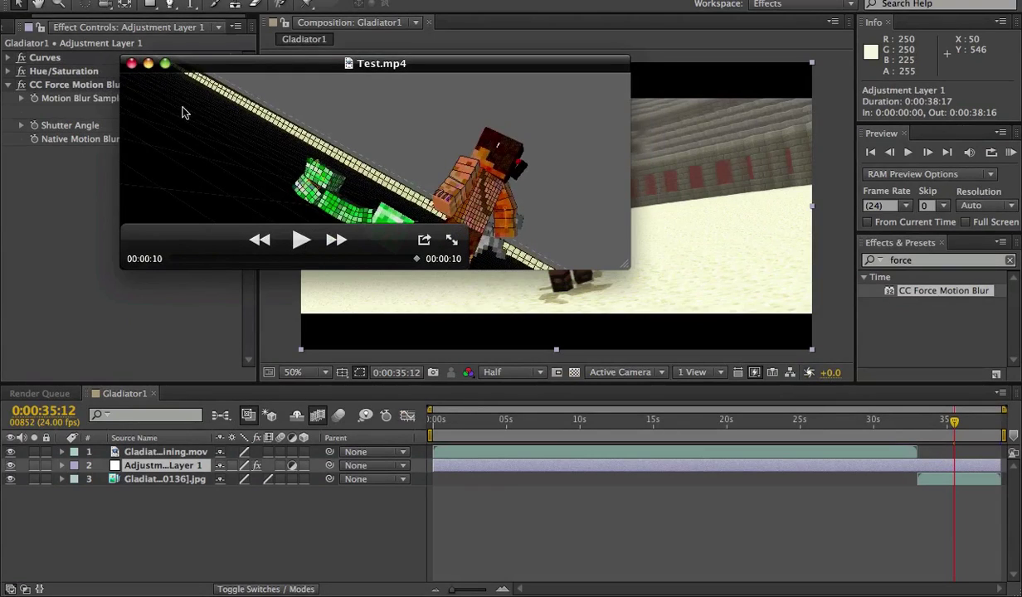
click(131, 64)
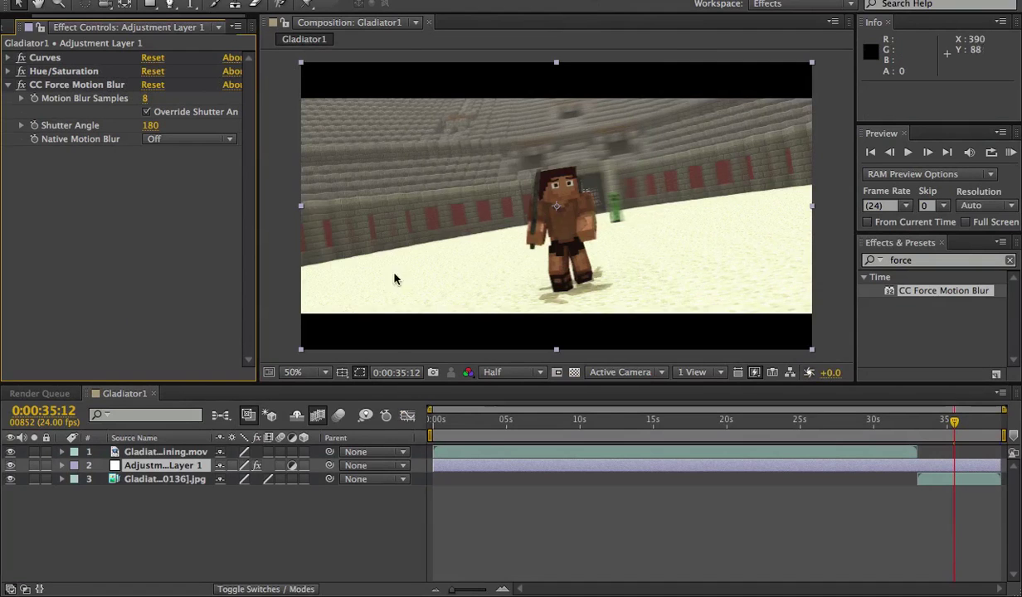
click(475, 424)
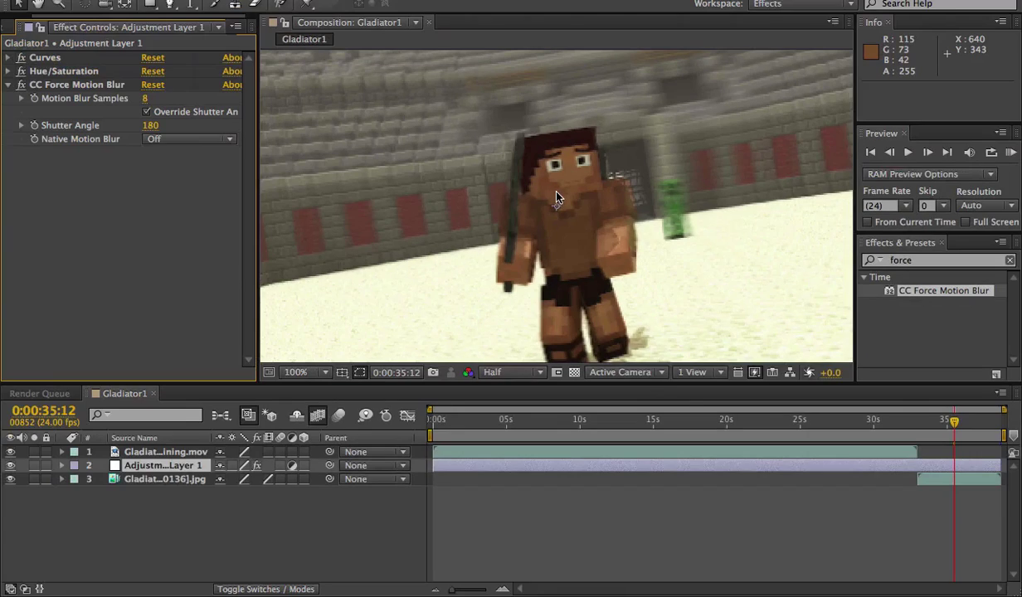
key(comma)
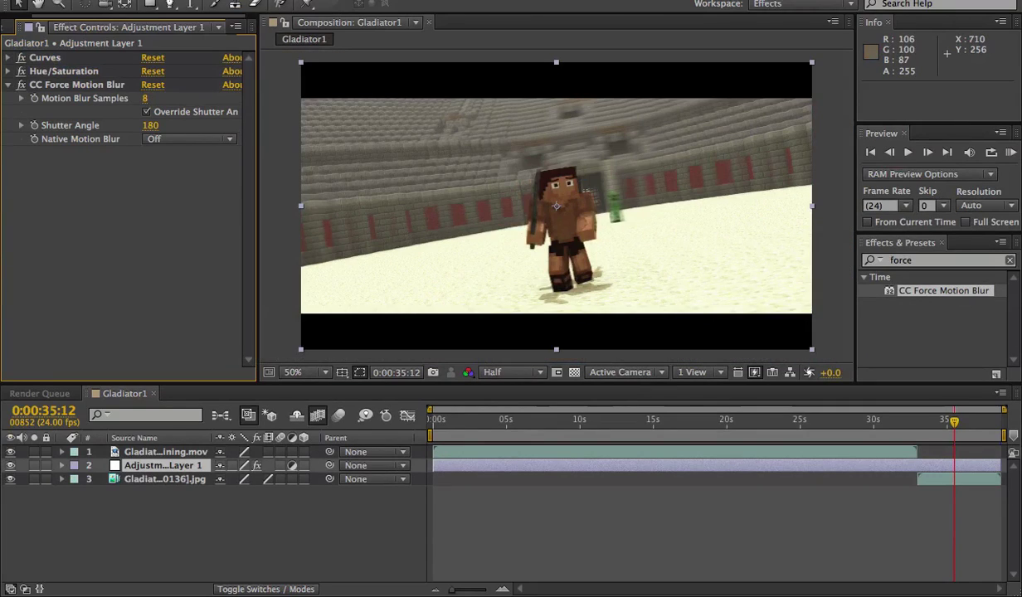
click(631, 0)
click(631, 0)
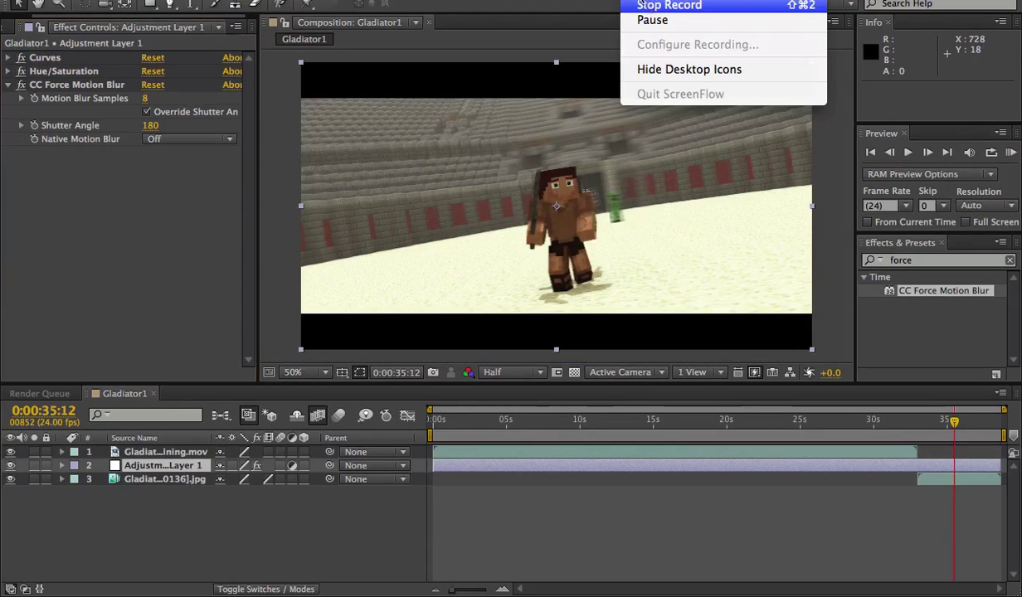